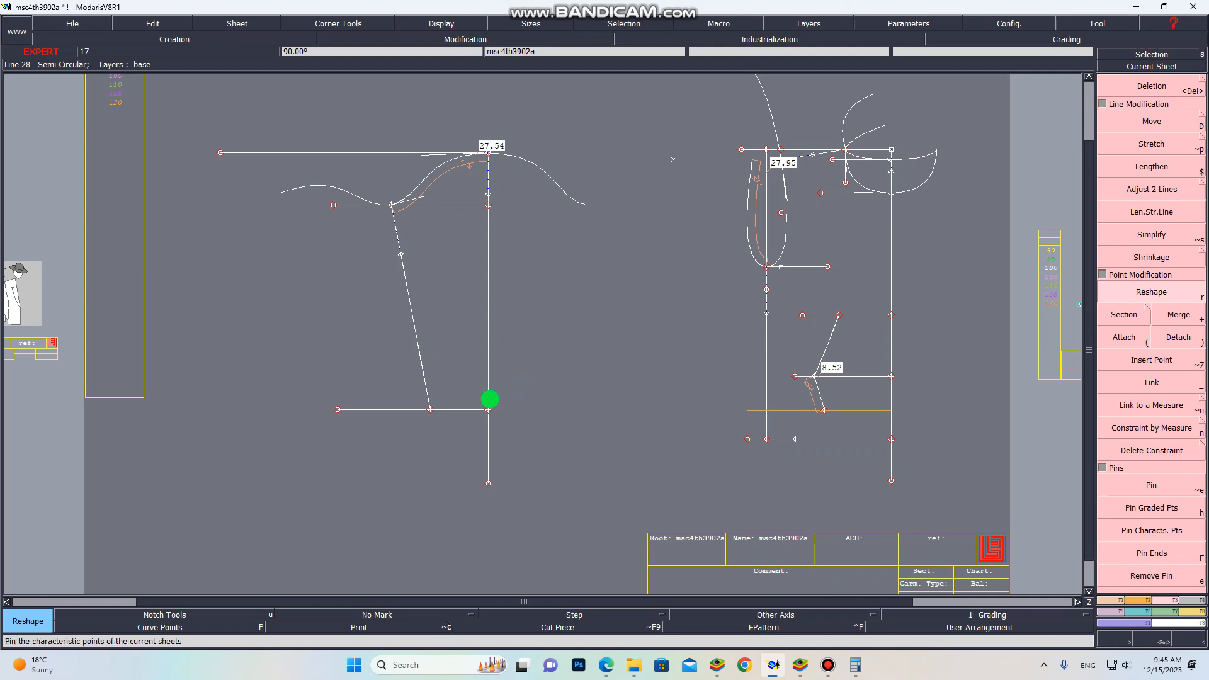
scroll(472, 417, "down", 2)
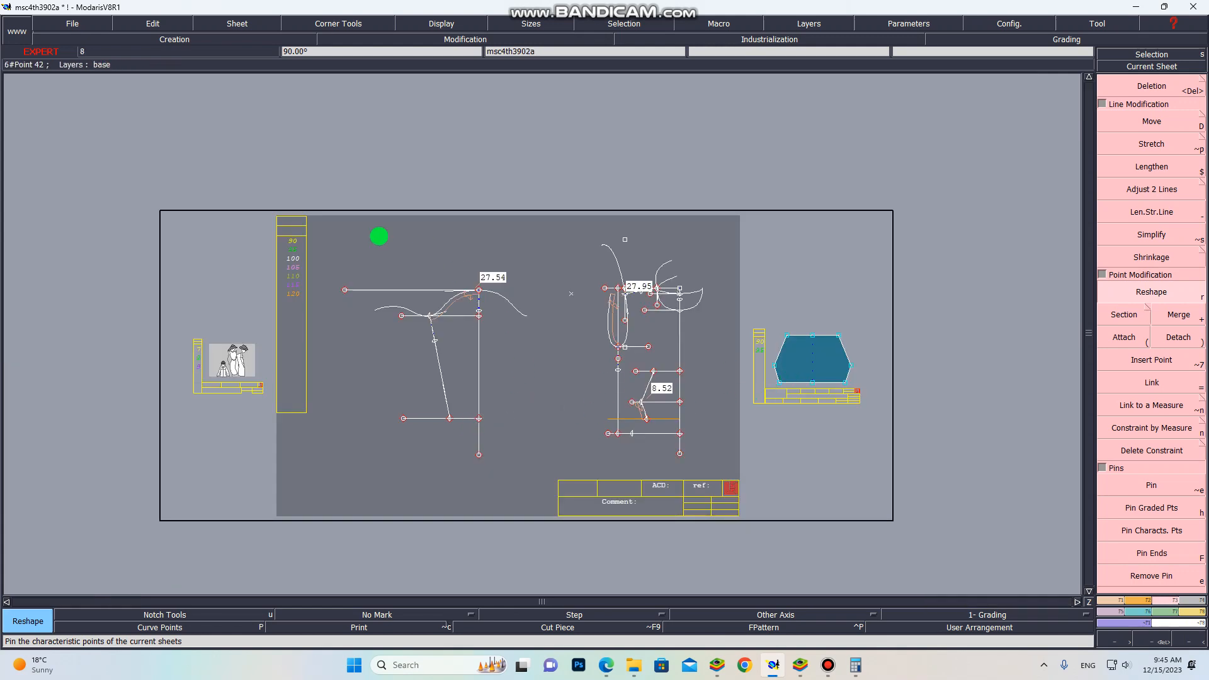
scroll(440, 441, "up", 4)
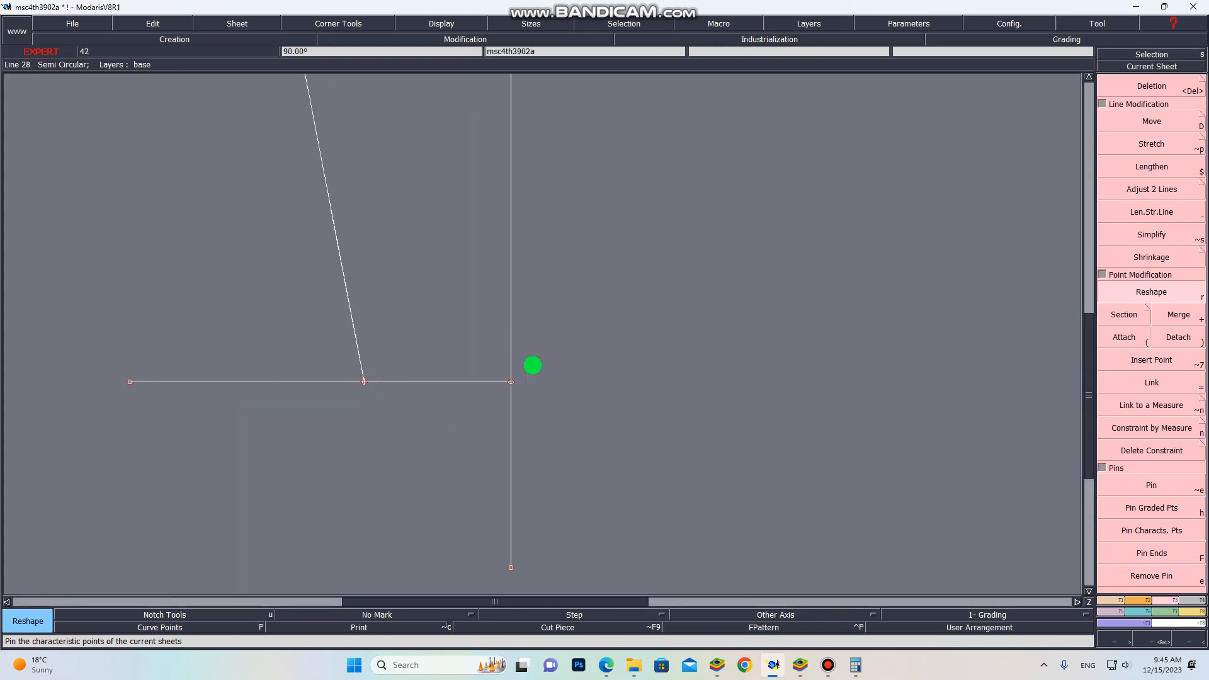
scroll(926, 242, "down", 3)
scroll(848, 283, "up", 4)
scroll(848, 283, "down", 3)
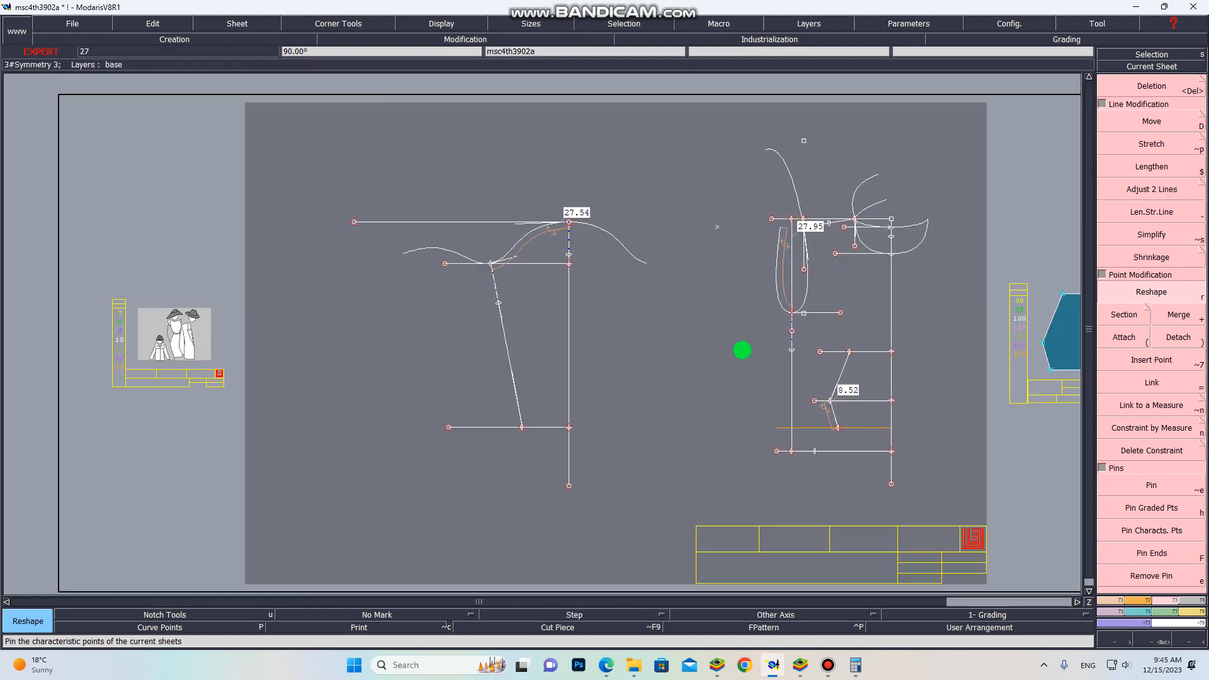
scroll(793, 349, "up", 3)
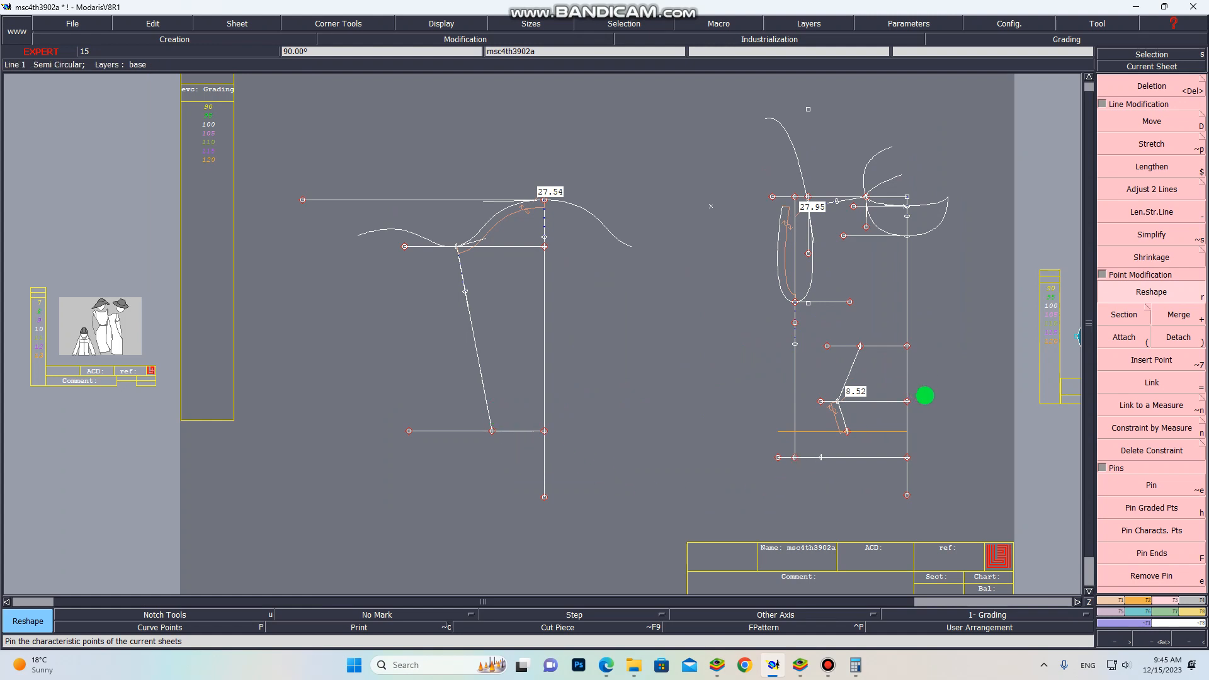
Create a parallel line 7 cm above the sleeve's bottom line.
key("F2")
key("F1")
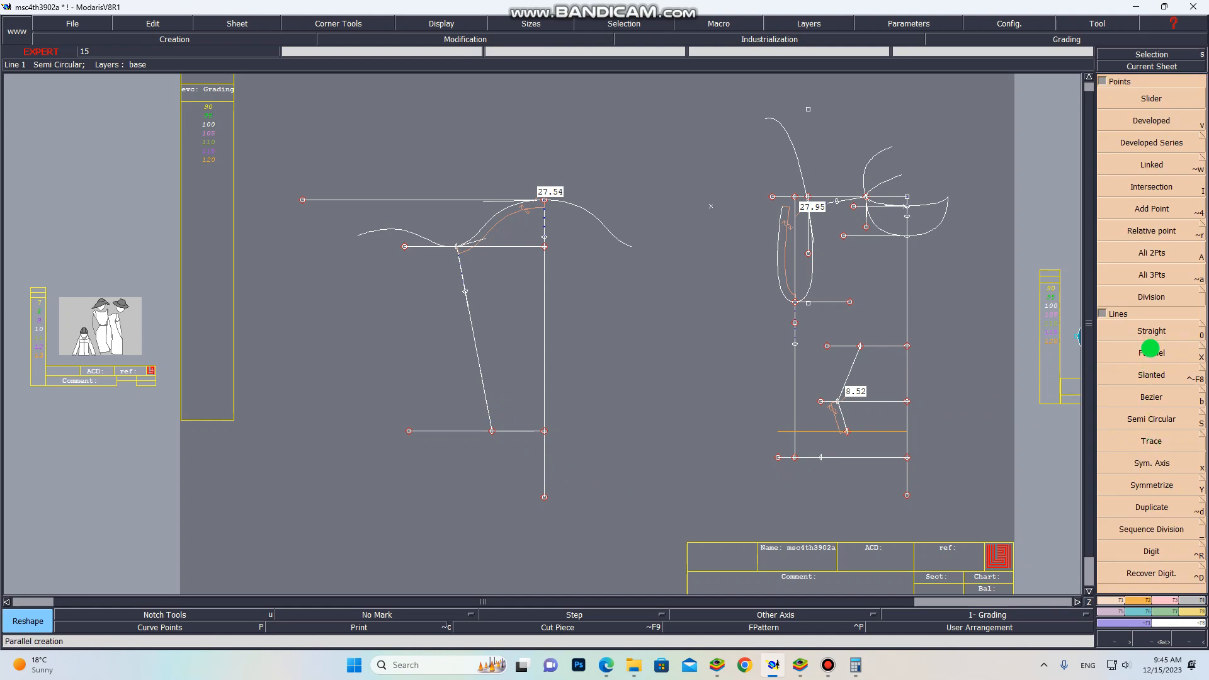
left_click(1150, 350)
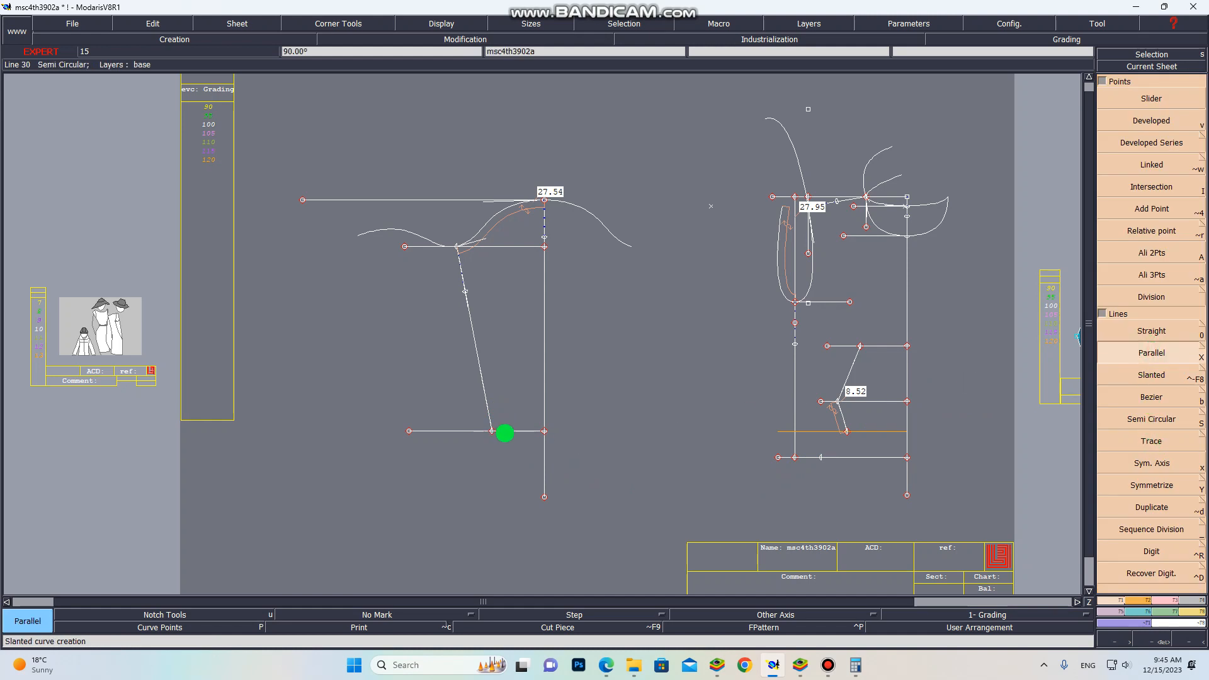
left_click(510, 430)
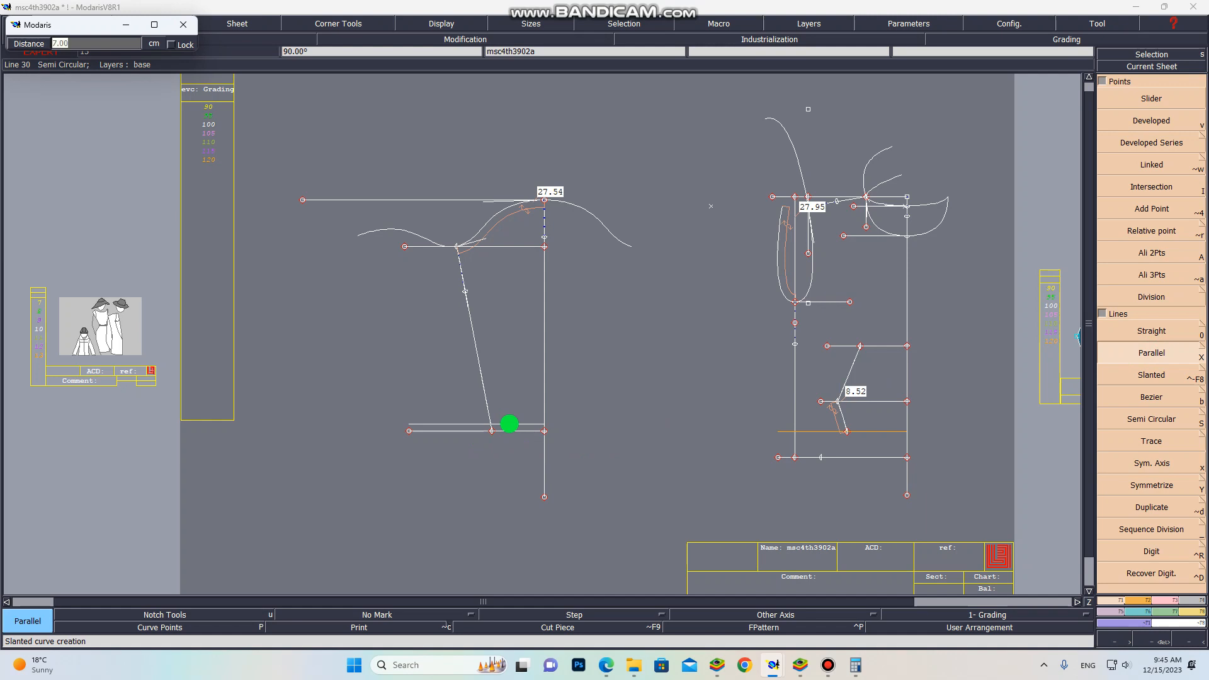
key("Return")
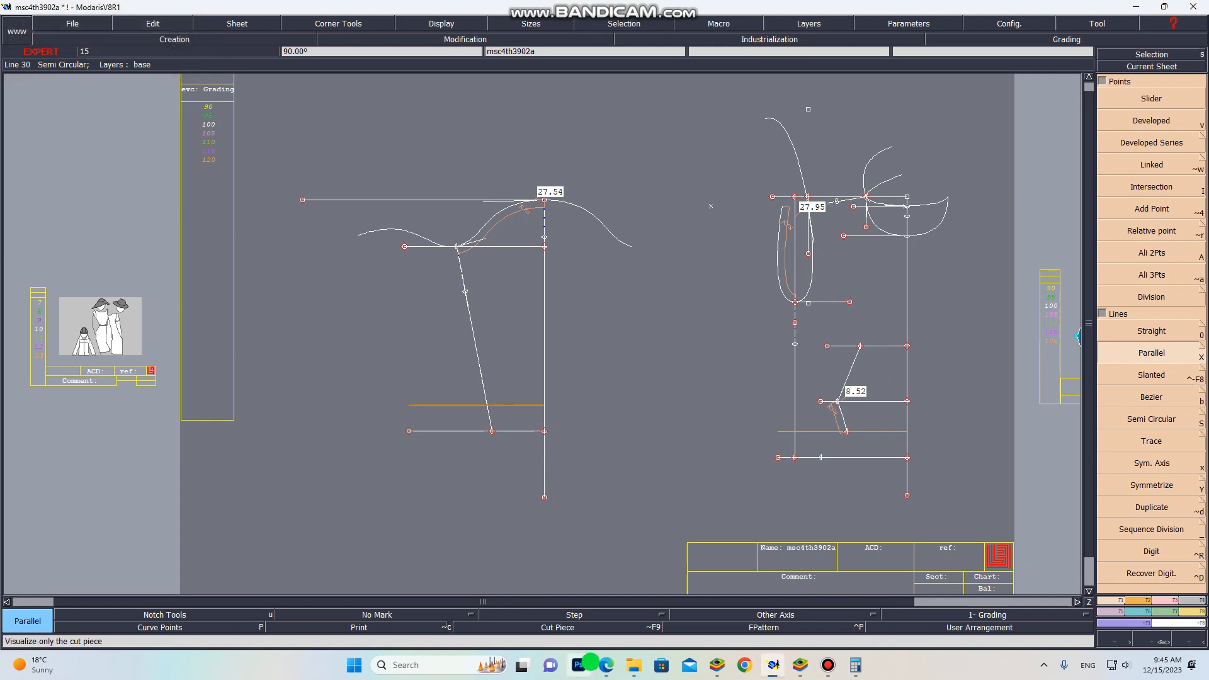
Switch to the MSC4TH3902A work sheet PDF and mark the back sleeve cuff and front hem rib with freehand pen strokes.
left_click(601, 614)
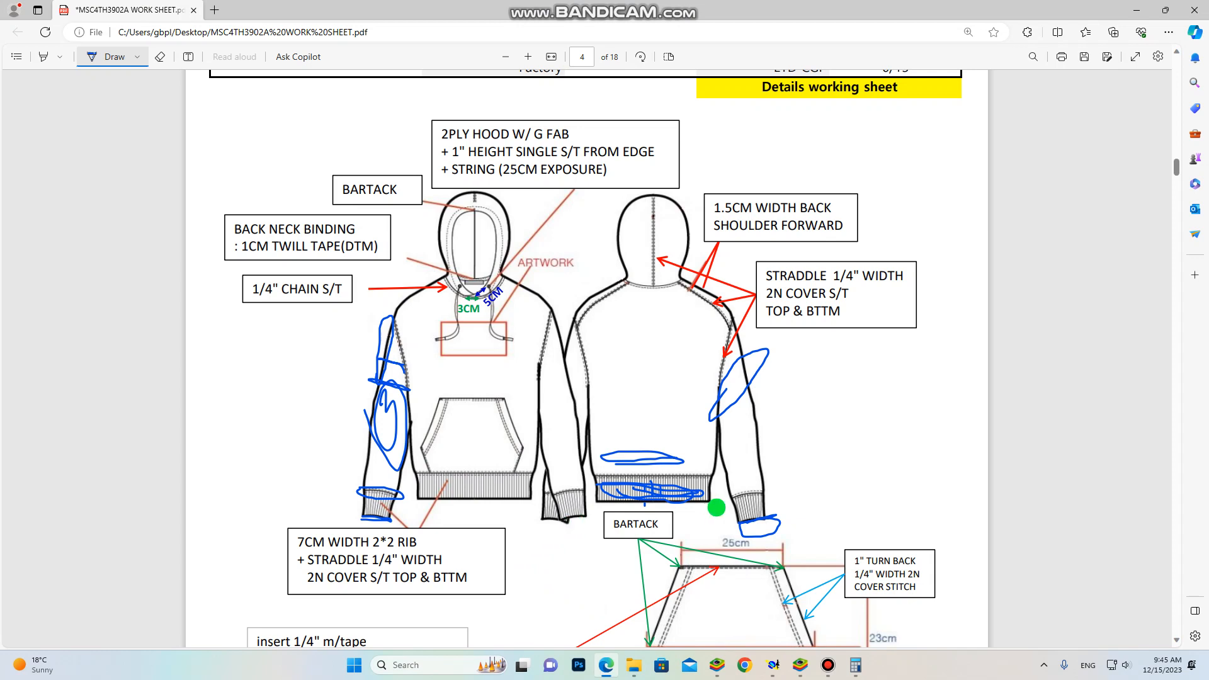
left_click_drag(729, 517, 748, 514)
mouse_move(445, 498)
left_mouse_down()
mouse_move(493, 502)
mouse_move(399, 485)
mouse_move(474, 512)
left_mouse_up()
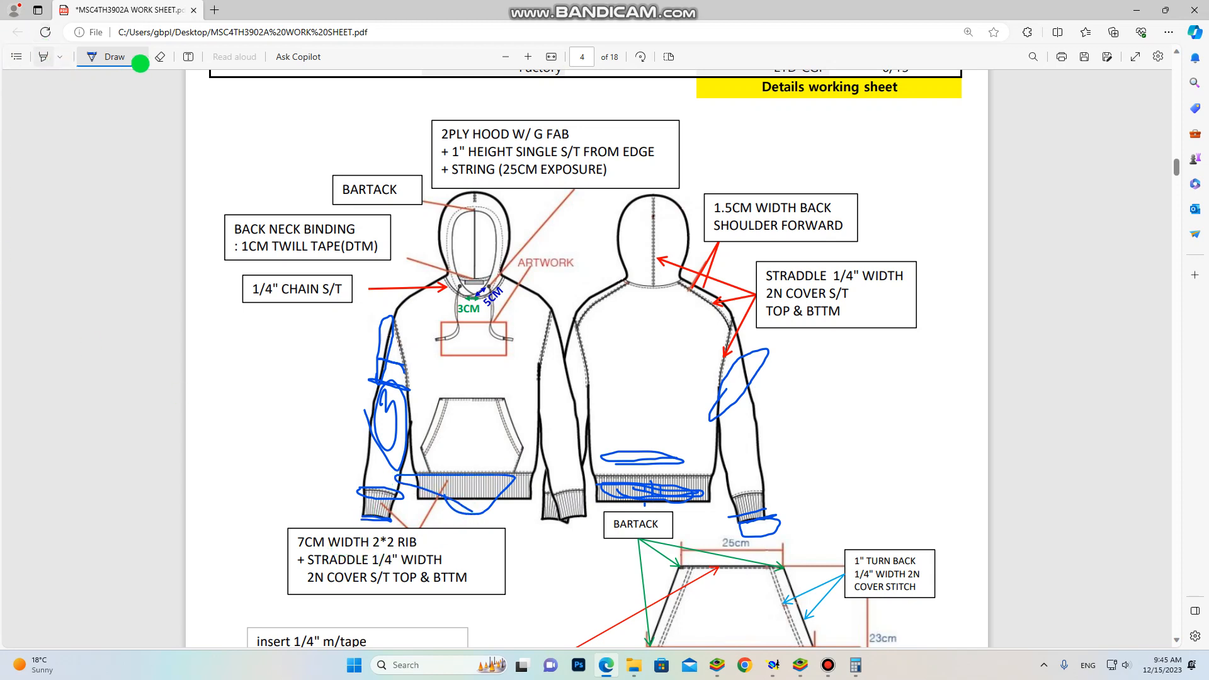
Erase the blue freehand marks from the front and back hoodie sketches, and check the rib width note below.
left_click(160, 57)
mouse_move(363, 403)
left_mouse_down()
mouse_move(381, 498)
mouse_move(410, 353)
left_mouse_up()
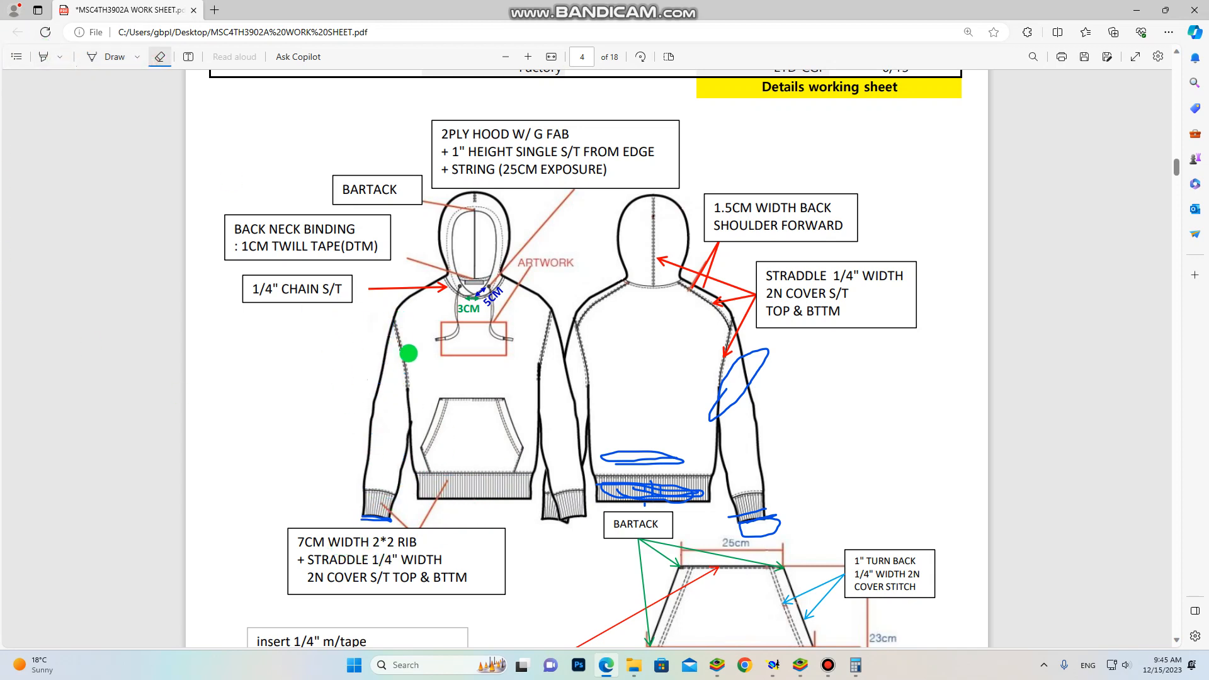
mouse_move(647, 473)
left_mouse_down()
mouse_move(626, 443)
mouse_move(791, 540)
mouse_move(723, 359)
left_mouse_up()
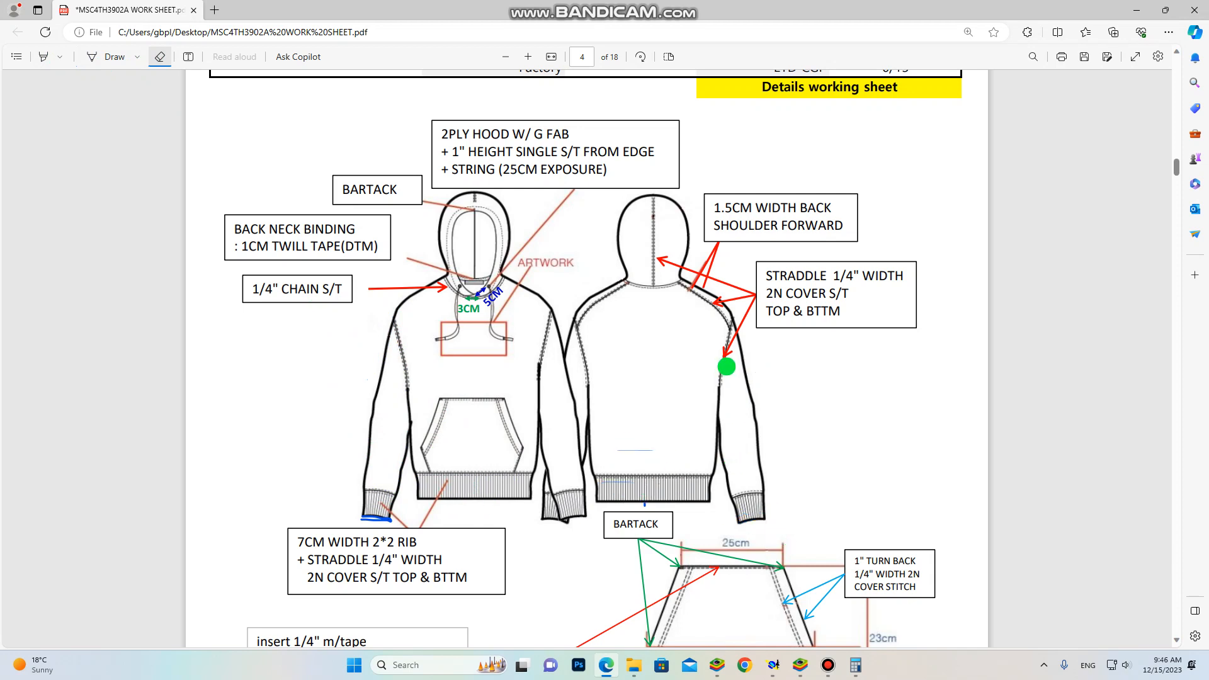
mouse_move(621, 517)
left_mouse_down()
mouse_move(638, 502)
mouse_move(622, 474)
mouse_move(641, 447)
left_mouse_up()
left_click_drag(377, 533, 372, 510)
scroll(428, 523, "down", 3)
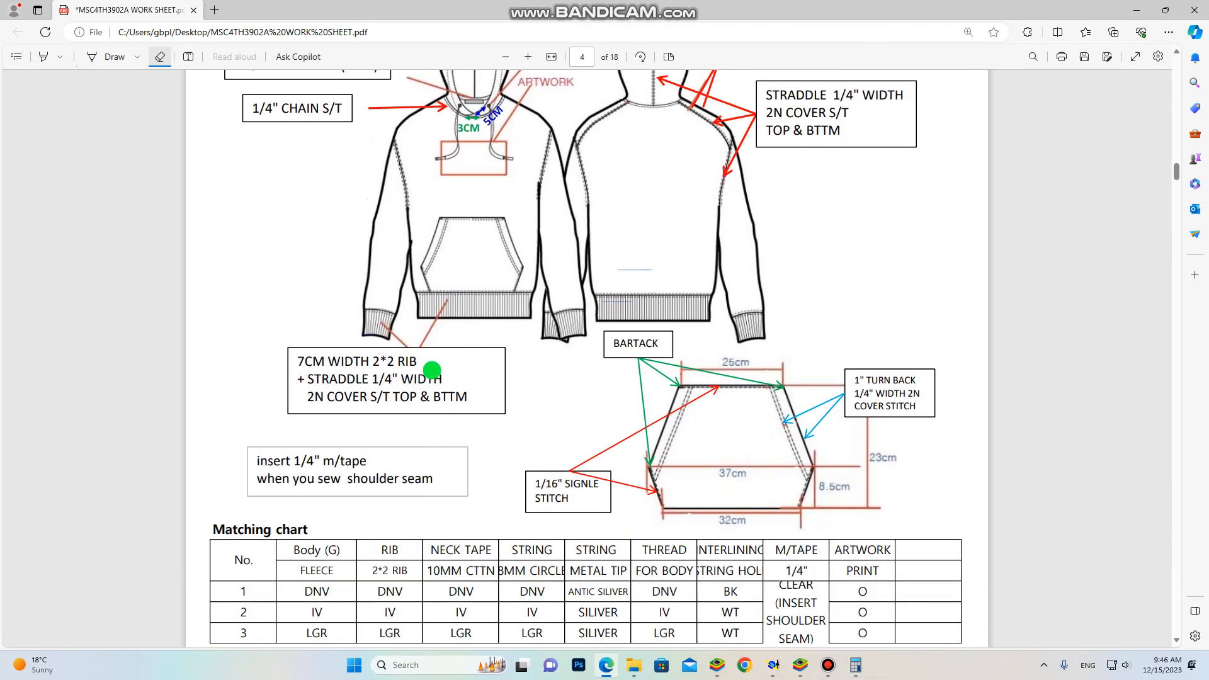
scroll(416, 321, "down", 3)
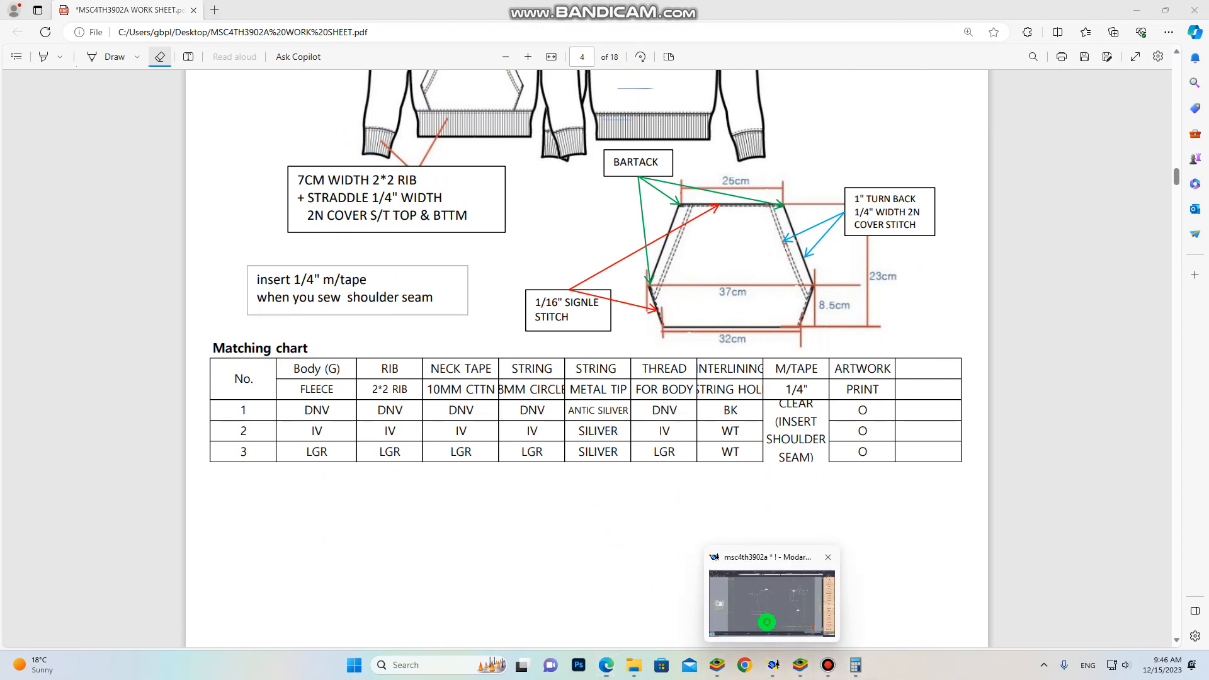
Switch back to Modaris and create a developed point at -10 cm along the sleeve's bottom line from the centre line.
left_click(765, 624)
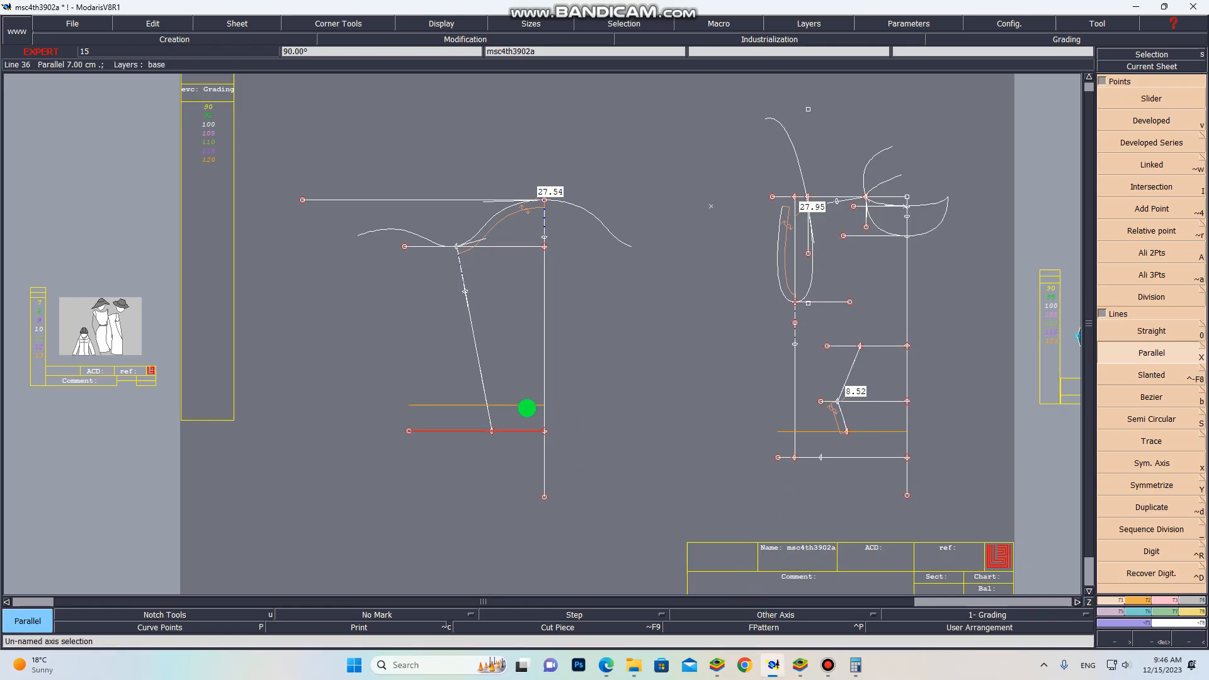
scroll(527, 408, "up", 1)
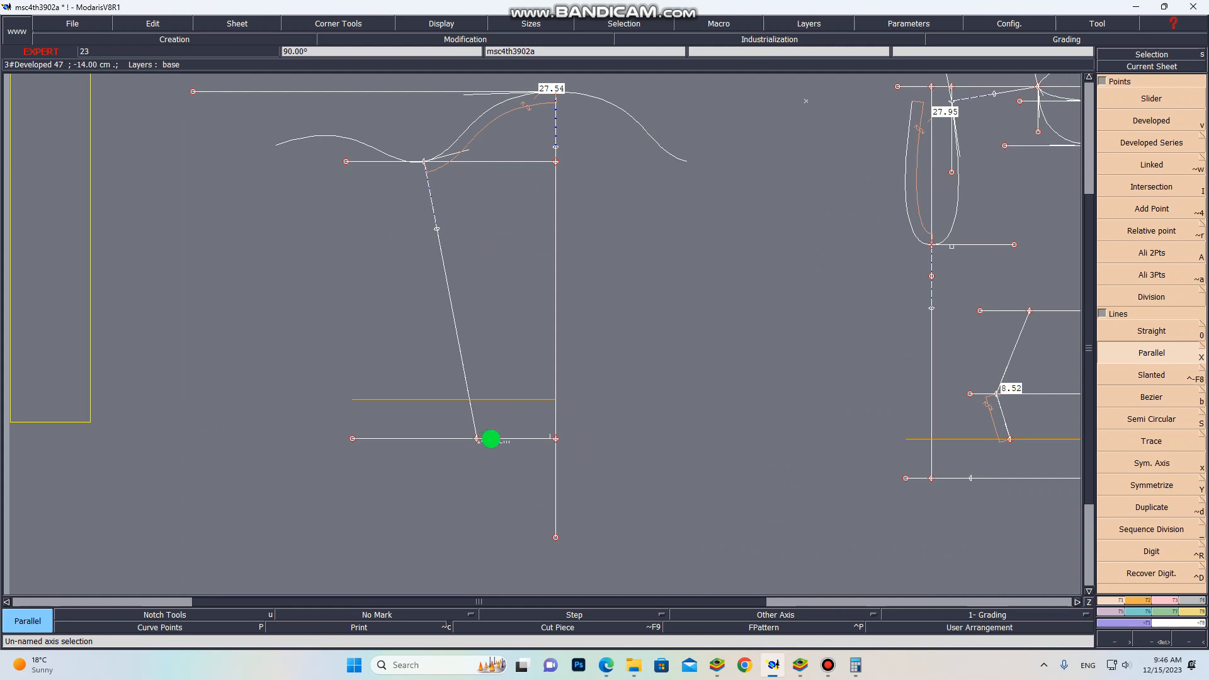
scroll(554, 432, "up", 1)
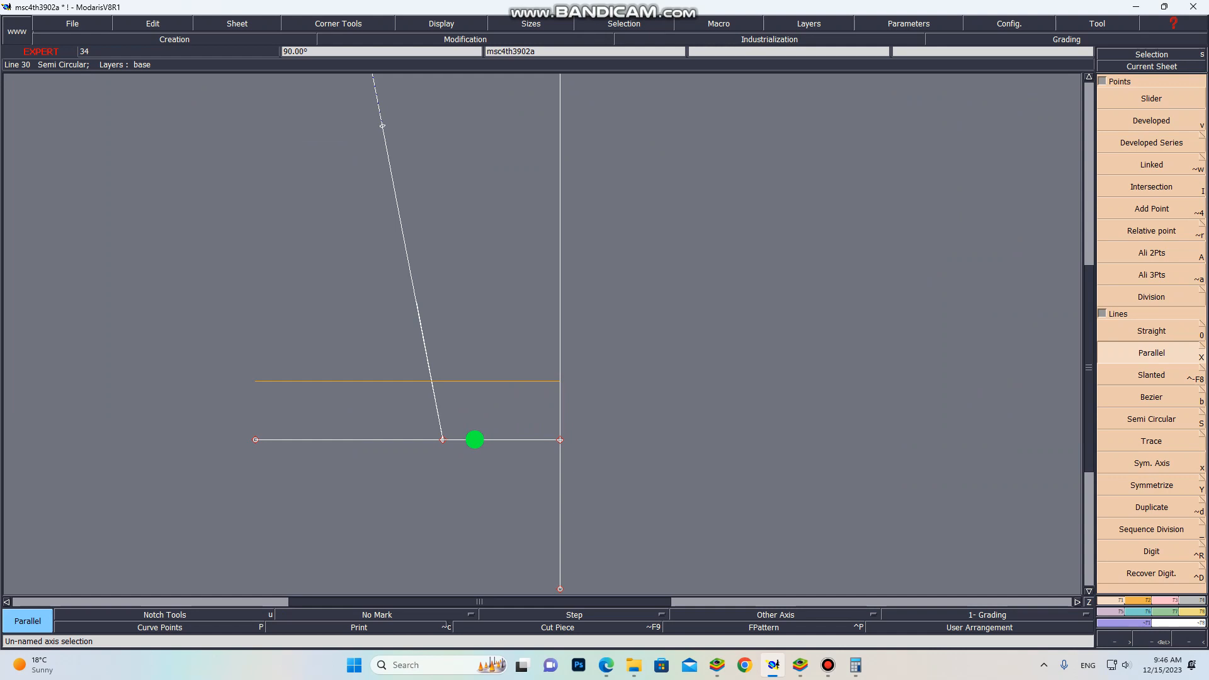
scroll(452, 433, "up", 1)
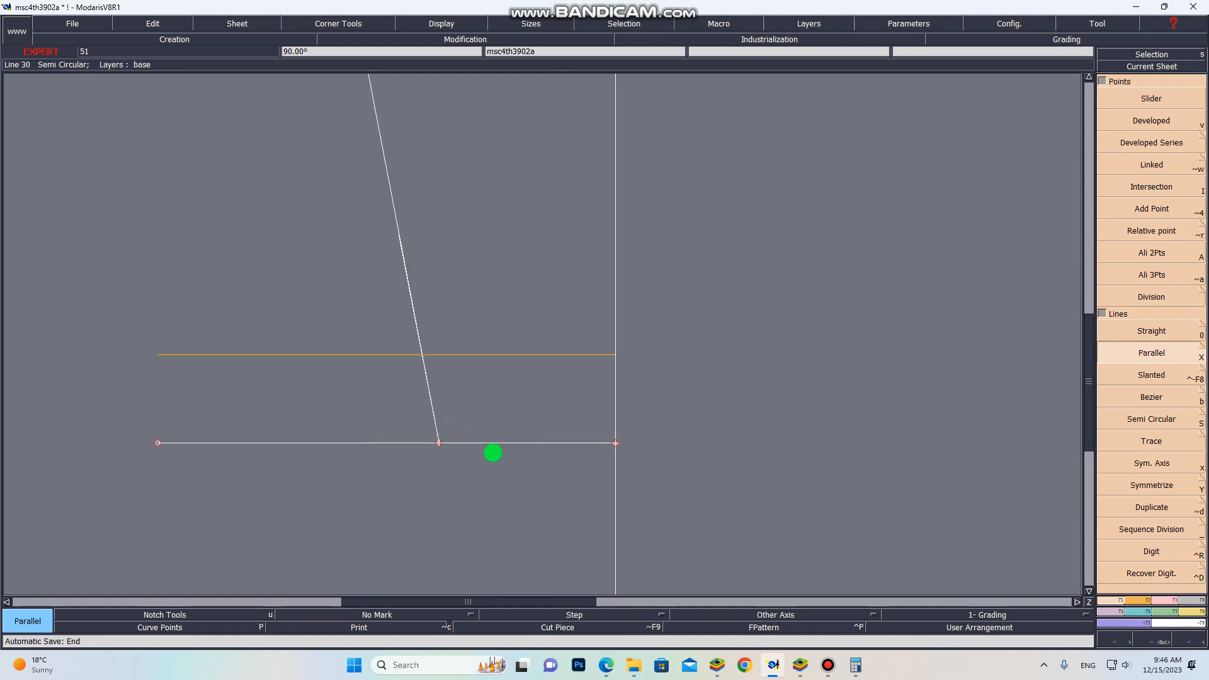
key("v")
left_click(615, 443)
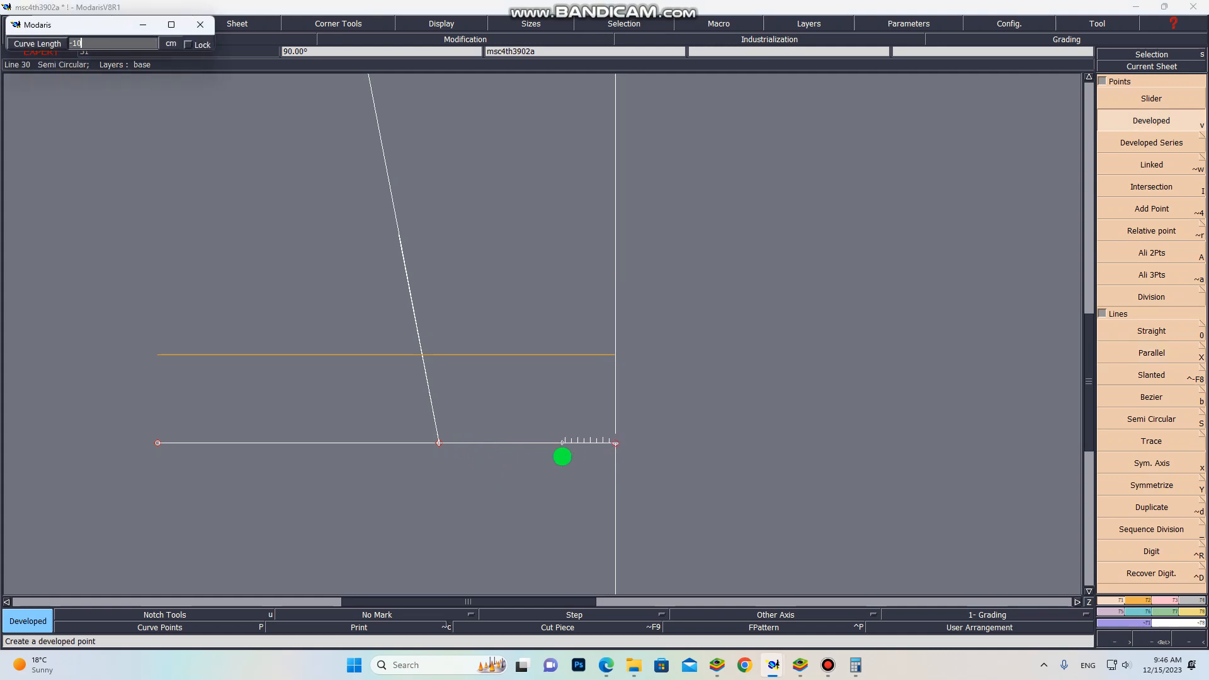
key("Return")
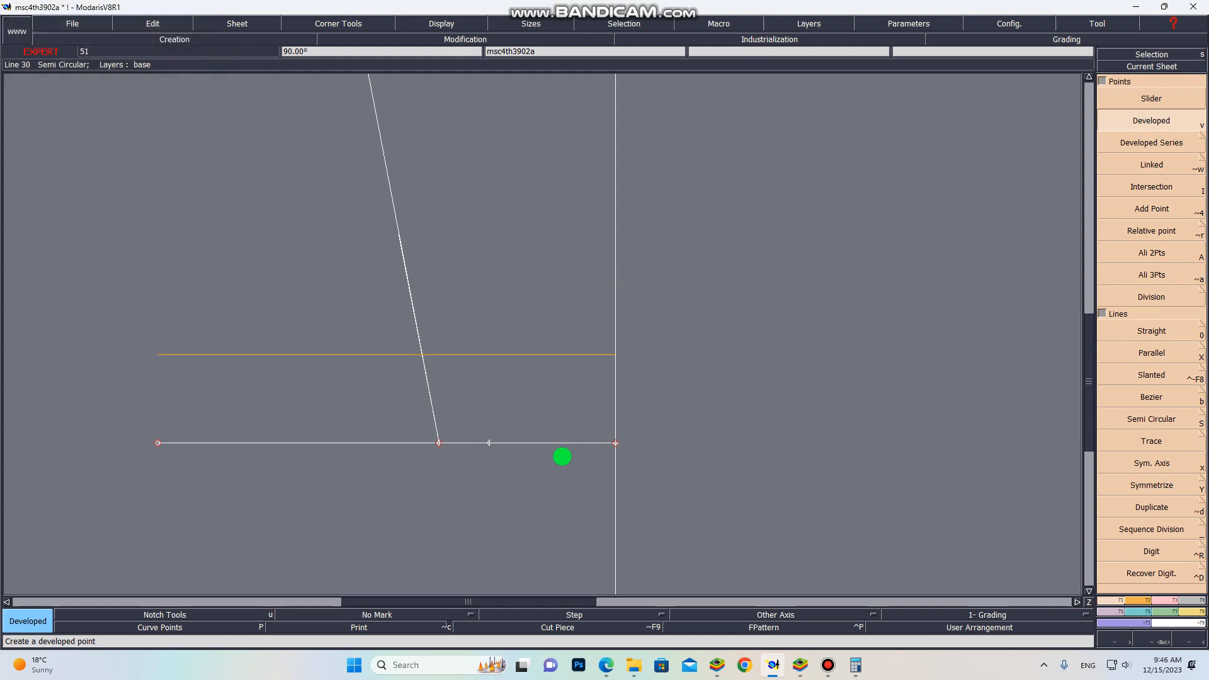
Place a linked point above the sleeve's developed bottom point and join the two with a vertical straight line about 10 cm long.
key("alt+w")
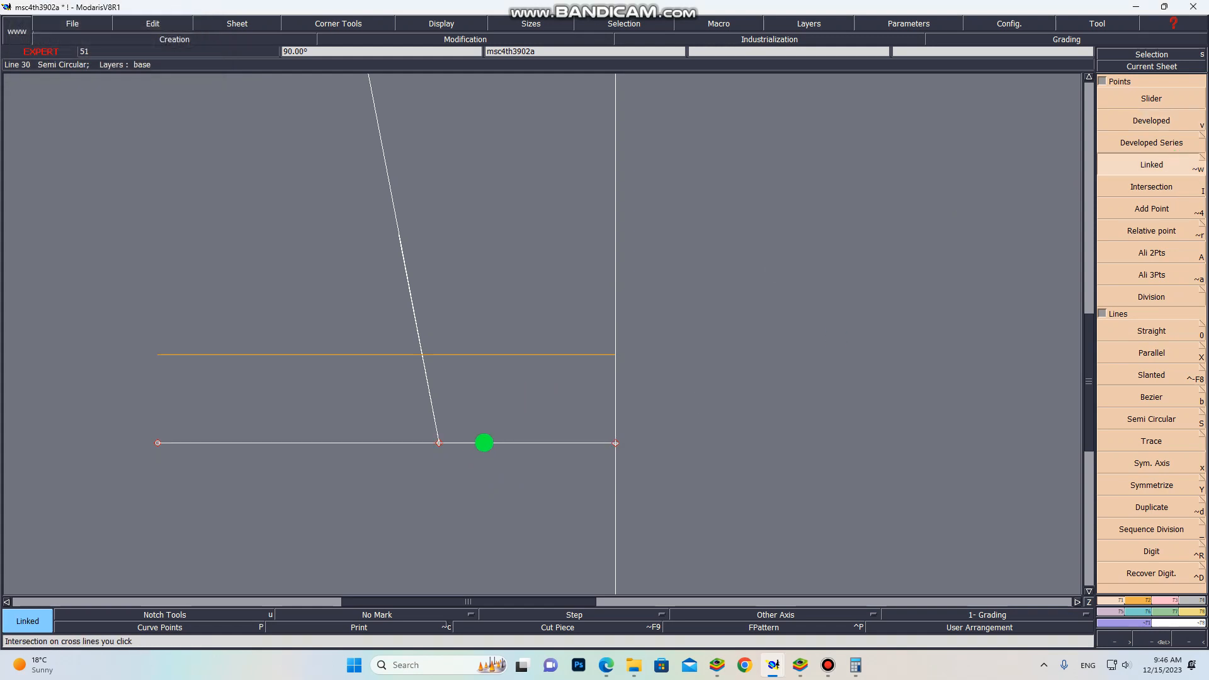
left_click(488, 443)
left_click(498, 311)
left_click(1153, 333)
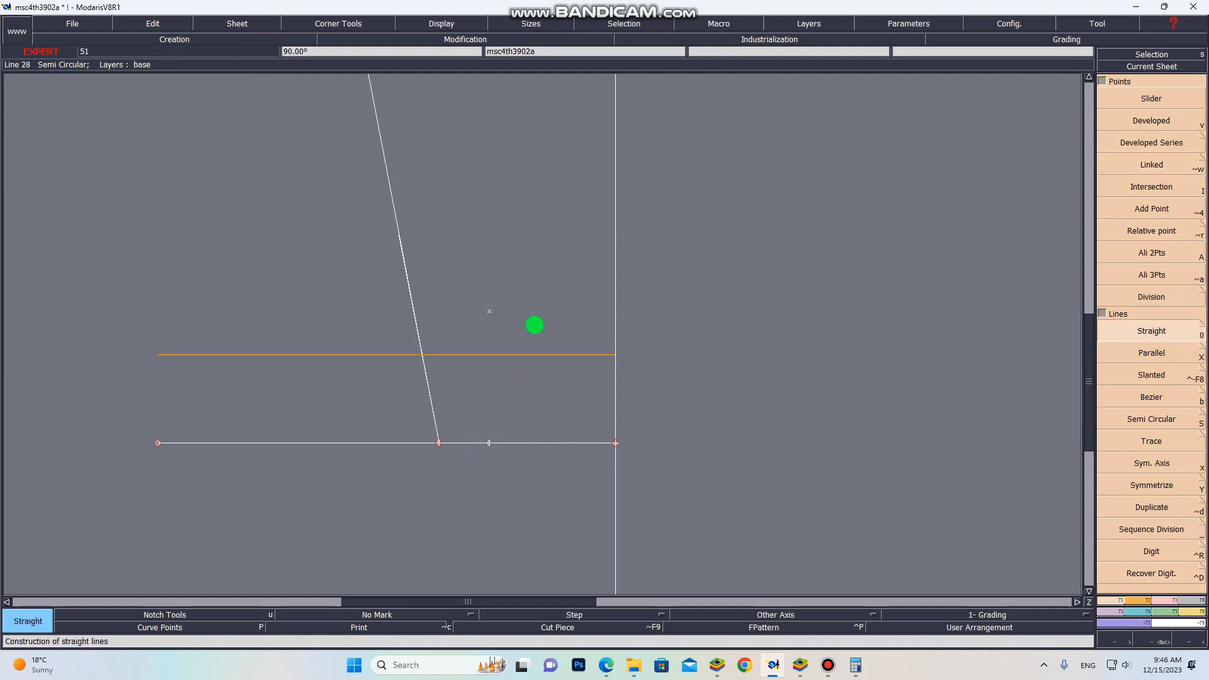
left_click(489, 311)
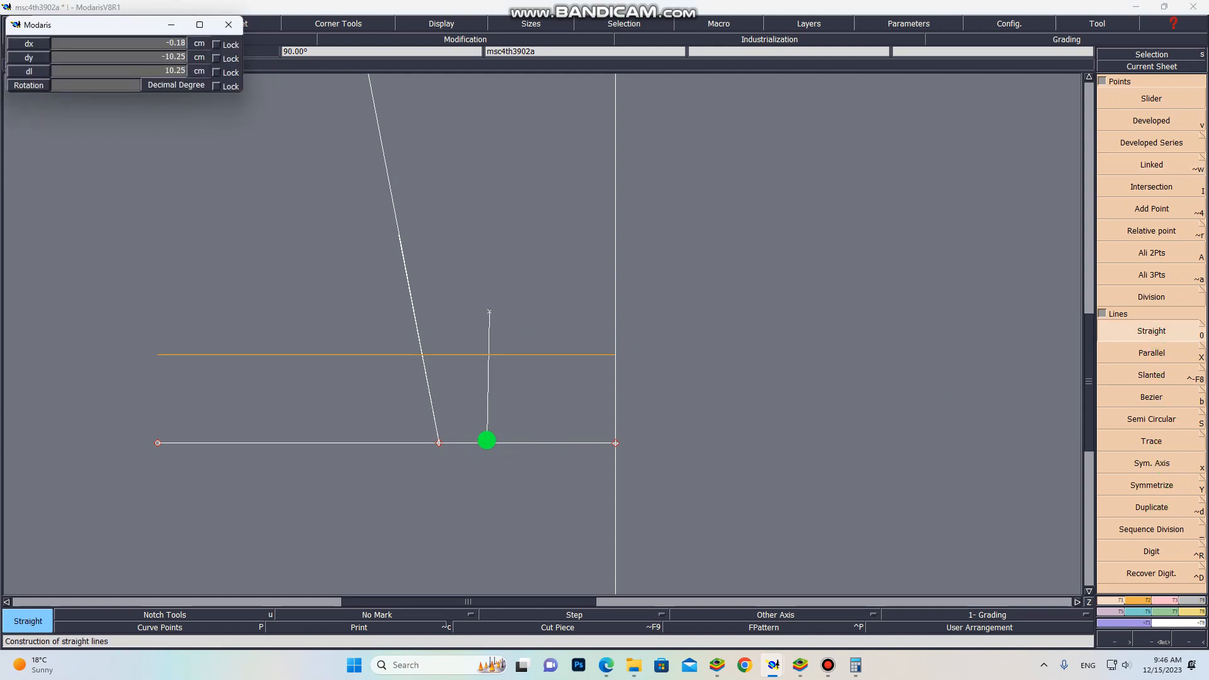
left_click(489, 442)
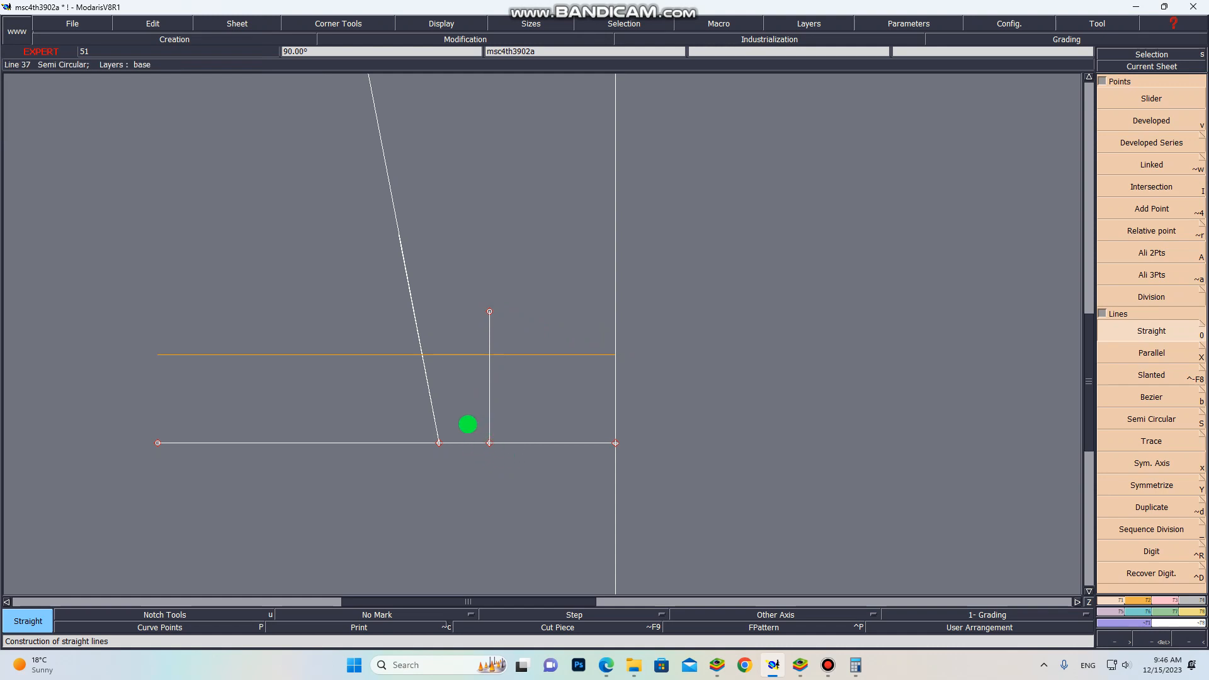
Place a linked point above the -23 cm developed point on the body's bottom line and join them with a straight line about 10 cm long.
scroll(468, 424, "up", 1)
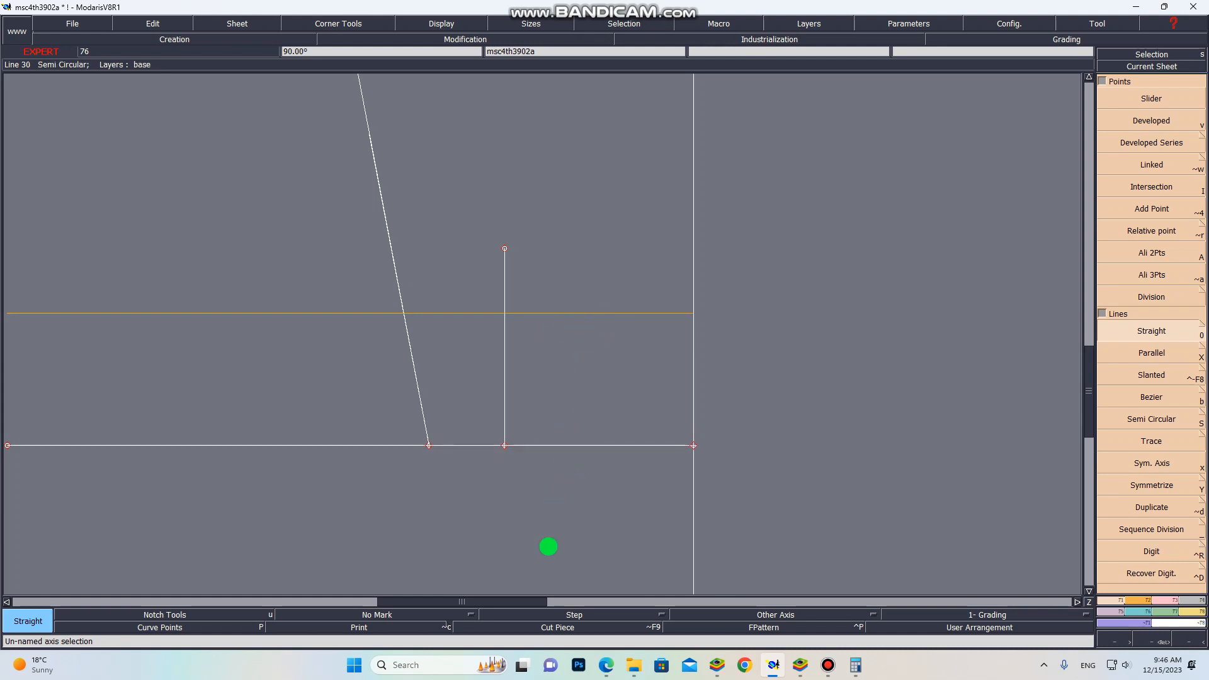
scroll(541, 531, "down", 1)
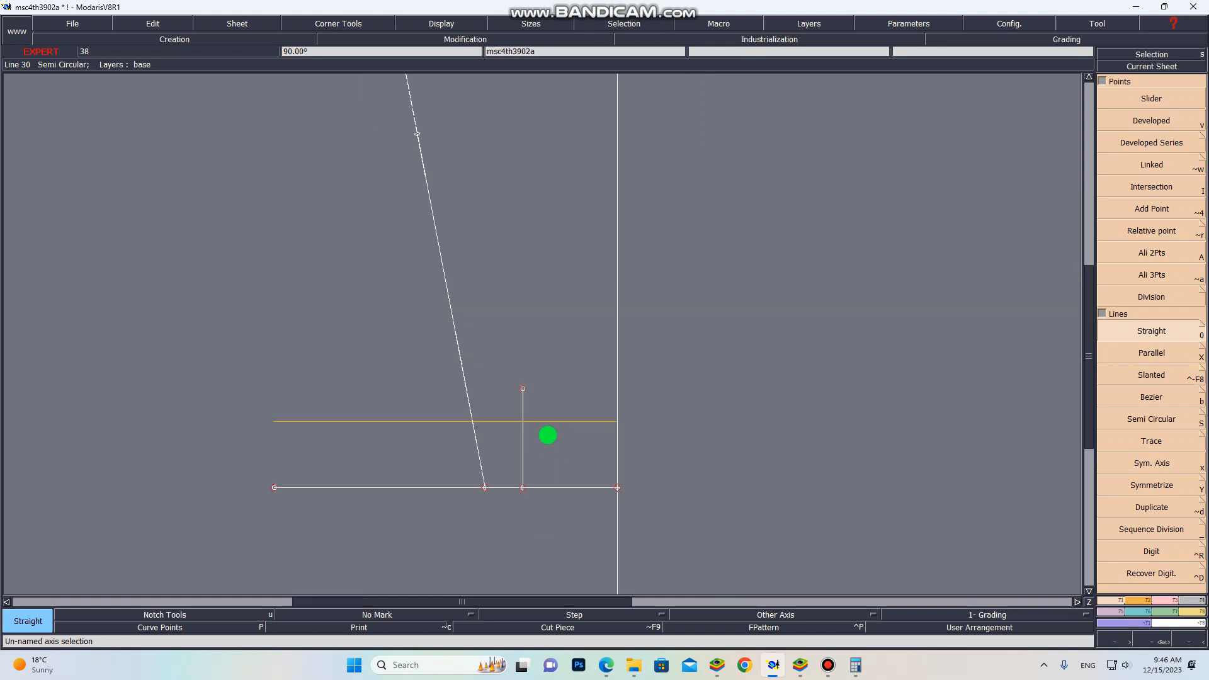
scroll(548, 435, "down", 2)
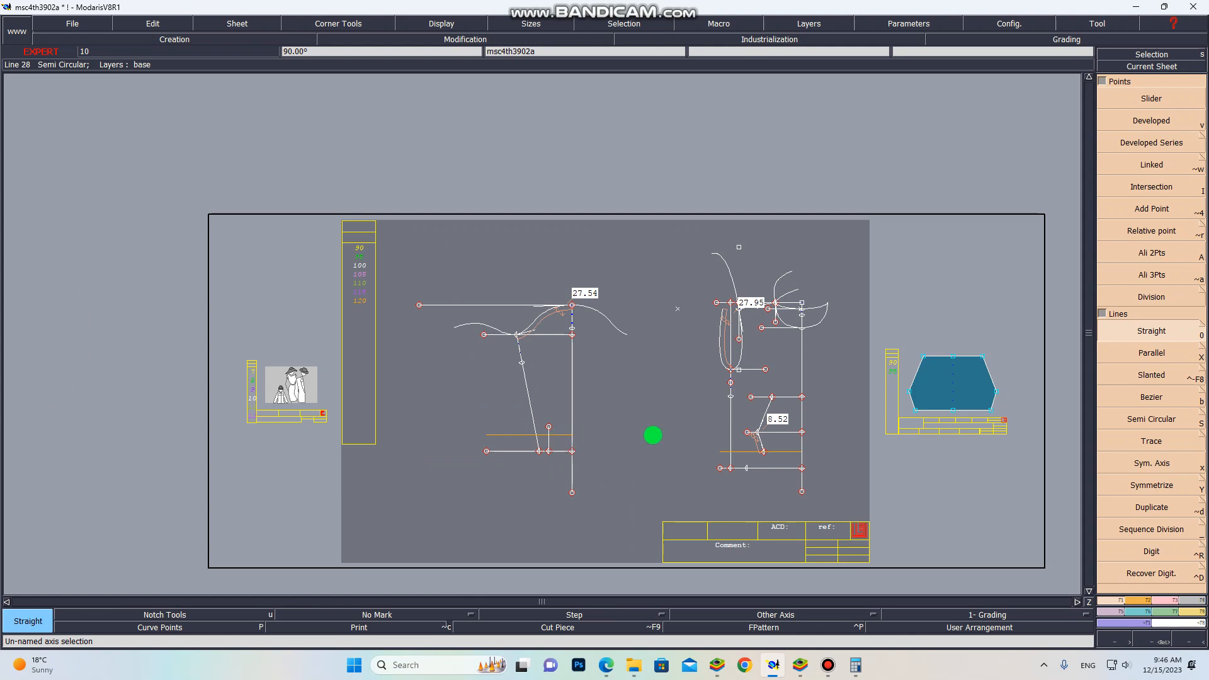
scroll(754, 406, "down", 1)
scroll(763, 441, "up", 2)
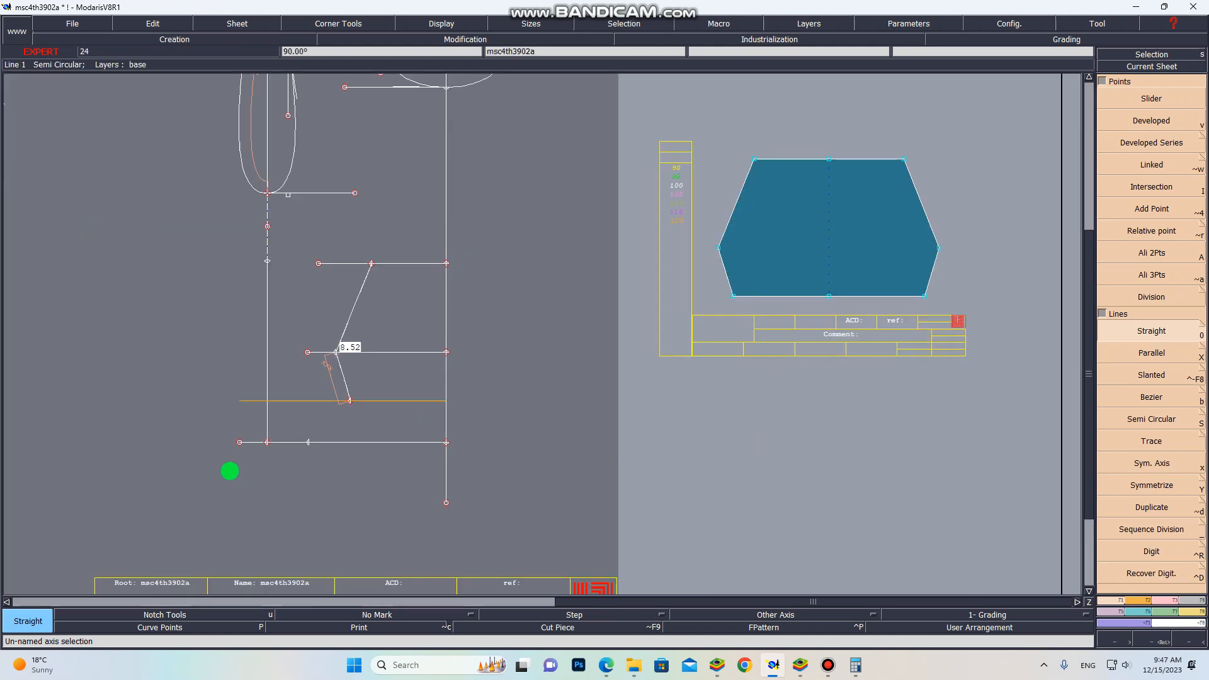
scroll(256, 434, "up", 1)
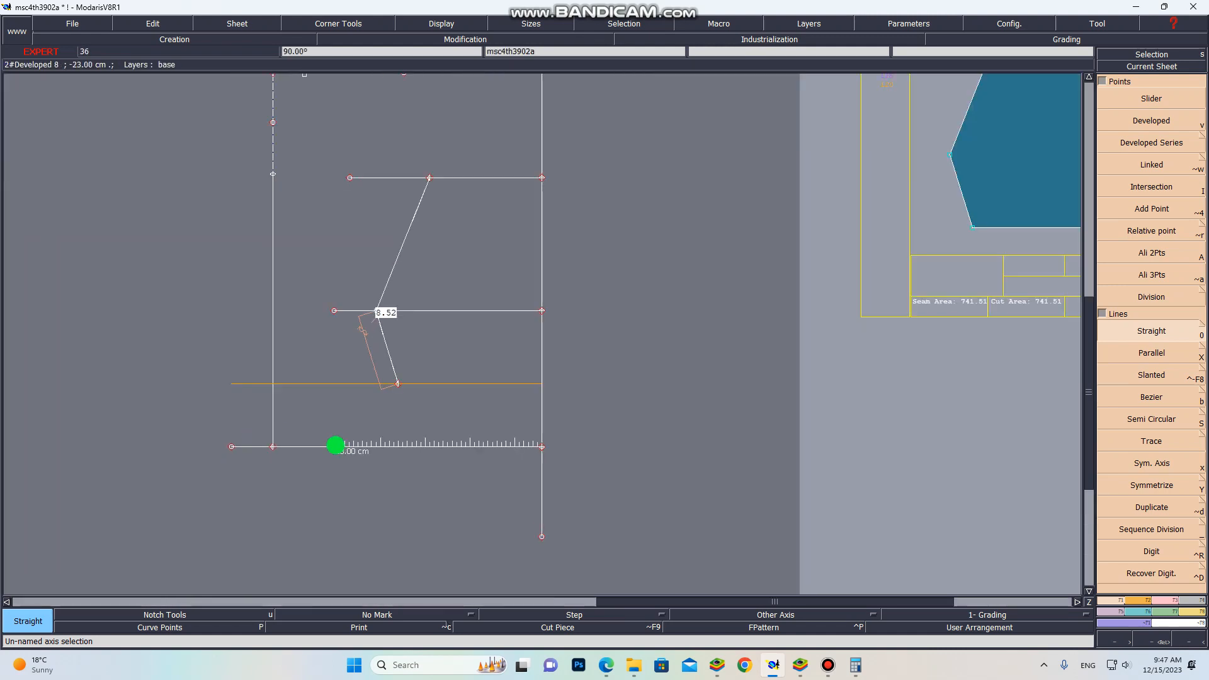
key("alt+w")
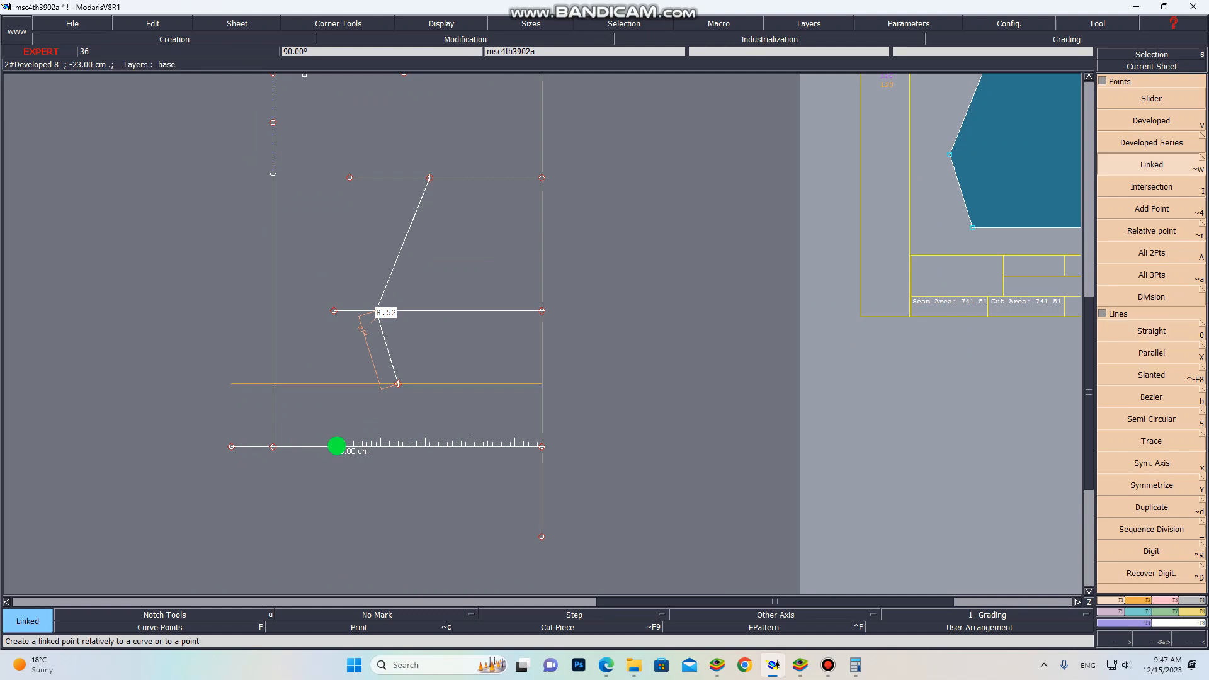
left_click(336, 447)
left_click(354, 356)
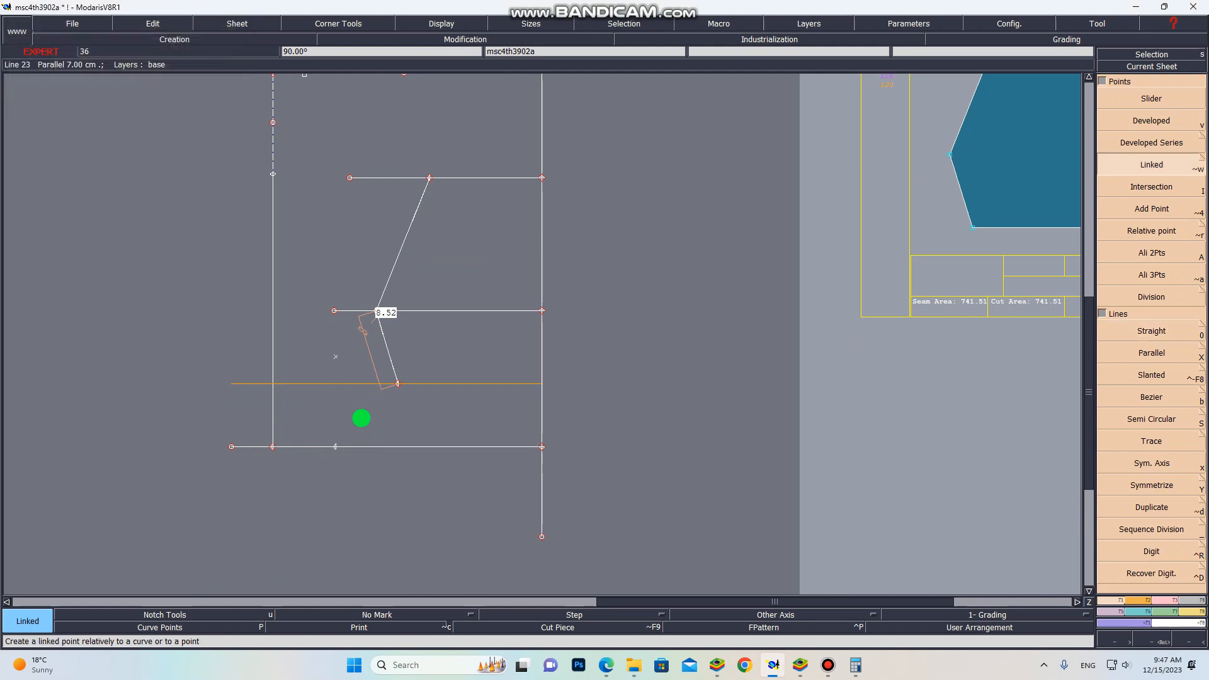
key("0")
left_click(336, 356)
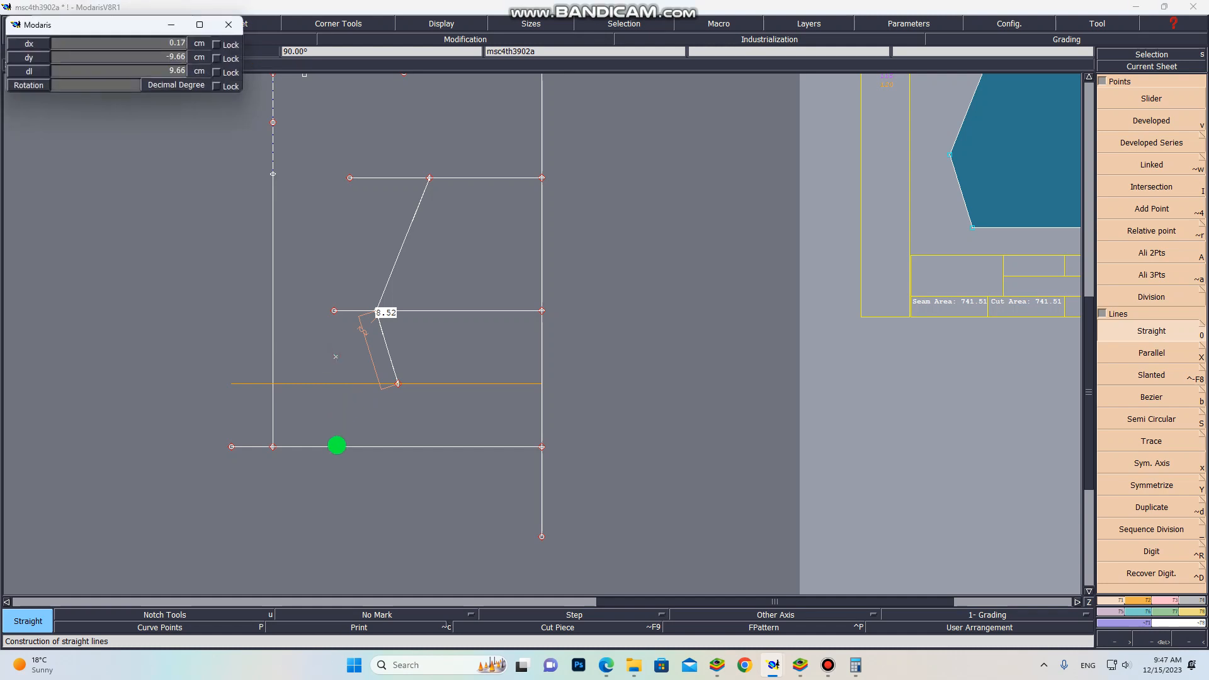
left_click(337, 446)
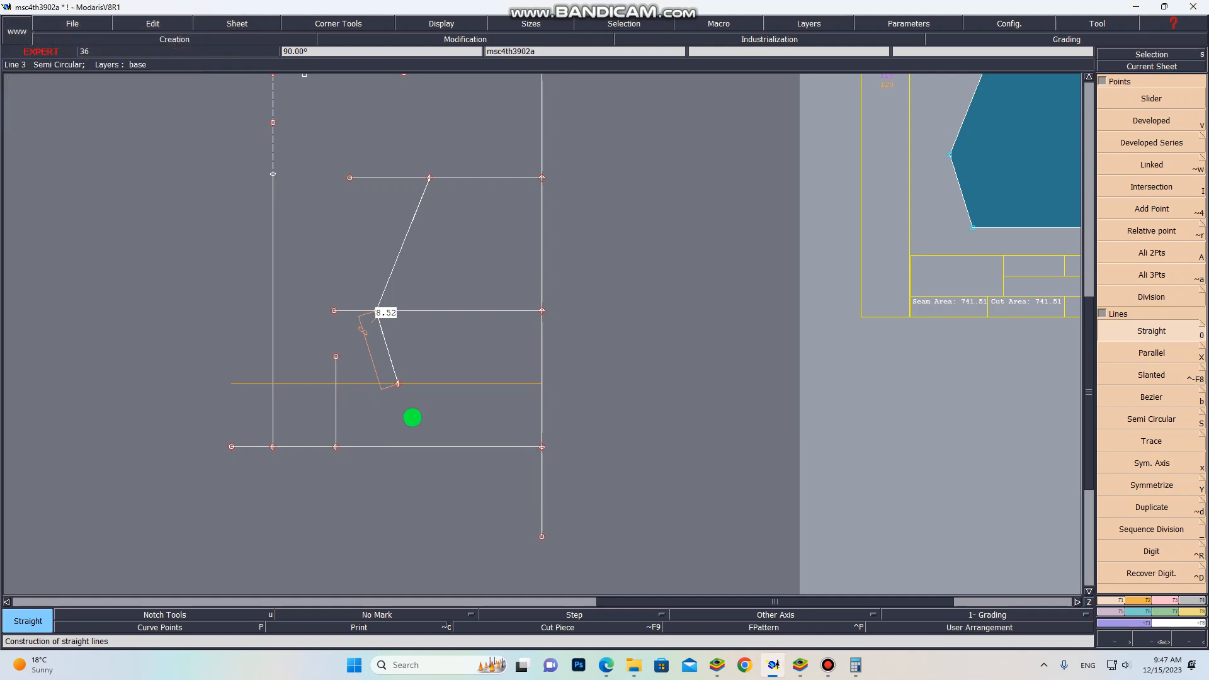
scroll(418, 425, "down", 4)
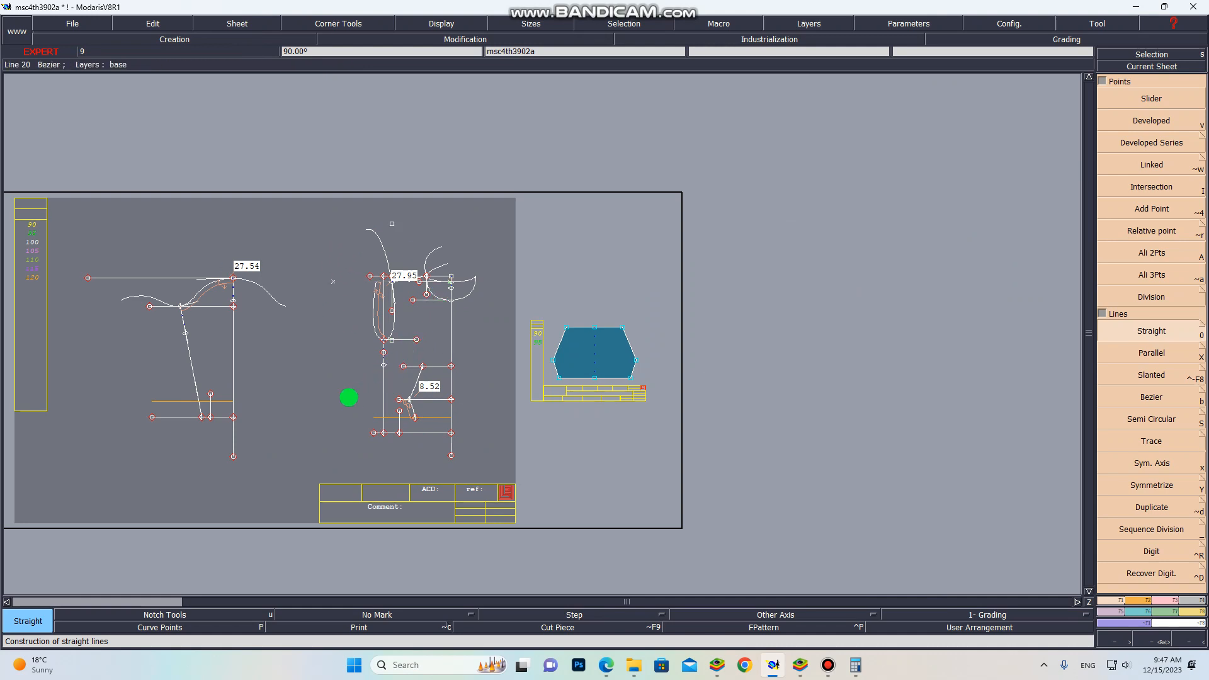
scroll(424, 365, "up", 2)
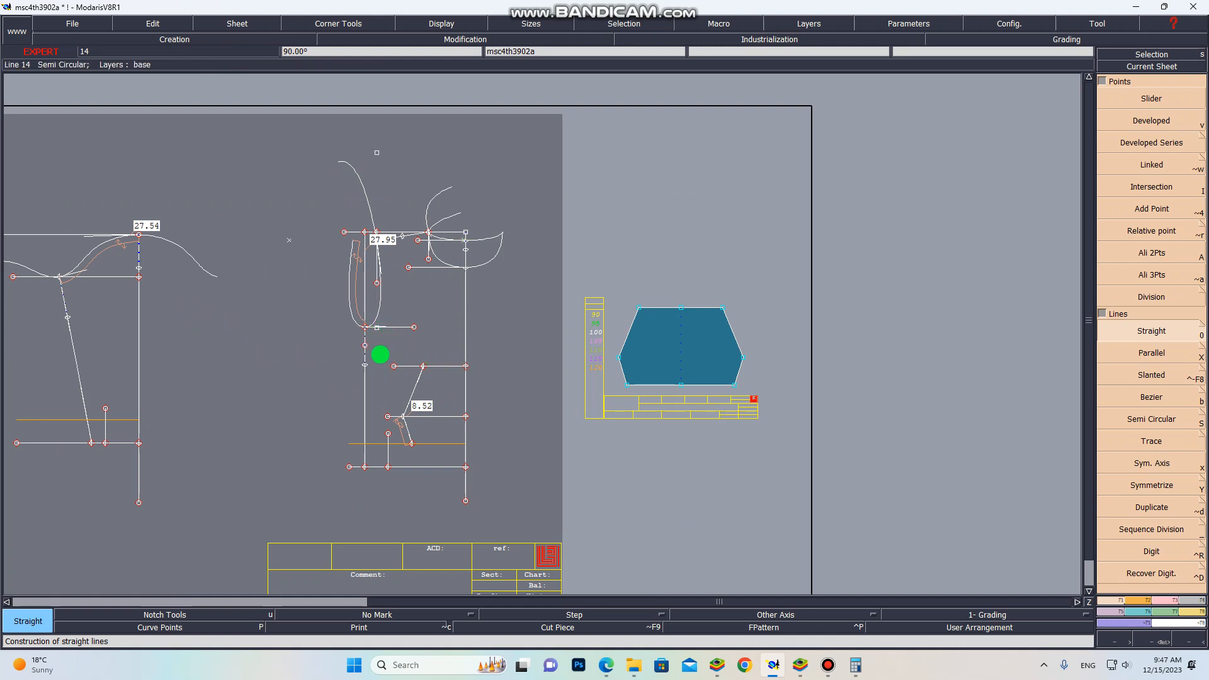
Try to extract the front body piece with Seam, using the deeper neckline and ending at the 7 cm rib line.
key("Escape")
scroll(382, 308, "up", 2)
scroll(448, 376, "down", 1)
scroll(475, 519, "up", 1)
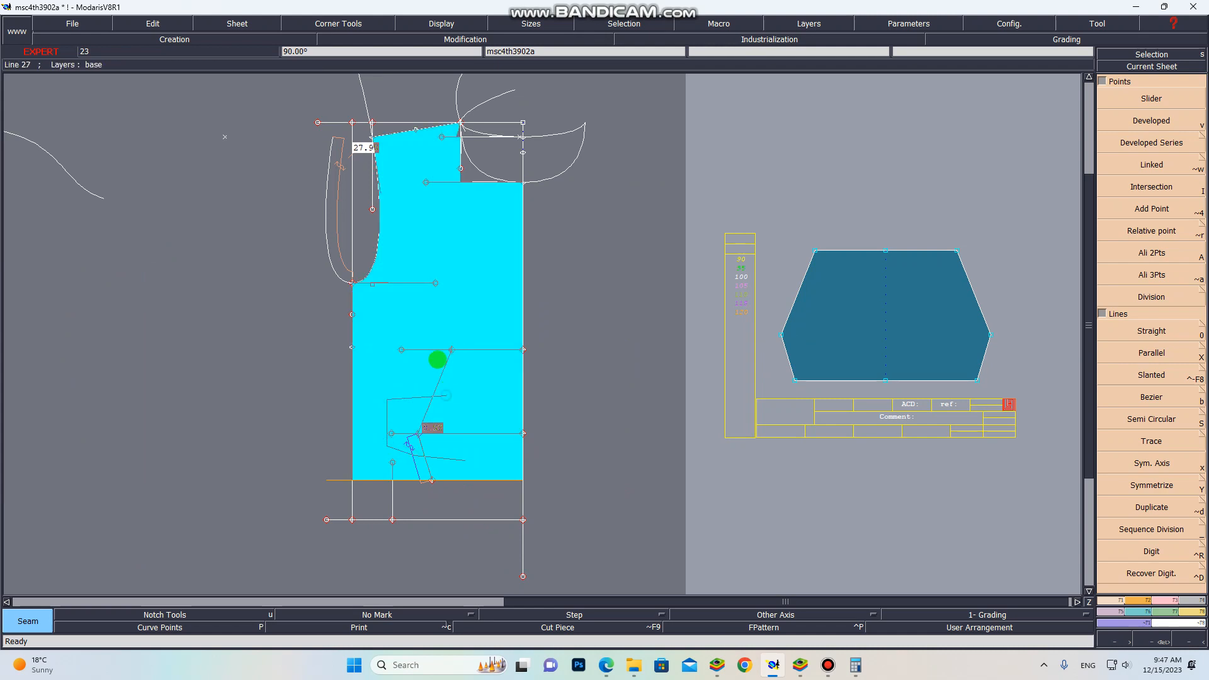
scroll(432, 357, "down", 1)
scroll(435, 264, "up", 3)
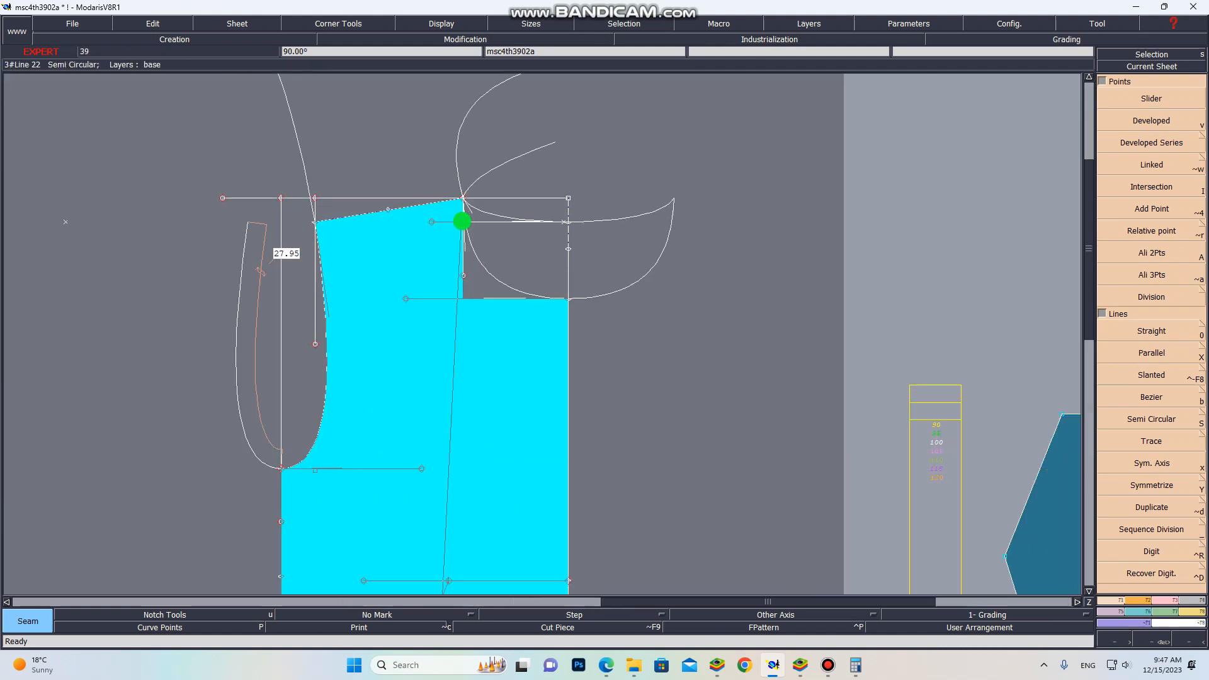
scroll(464, 267, "up", 3)
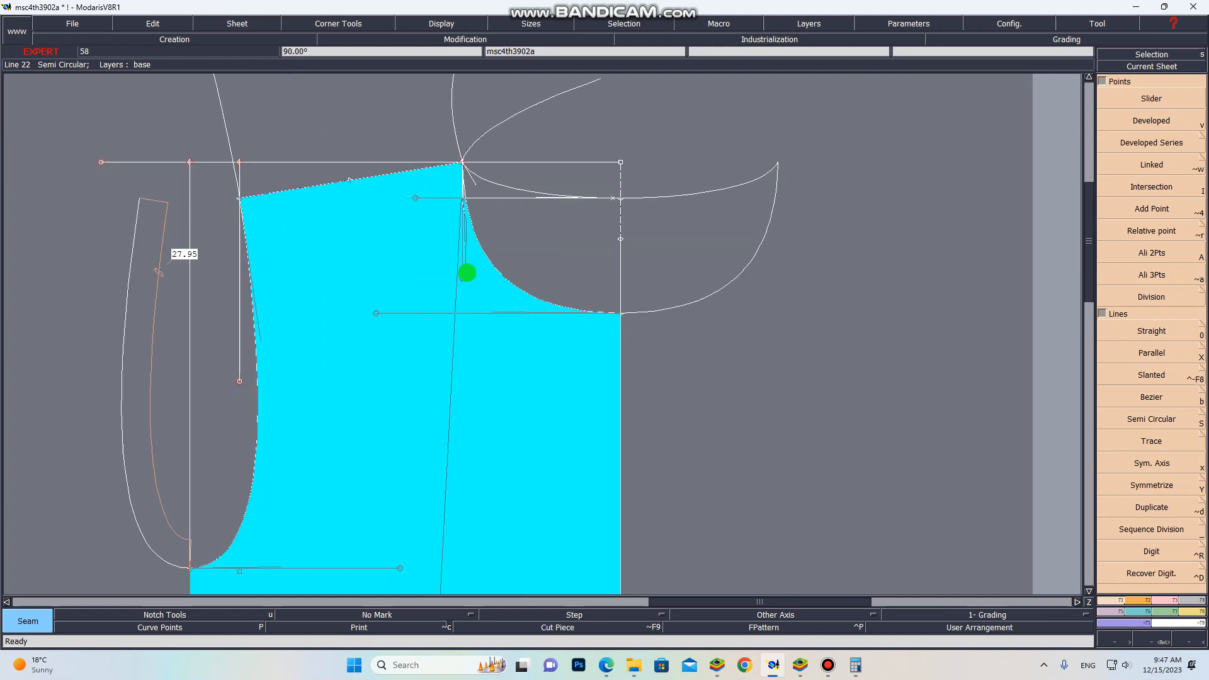
scroll(495, 308, "down", 1)
scroll(499, 320, "down", 4)
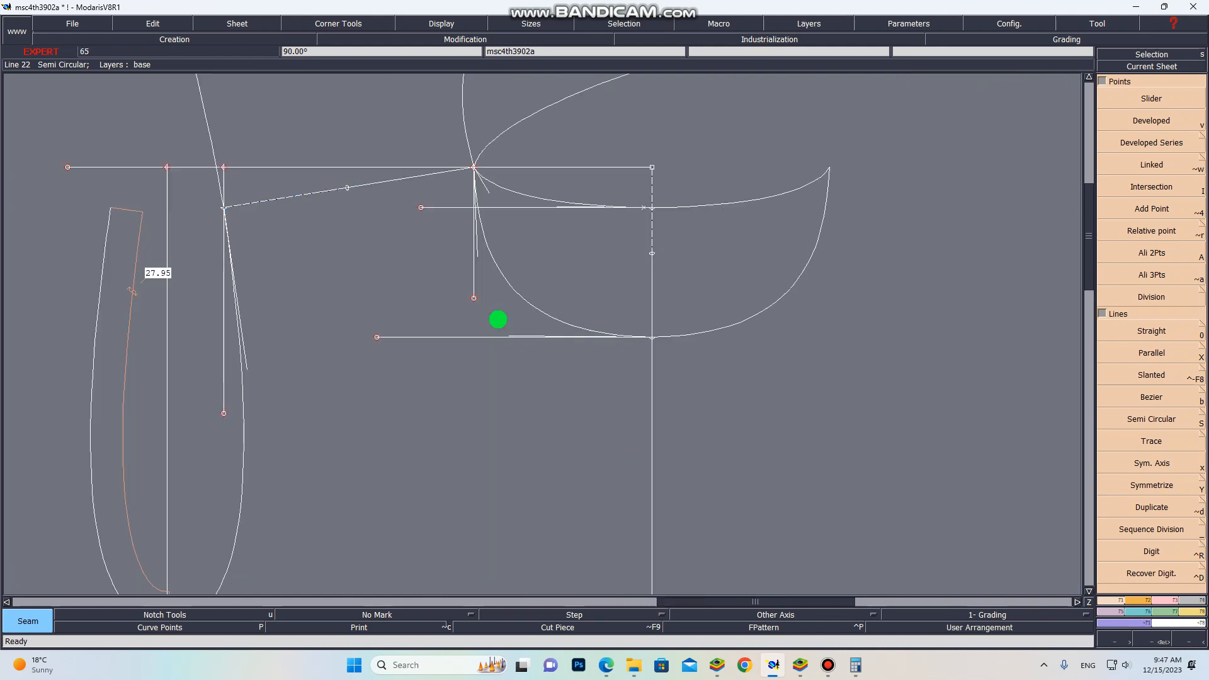
scroll(484, 443, "down", 1)
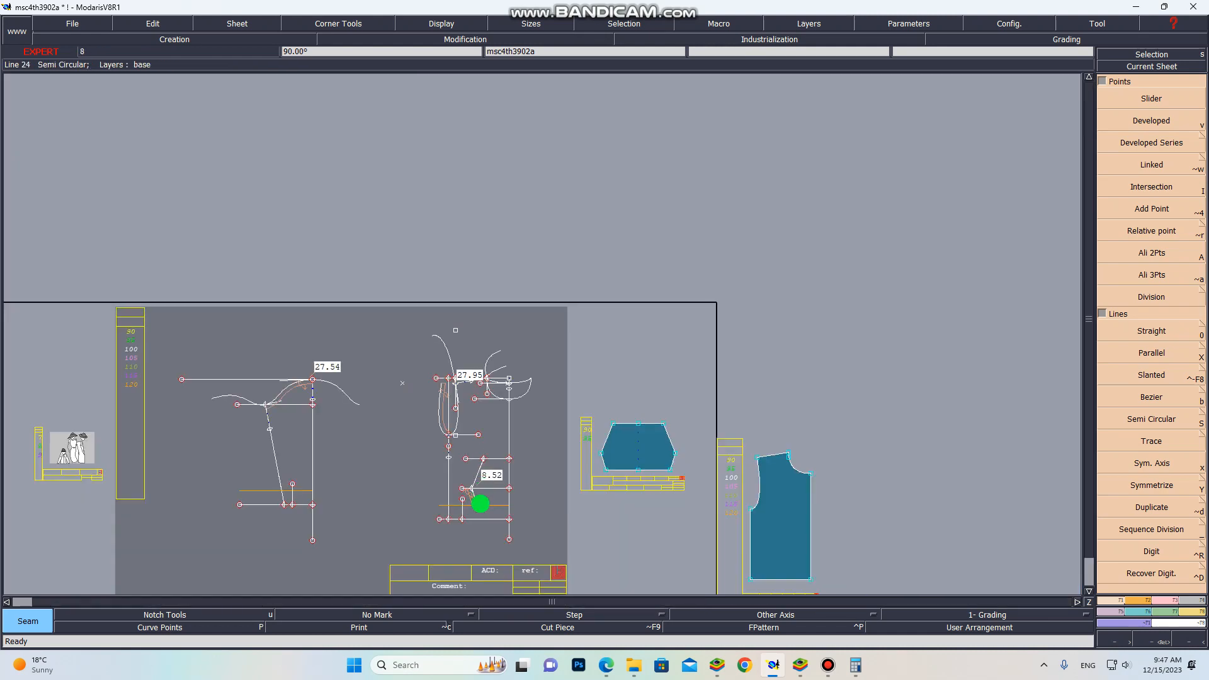
Extract the back body piece with the shallower neckline down to the 7 cm rib line, and arrange the sheets.
scroll(478, 499, "up", 4)
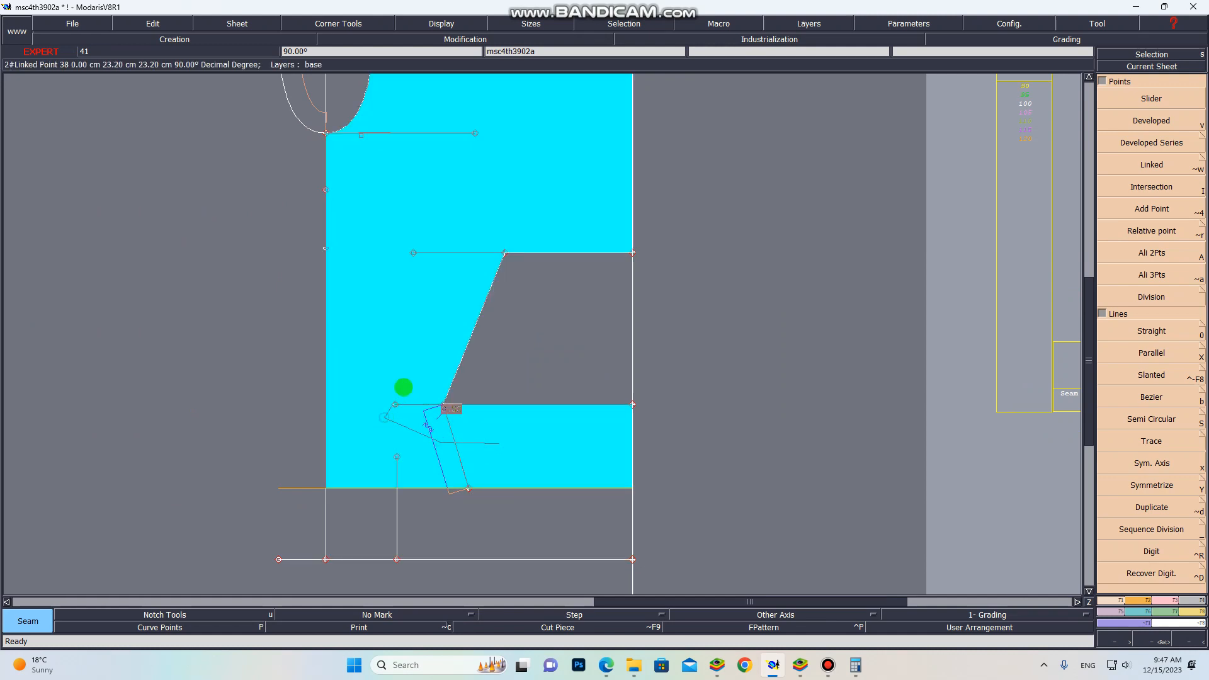
scroll(475, 353, "down", 6)
scroll(479, 243, "up", 3)
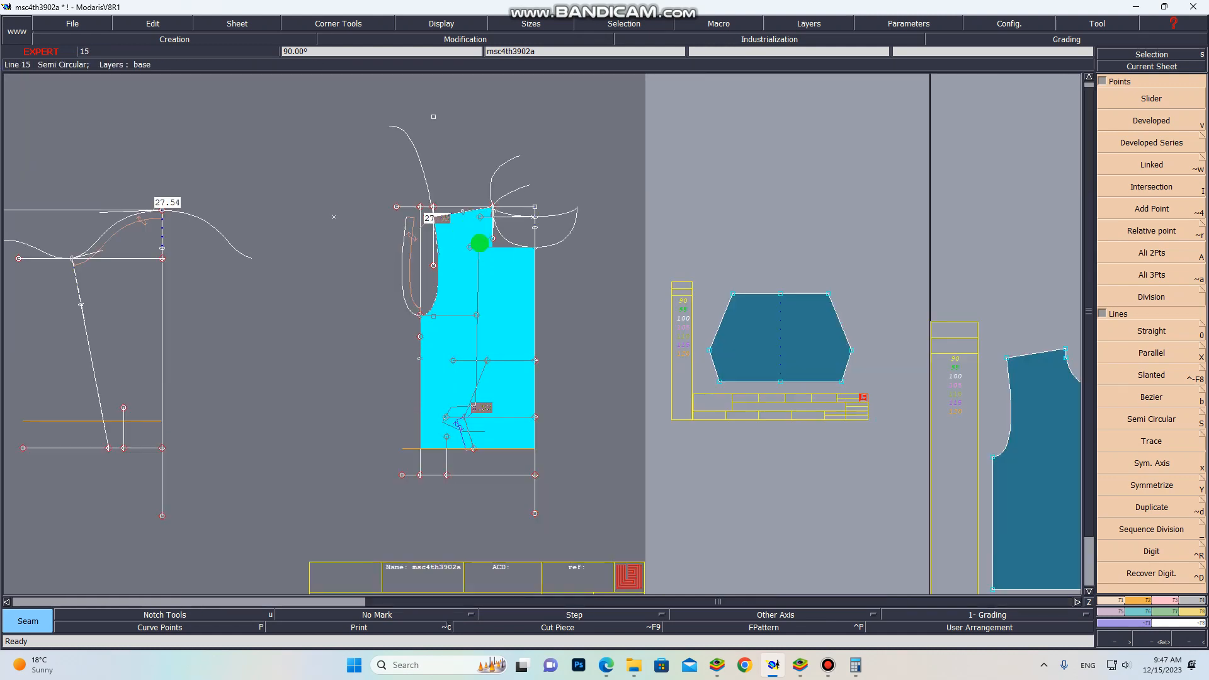
scroll(480, 242, "up", 2)
scroll(498, 236, "up", 3)
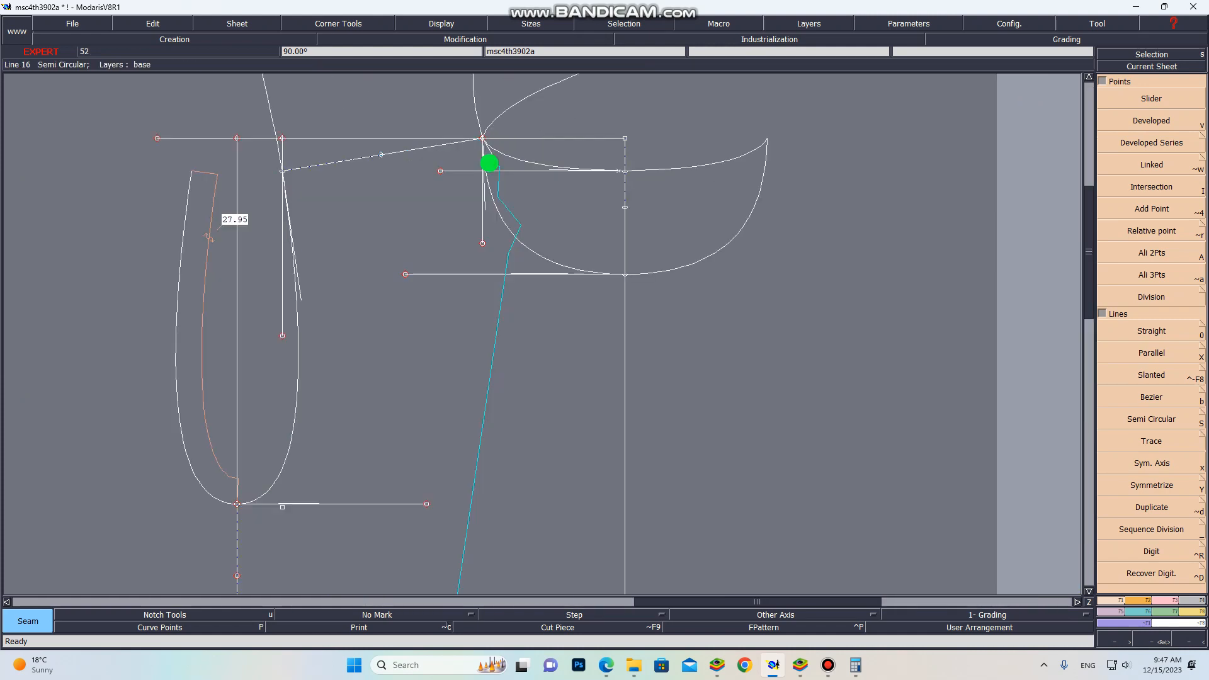
scroll(480, 166, "down", 3)
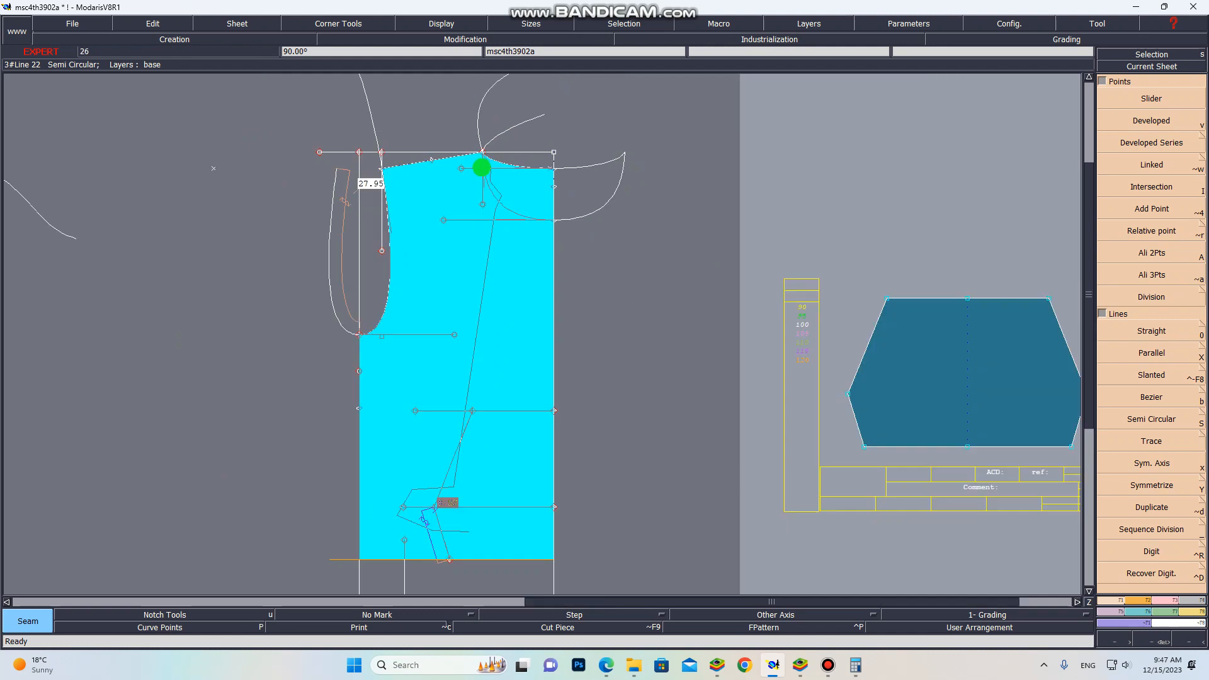
key("j")
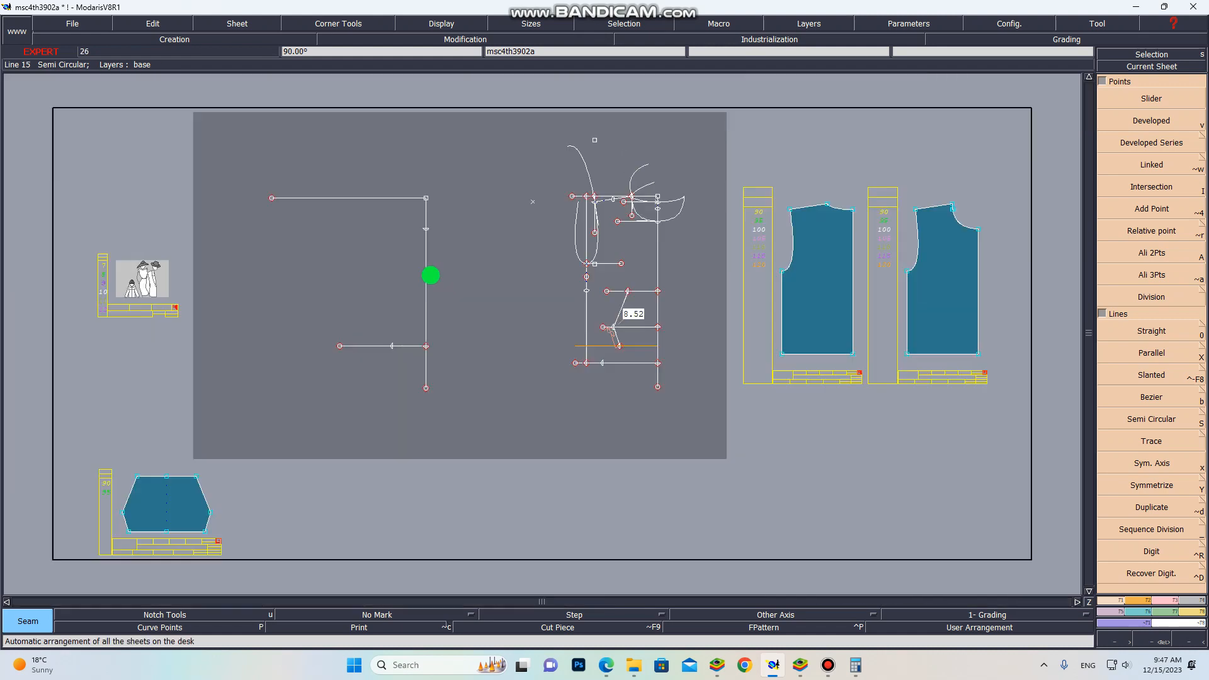
Extract the half sleeve above the cuff line, and the cuff rib between the two bottom lines up to the vertical line.
scroll(390, 266, "up", 2)
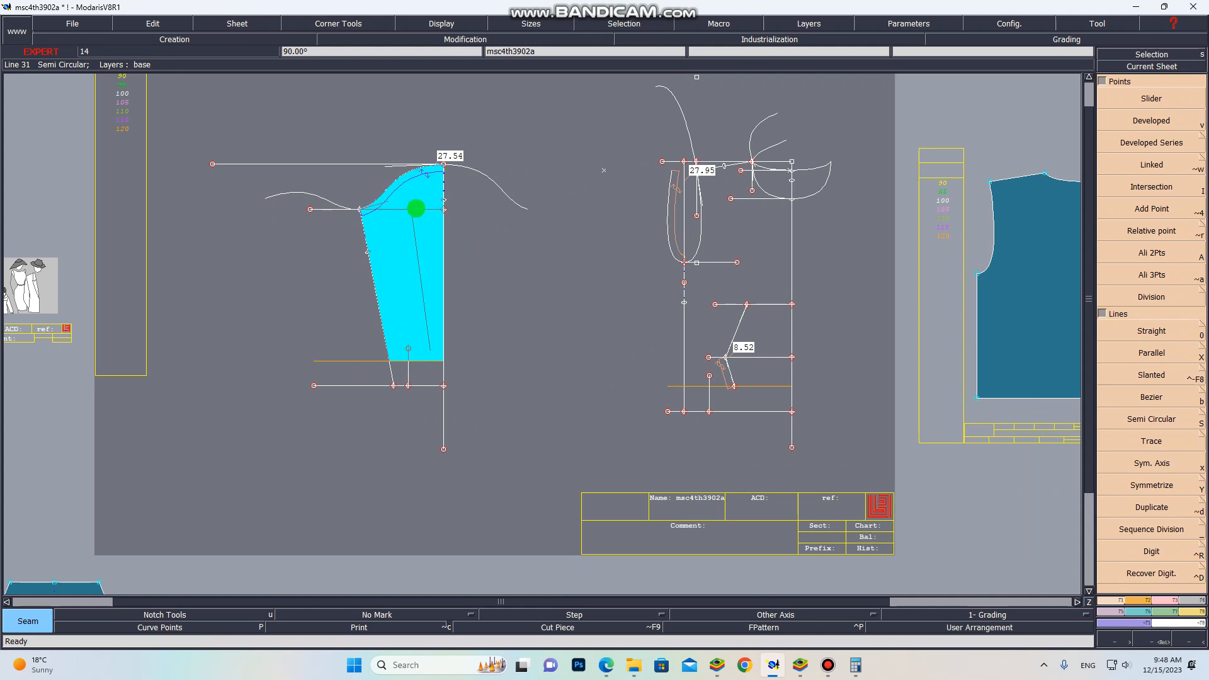
scroll(427, 364, "up", 2)
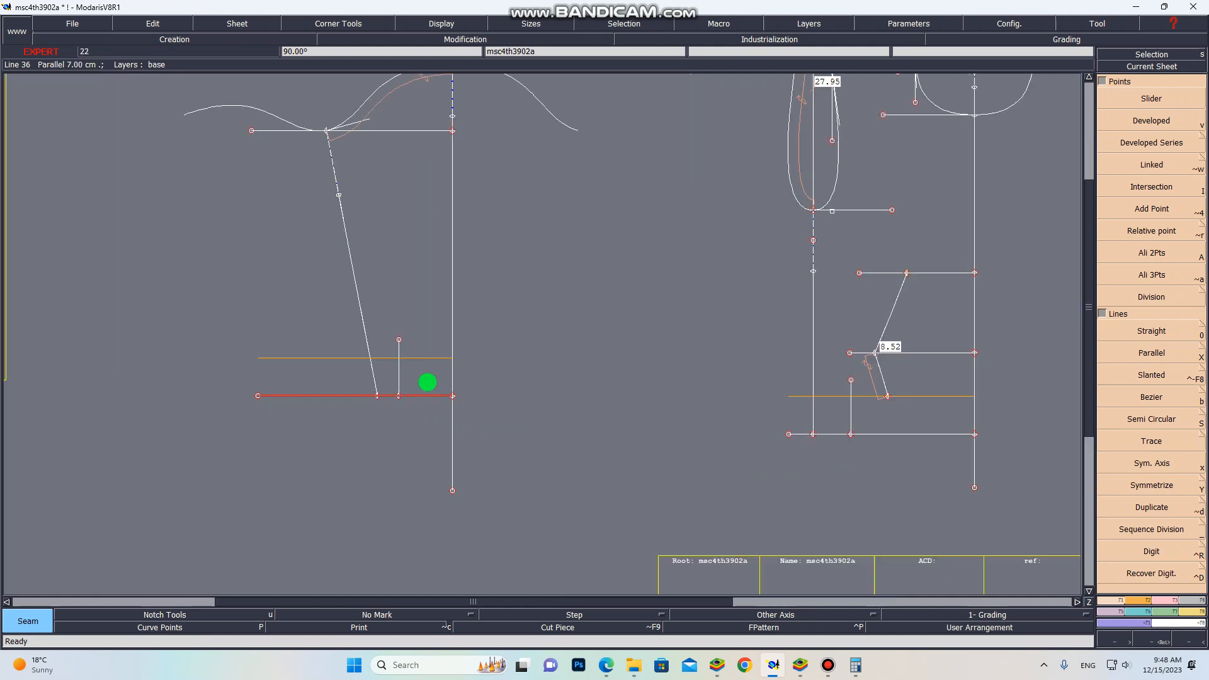
scroll(674, 414, "down", 2)
Extract the hem rib rectangle between the body's two bottom lines, and arrange all the sheets.
scroll(785, 413, "up", 3)
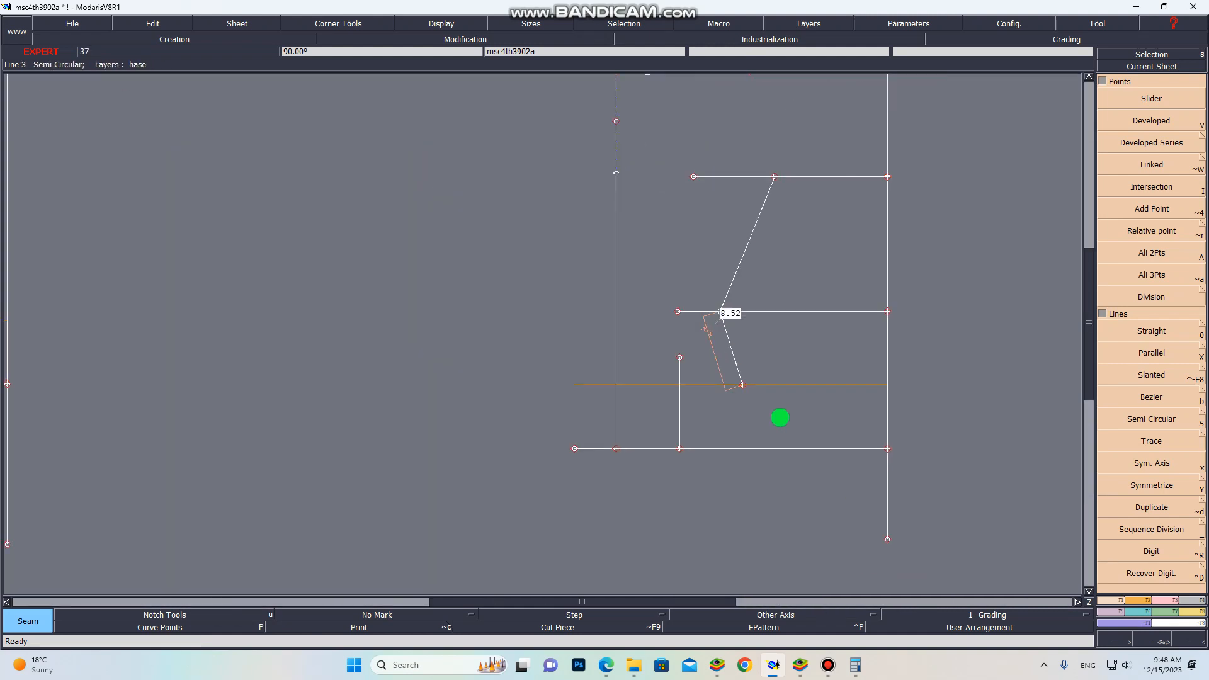
scroll(779, 418, "up", 2)
key("8")
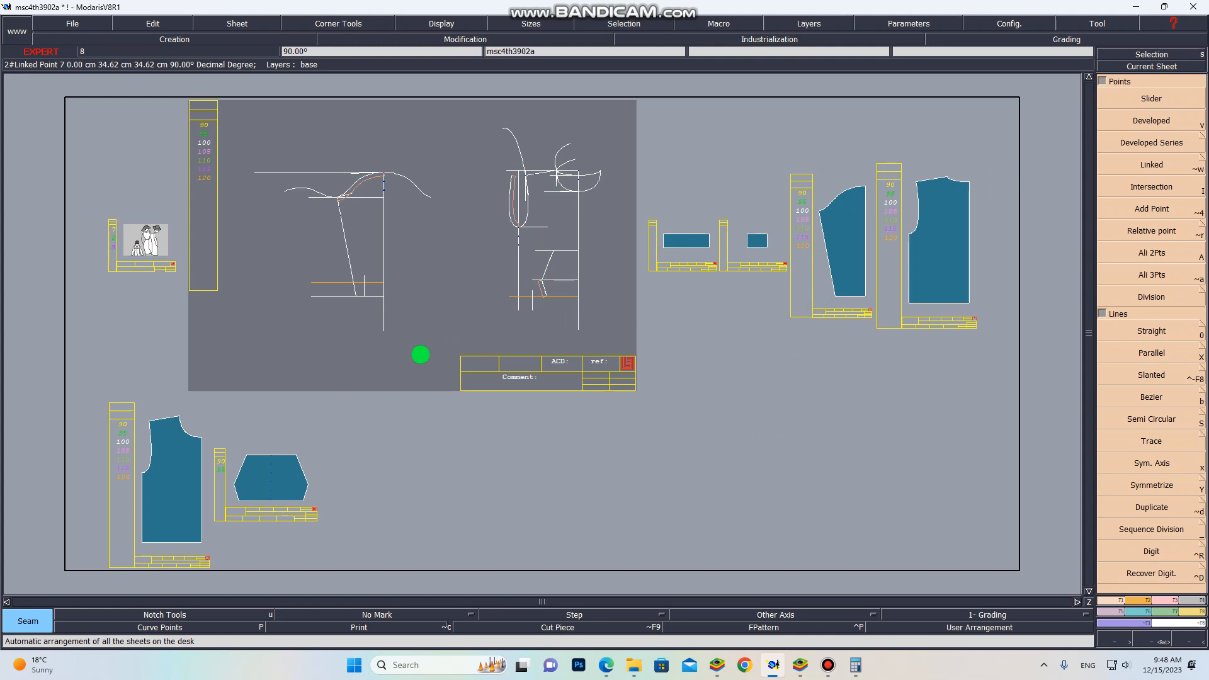
Look over the extracted pieces, and switch to the work sheet PDF to examine the hoodie sketches, rib note and pocket dimensions.
scroll(531, 324, "down", 3)
scroll(661, 290, "up", 6)
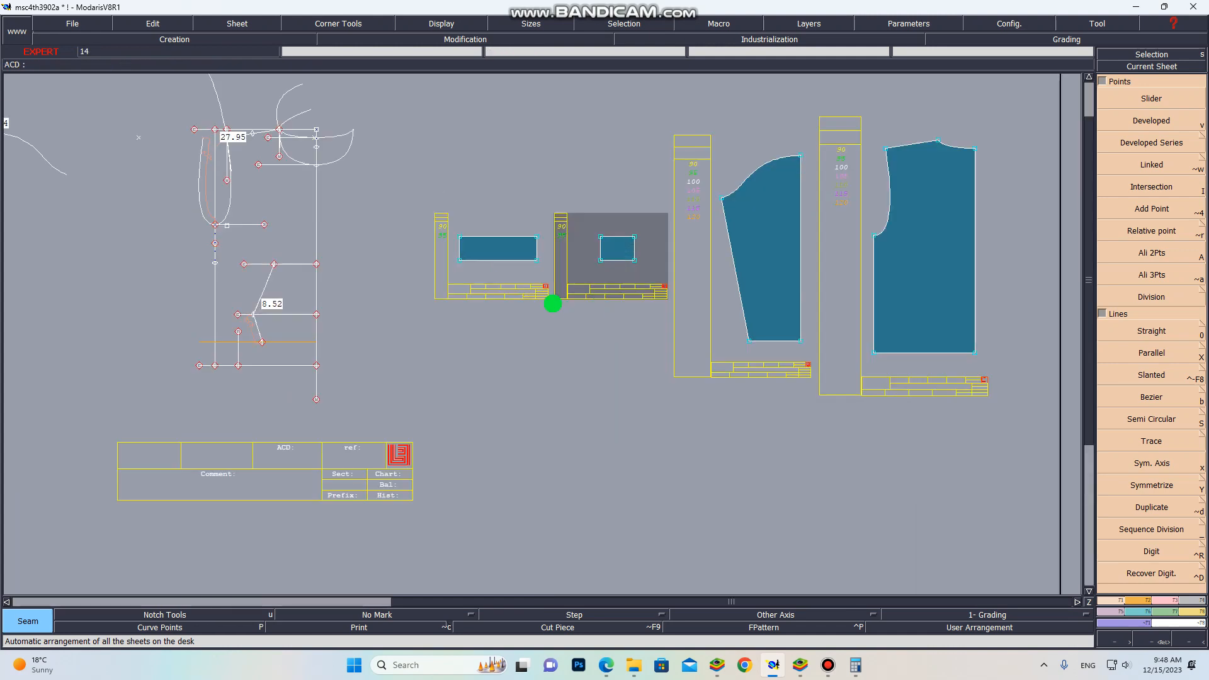
scroll(510, 300, "down", 5)
mouse_move(637, 661)
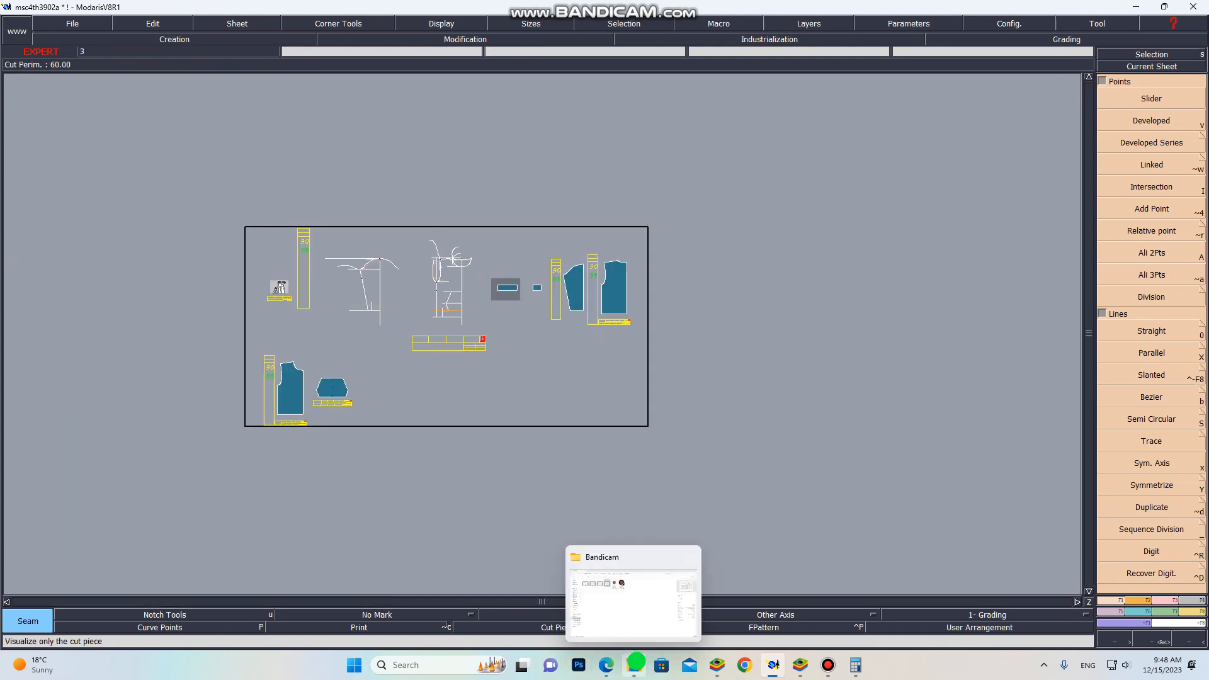
left_click(600, 652)
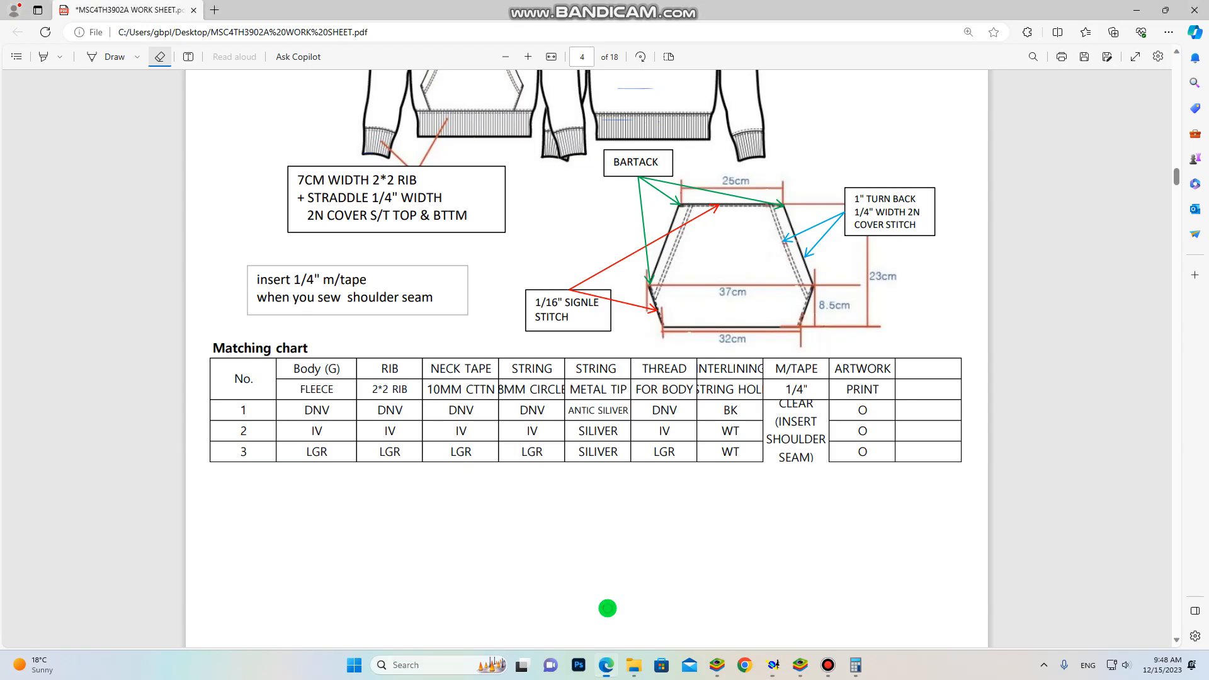
scroll(605, 429, "up", 5)
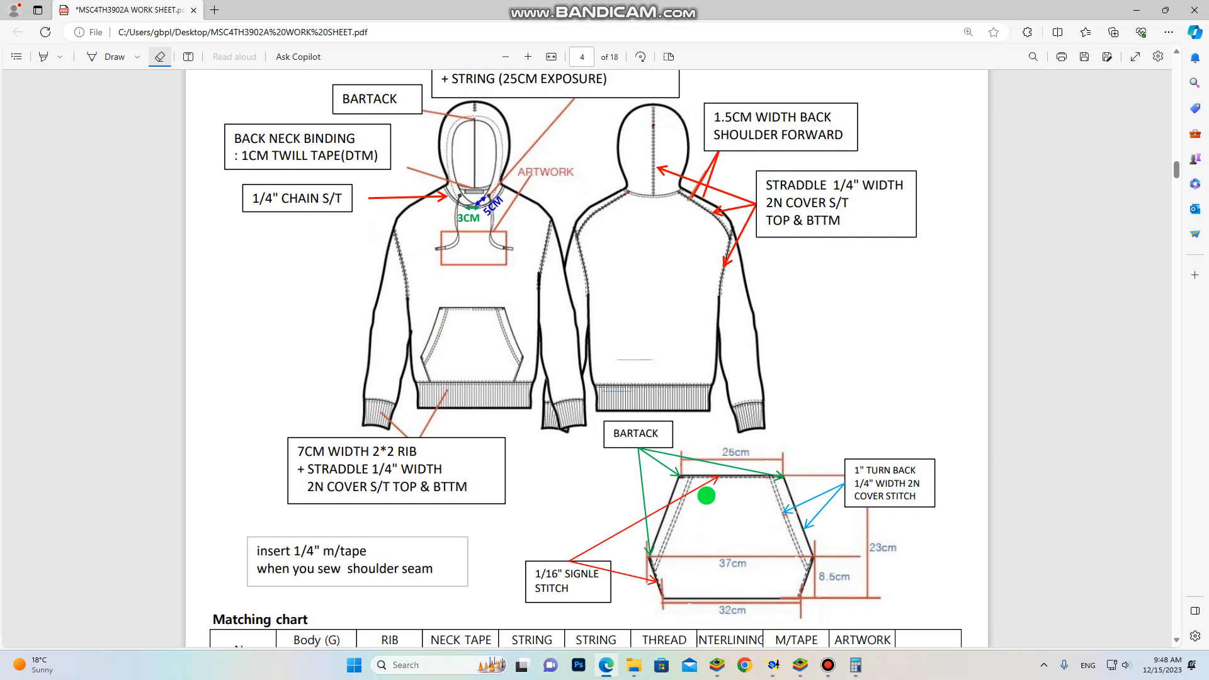
scroll(705, 494, "down", 3)
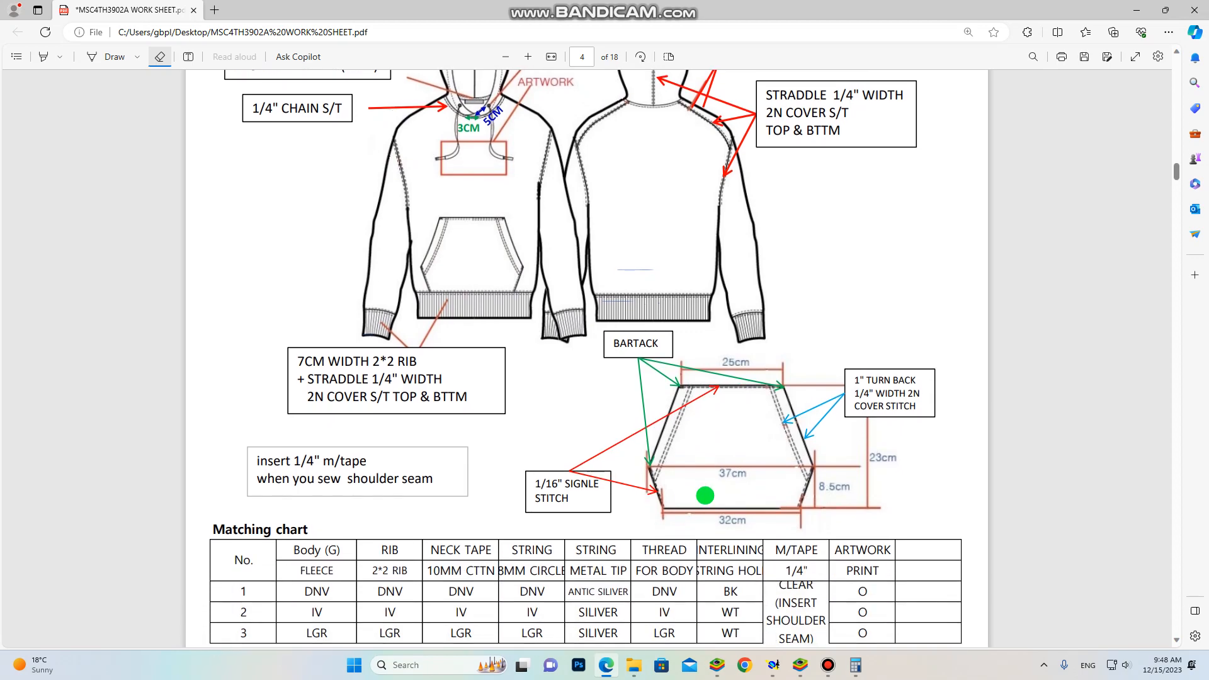
scroll(708, 497, "down", 3)
scroll(711, 504, "up", 6)
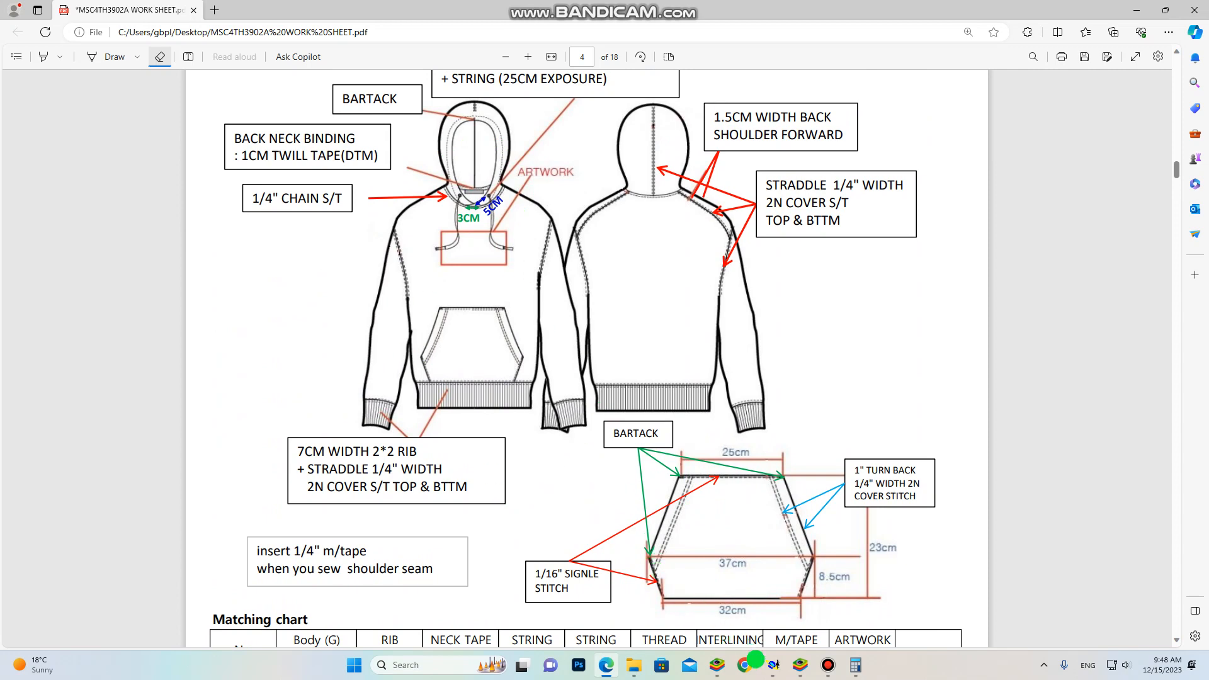
Switch back to Modaris and mirror the half back body about its centre line into a full piece with Sym 2Pts.
mouse_move(770, 671)
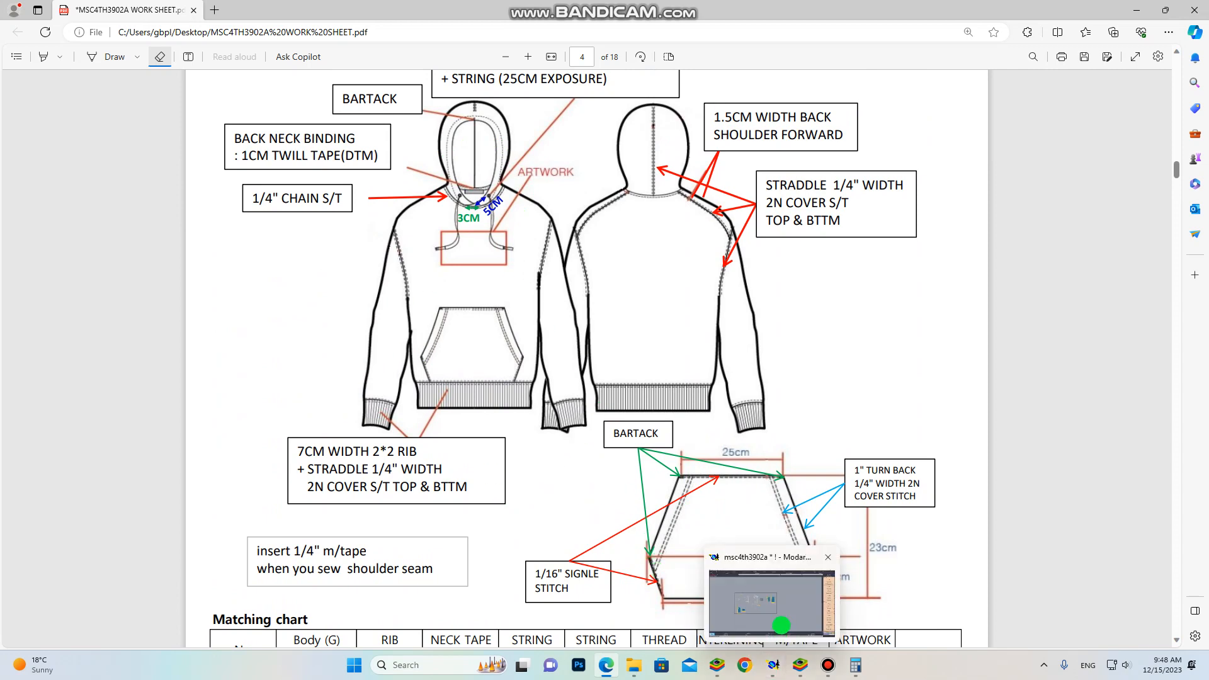
left_click(780, 621)
scroll(513, 298, "up", 3)
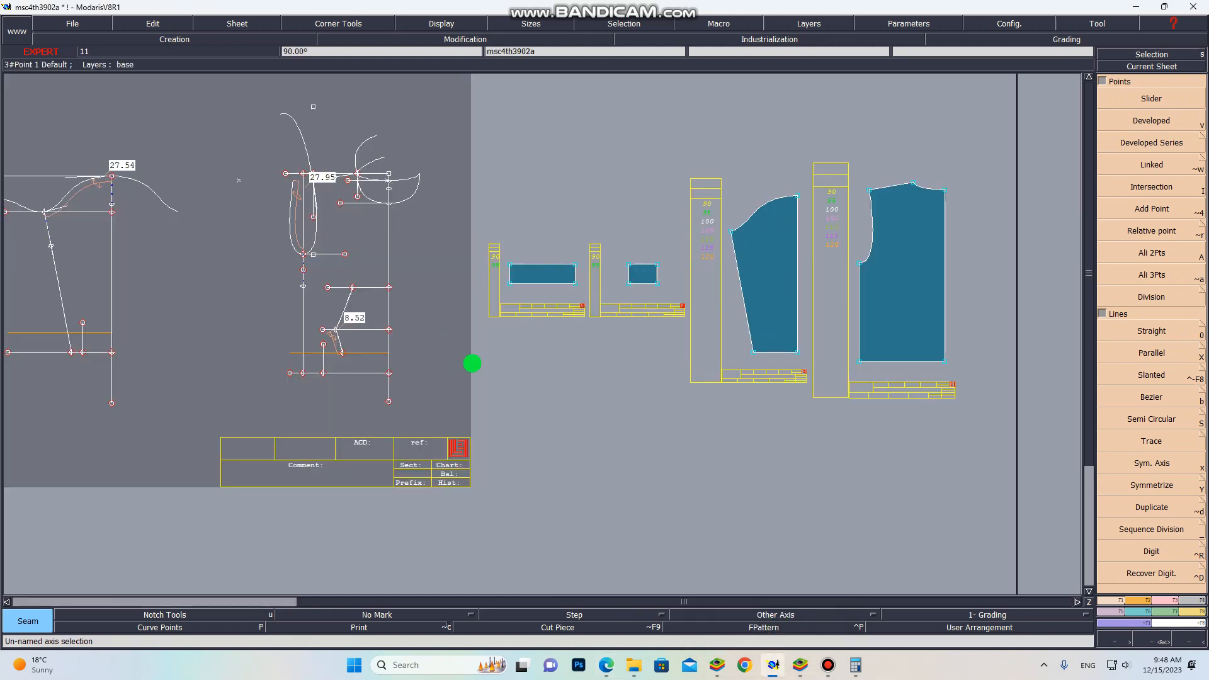
scroll(489, 295, "up", 2)
scroll(357, 359, "down", 4)
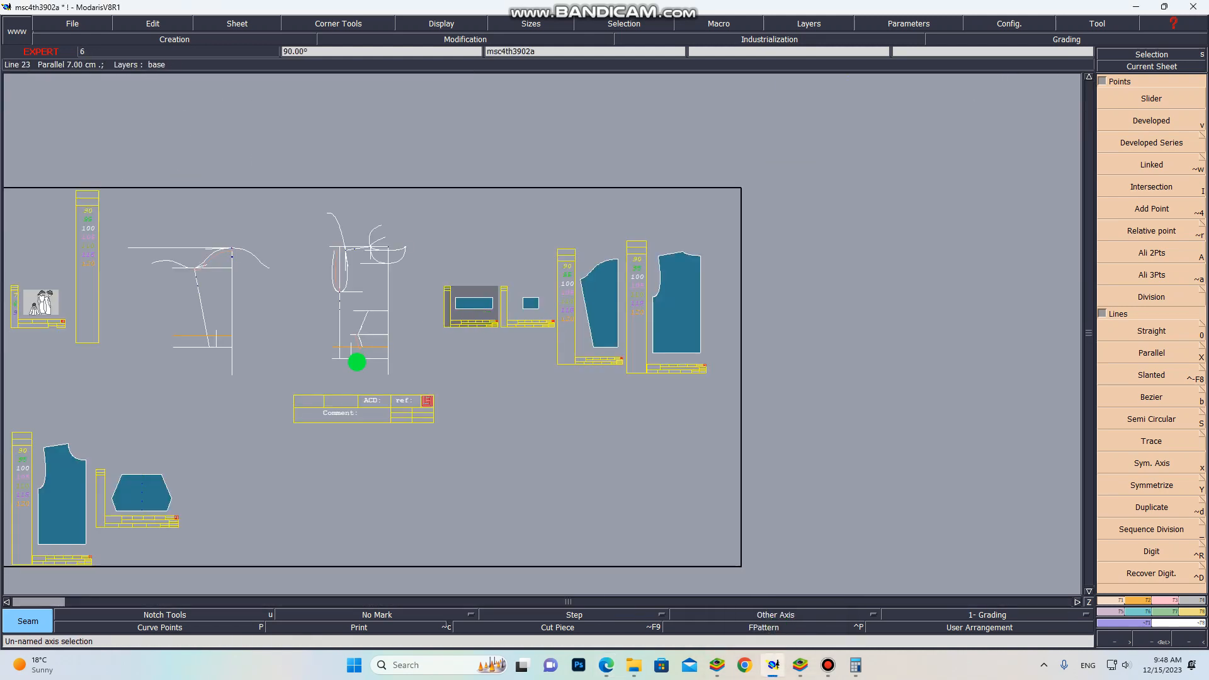
scroll(504, 333, "up", 3)
scroll(626, 334, "down", 3)
scroll(537, 327, "up", 3)
scroll(494, 297, "up", 3)
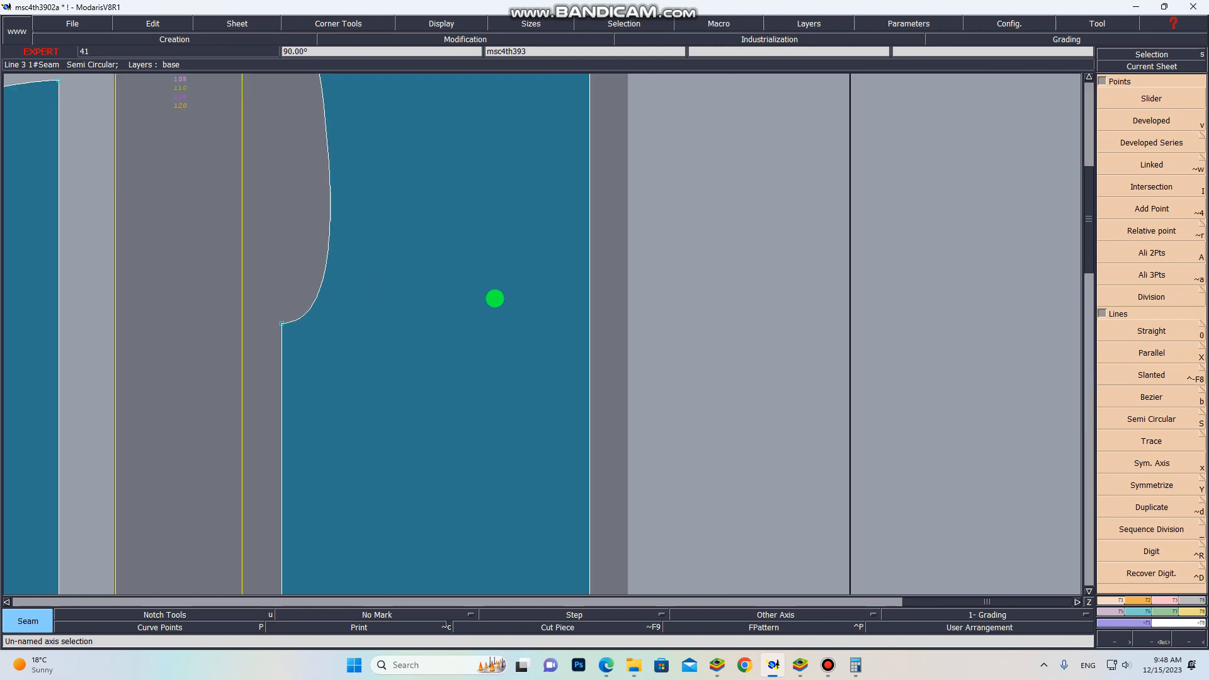
scroll(515, 282, "down", 1)
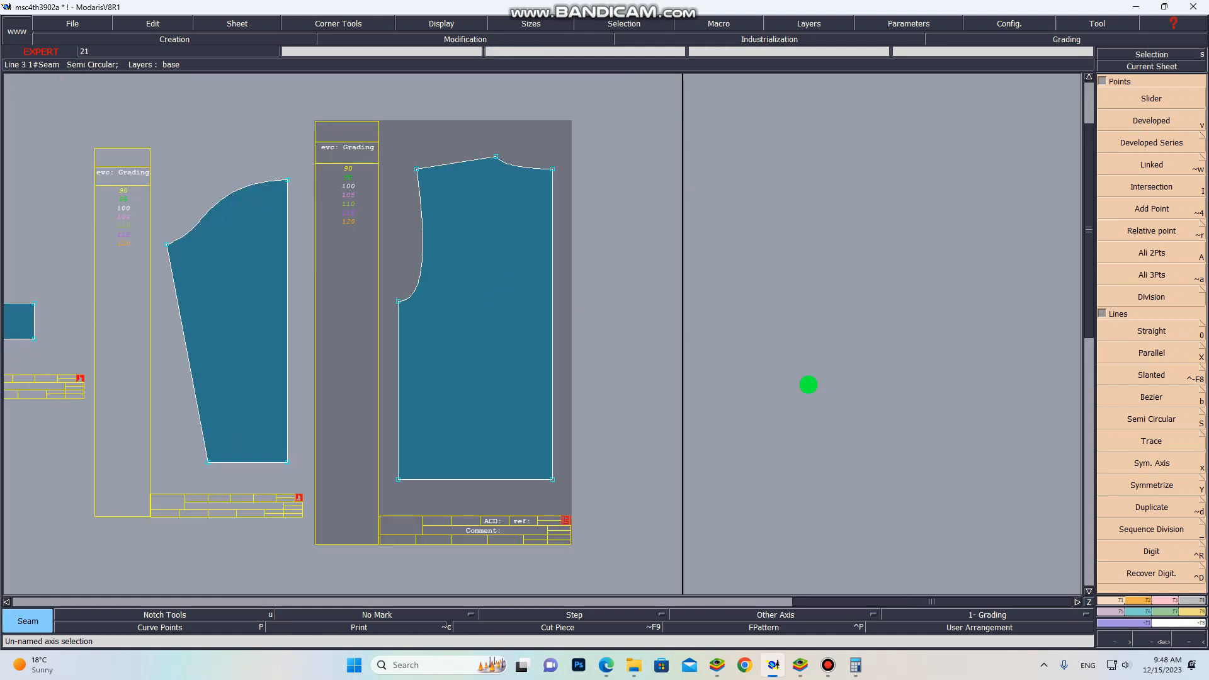
key("F2")
left_click(1146, 192)
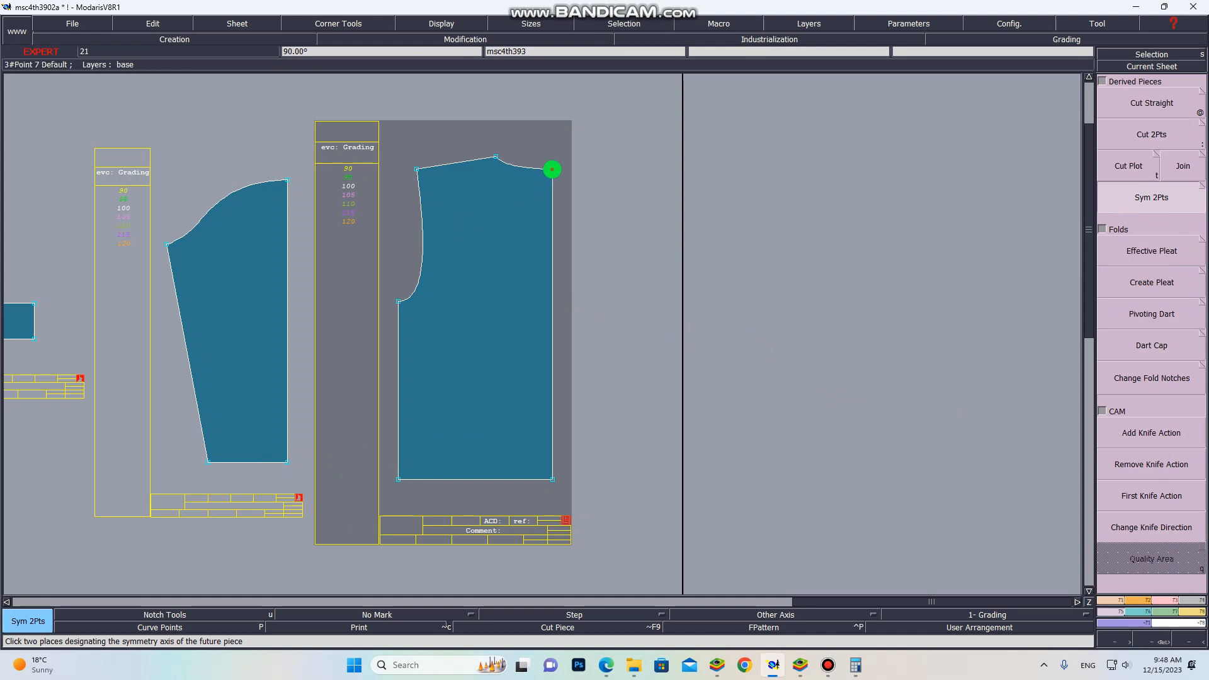
left_click(552, 477)
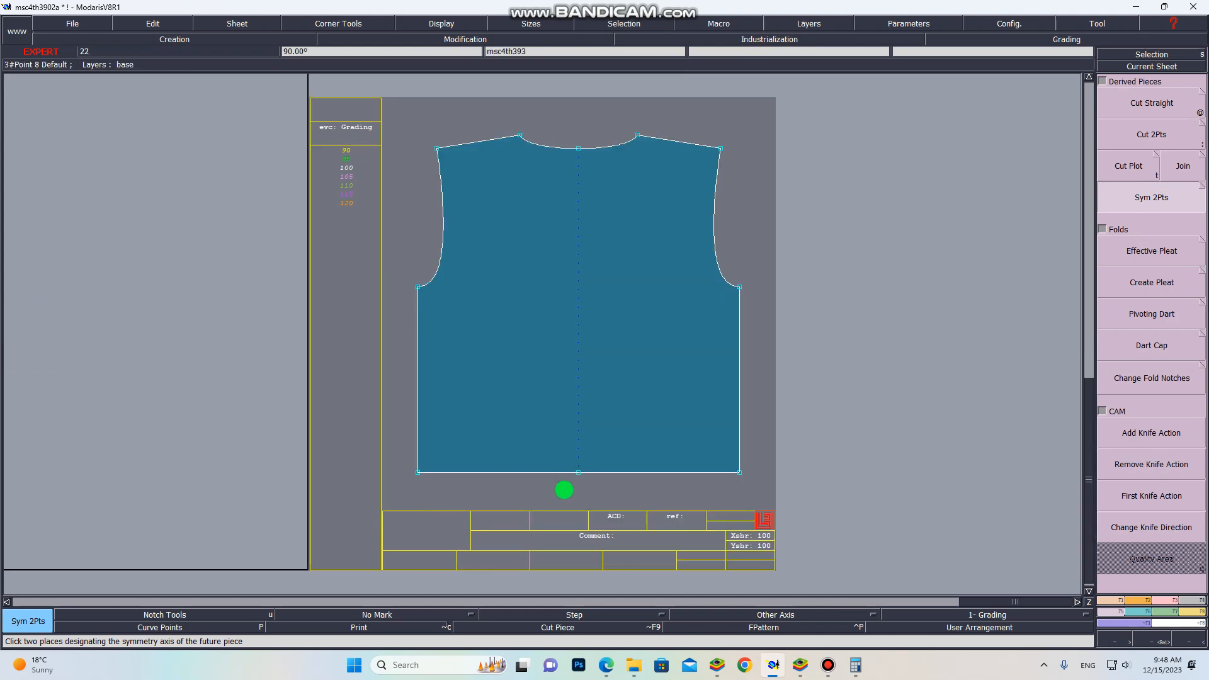
key("8")
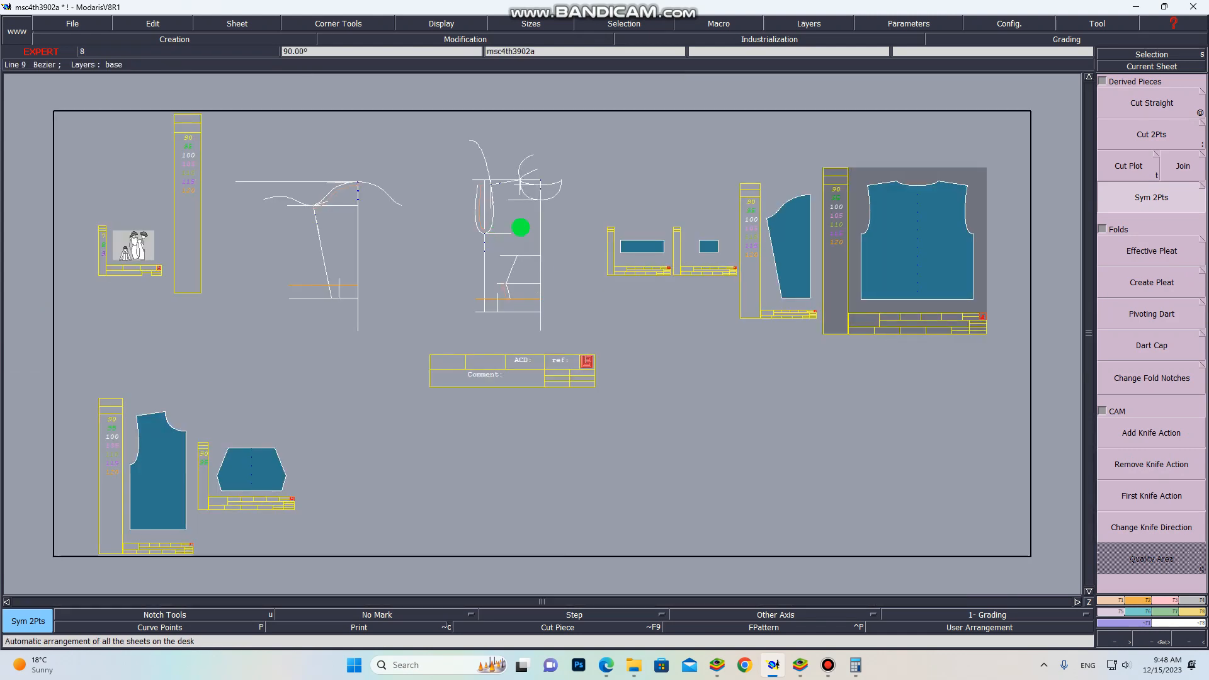
Inspect the neckline corner of the extracted front body piece and delete that piece and its sheet.
scroll(150, 516, "up", 3)
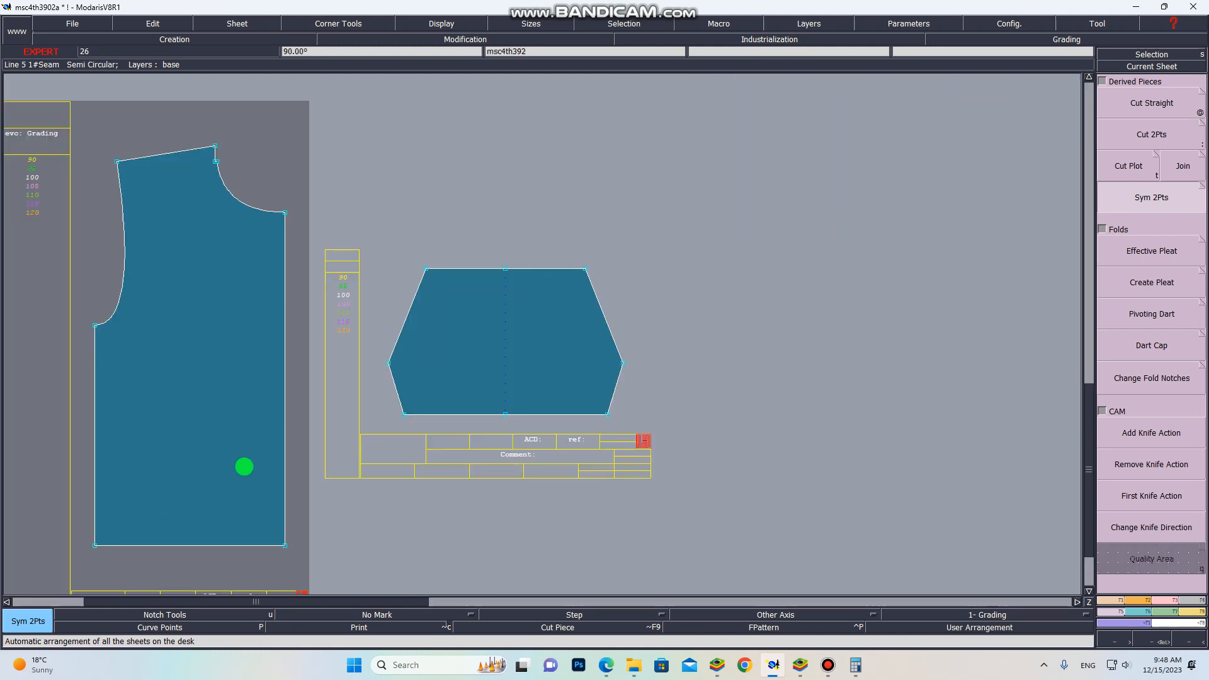
scroll(234, 355, "down", 4)
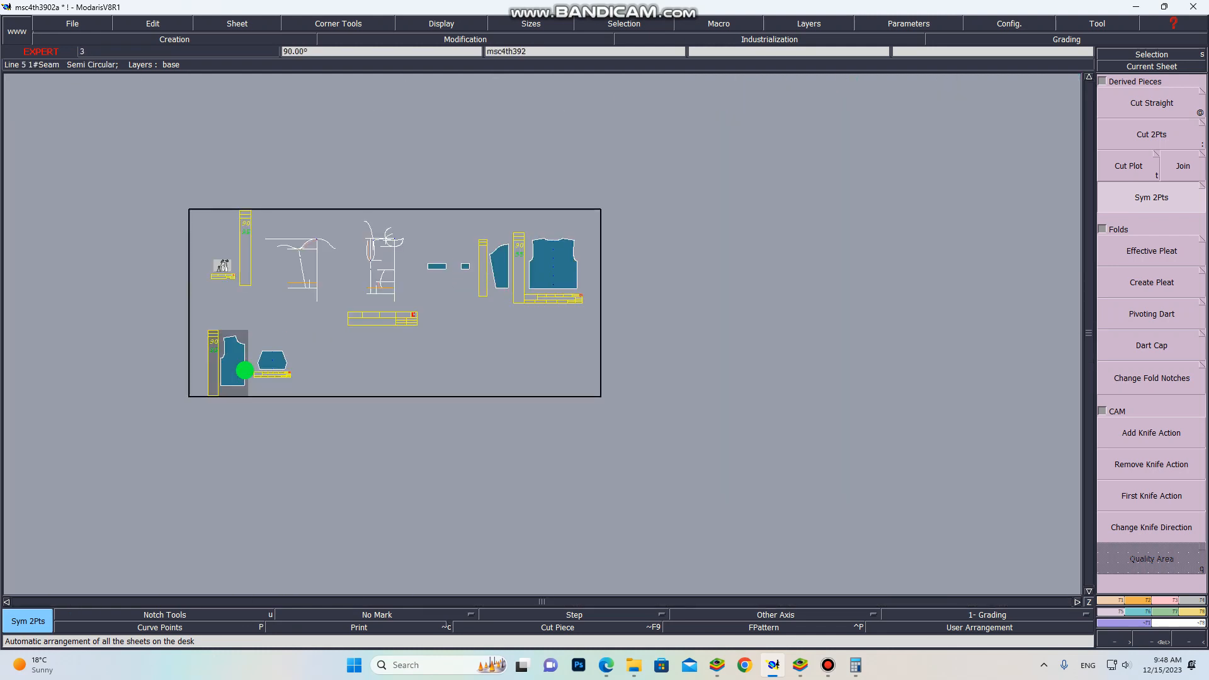
scroll(233, 325, "up", 6)
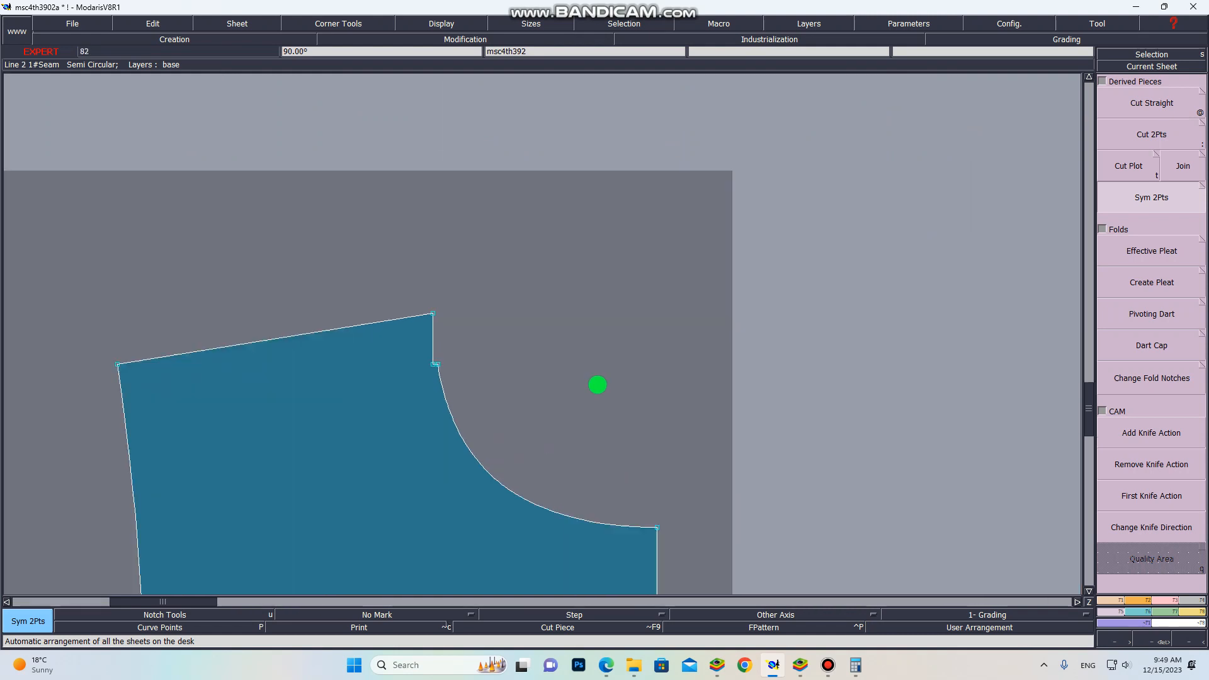
scroll(523, 390, "up", 1)
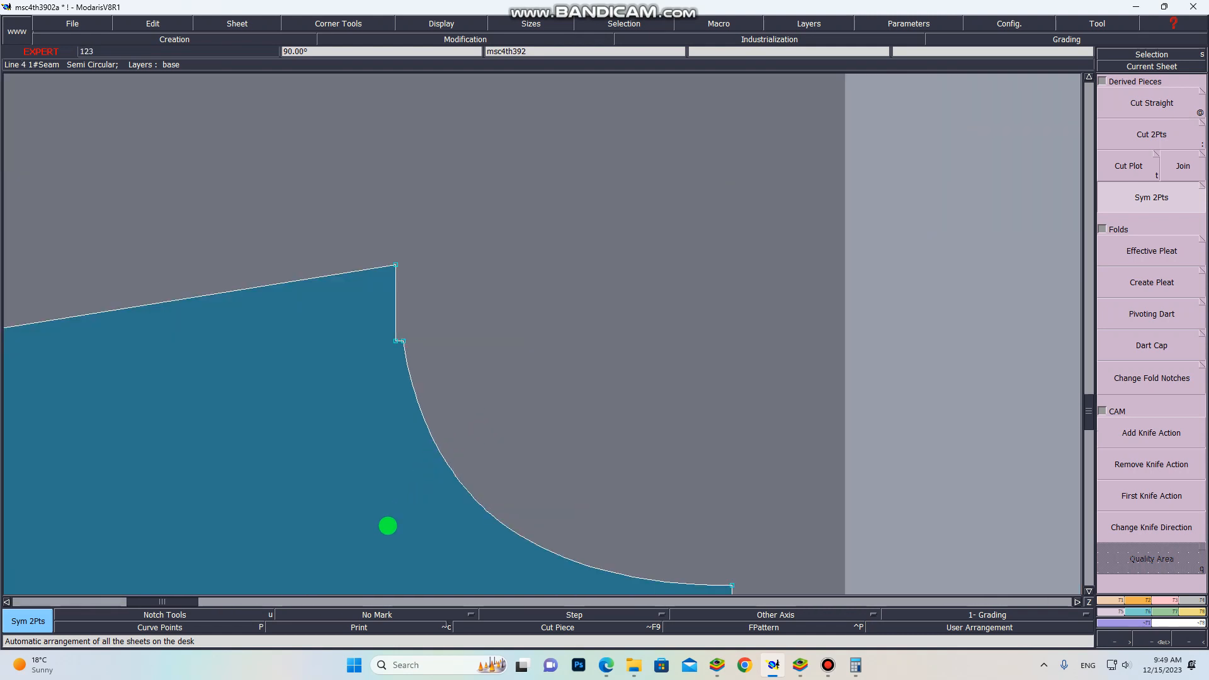
key("Delete")
left_click(370, 526)
key("j")
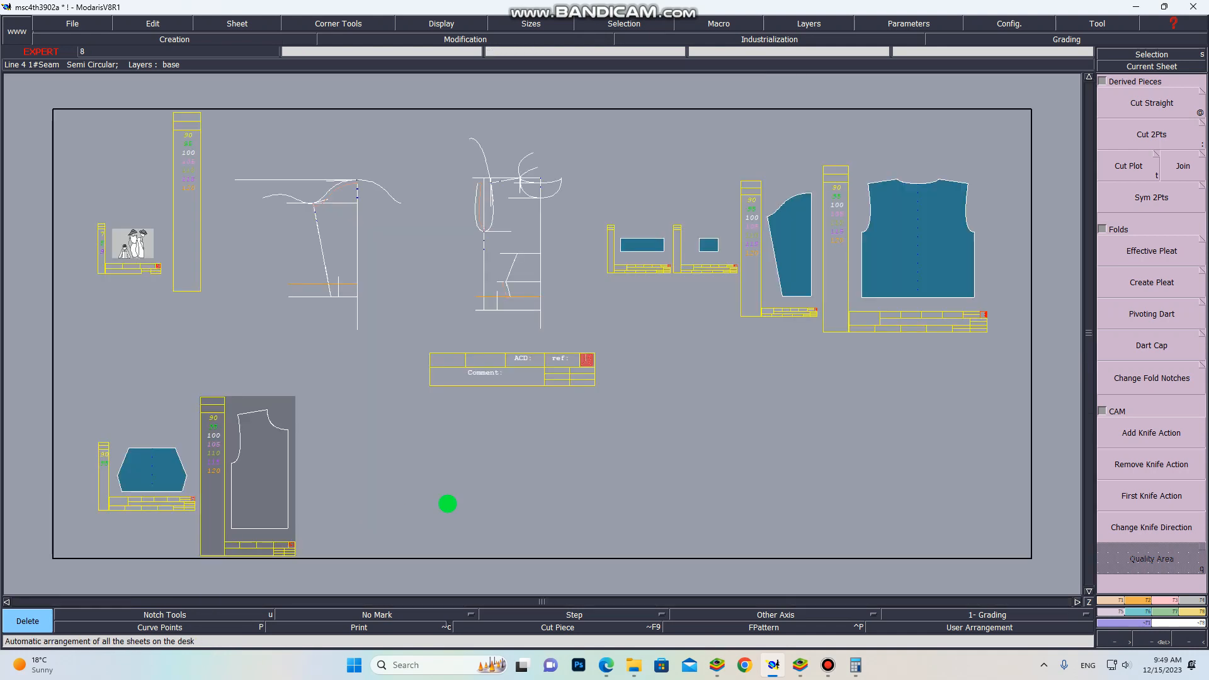
left_click(294, 512)
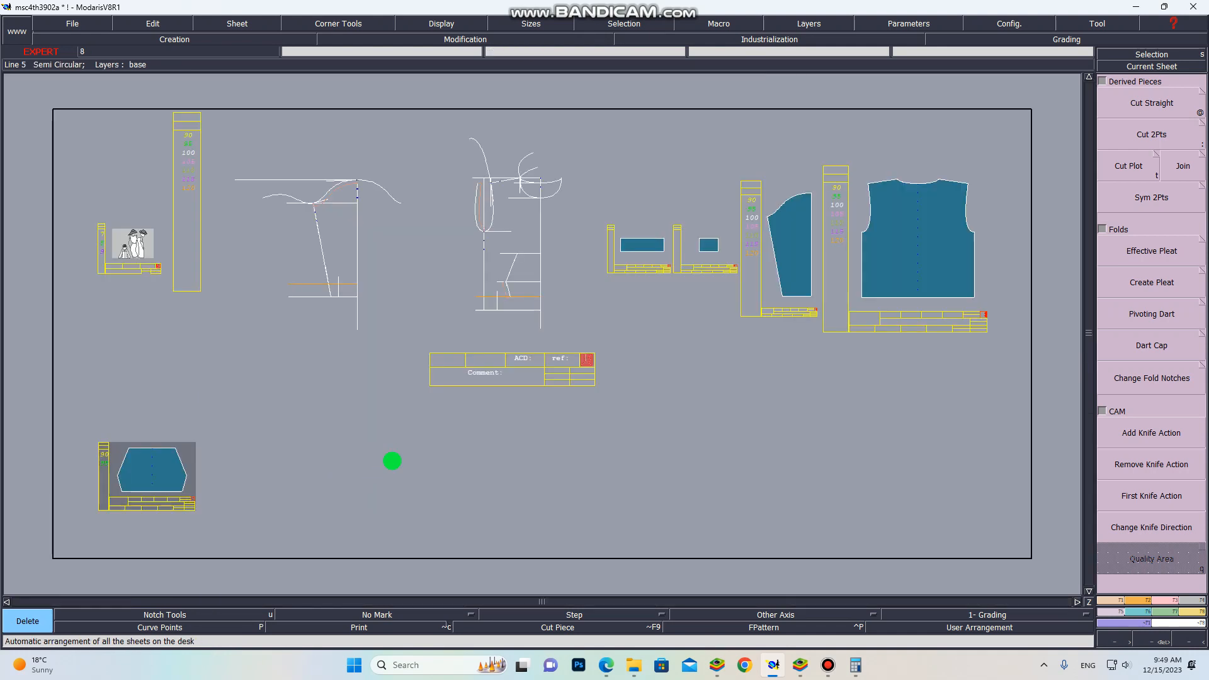
Extract the front body piece from the base pattern with Seam, including the small areas beside the neckline corner, and arrange all the sheets.
key("shift+s")
scroll(521, 185, "up", 6)
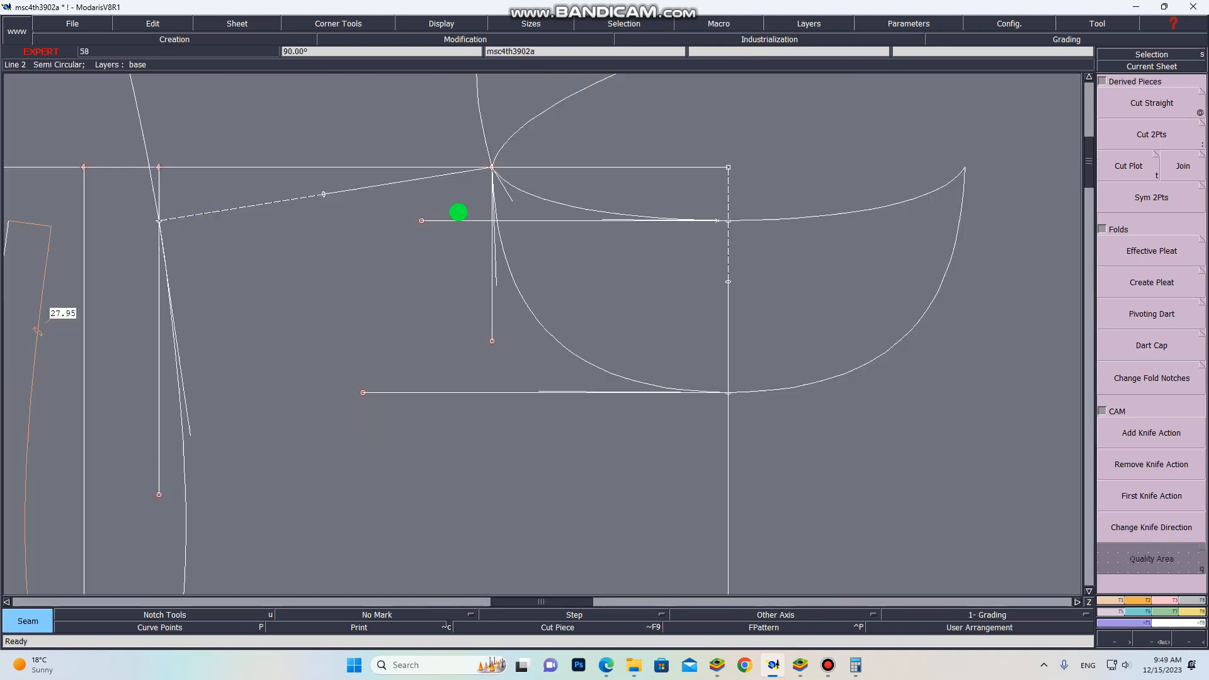
scroll(458, 212, "up", 5)
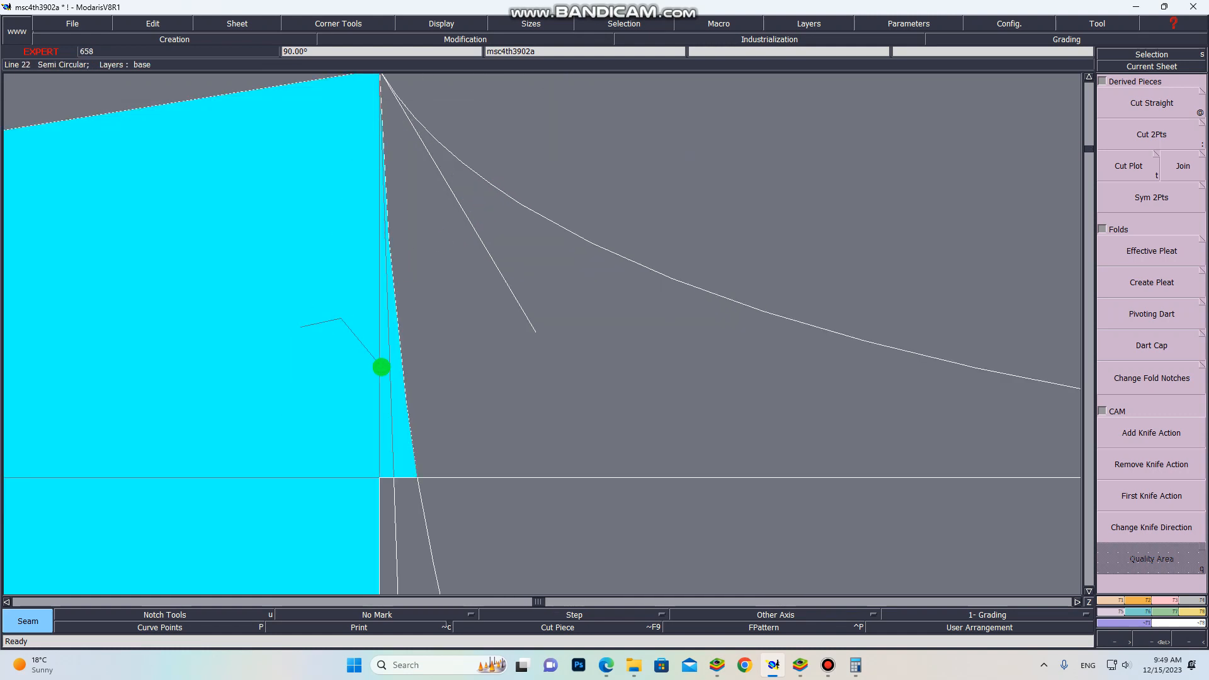
scroll(381, 367, "down", 5)
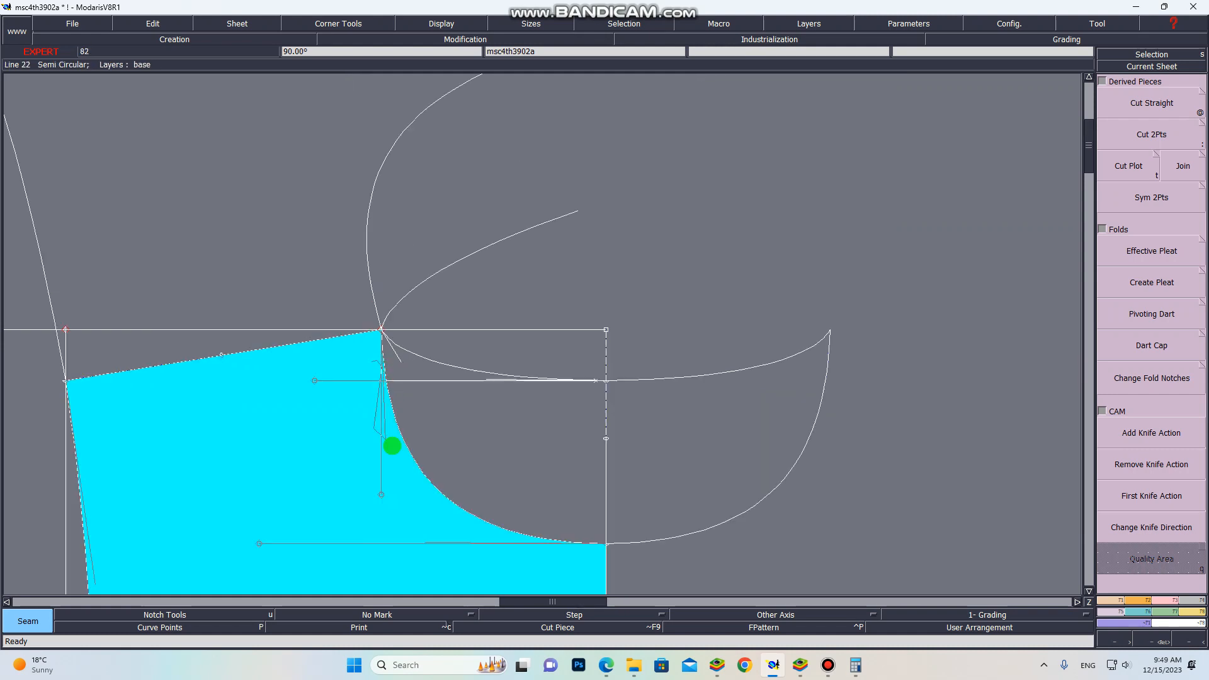
scroll(387, 443, "up", 3)
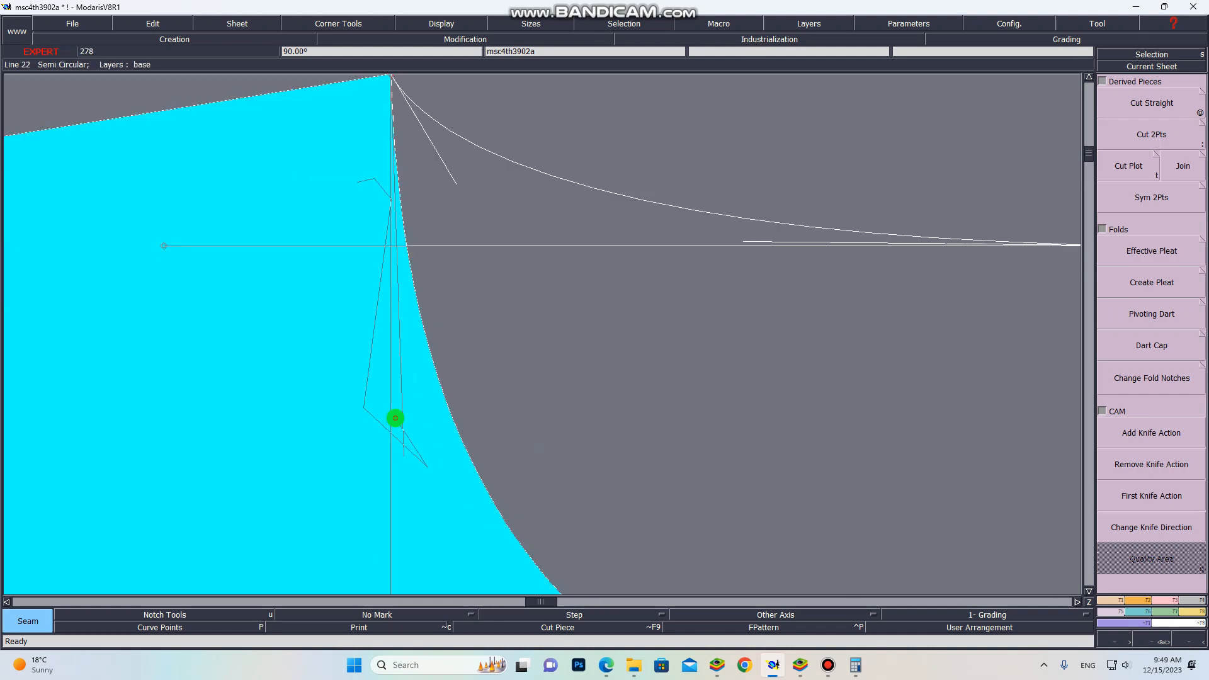
scroll(395, 418, "down", 10)
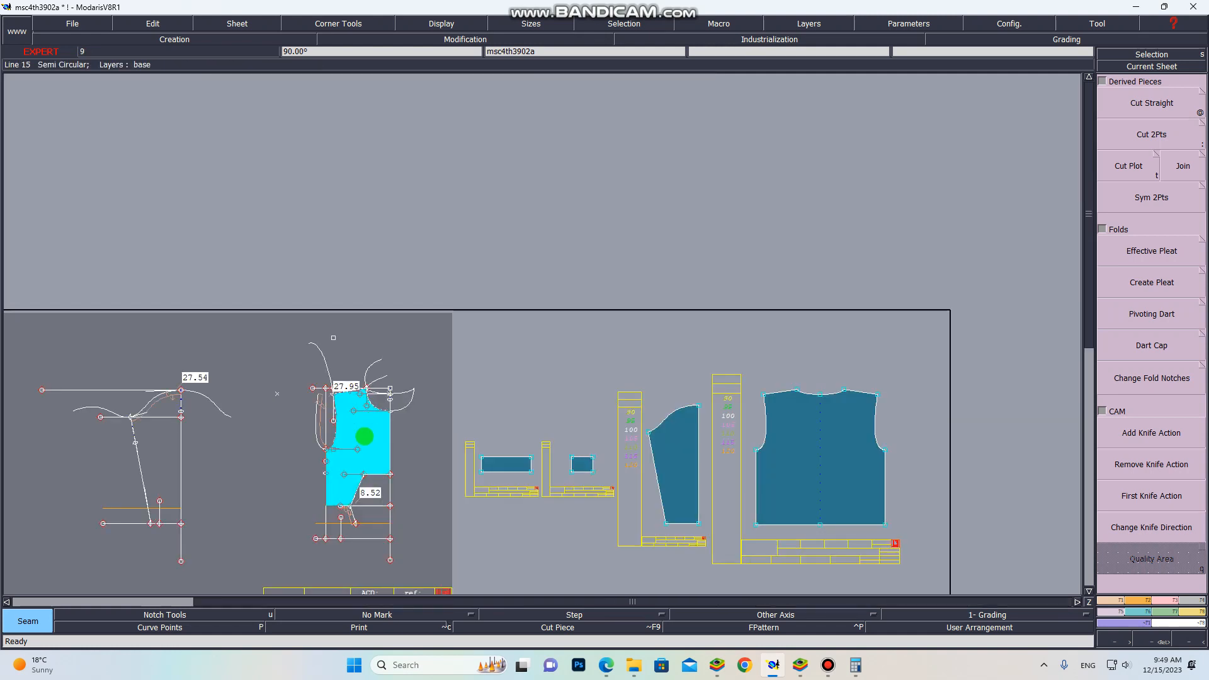
scroll(365, 435, "up", 2)
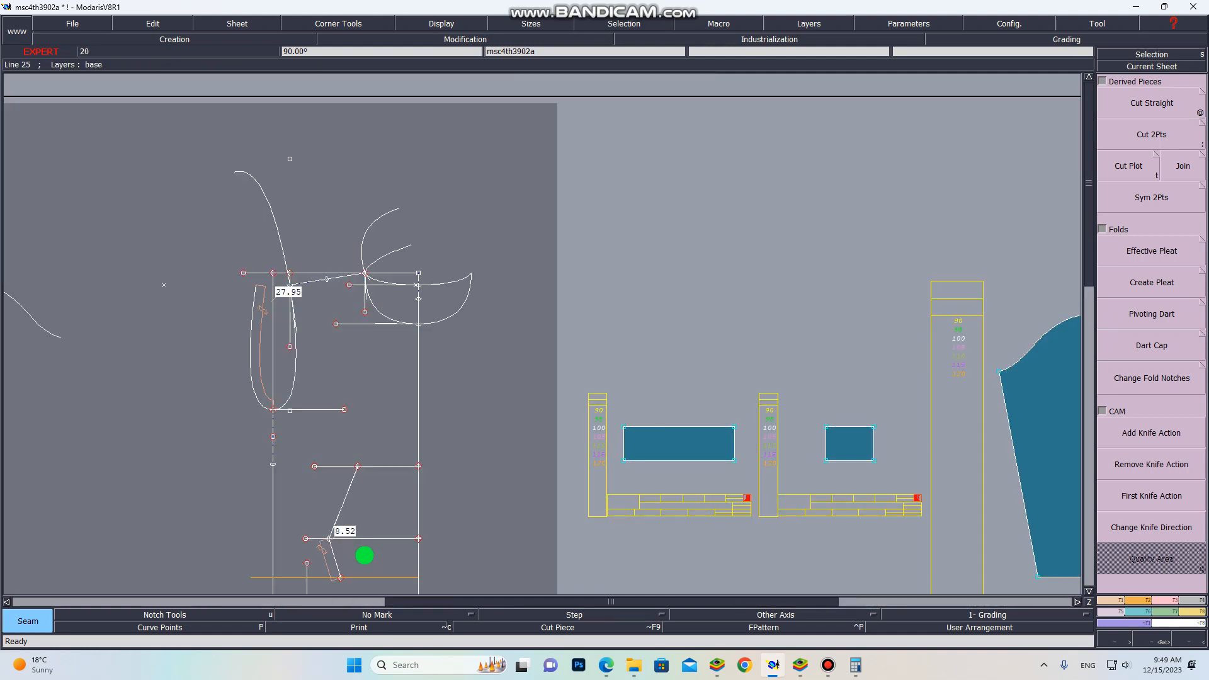
key("j")
Mirror the half front body about its centre line into a full piece with Sym 2Pts, and arrange all the sheets.
scroll(785, 189, "up", 3)
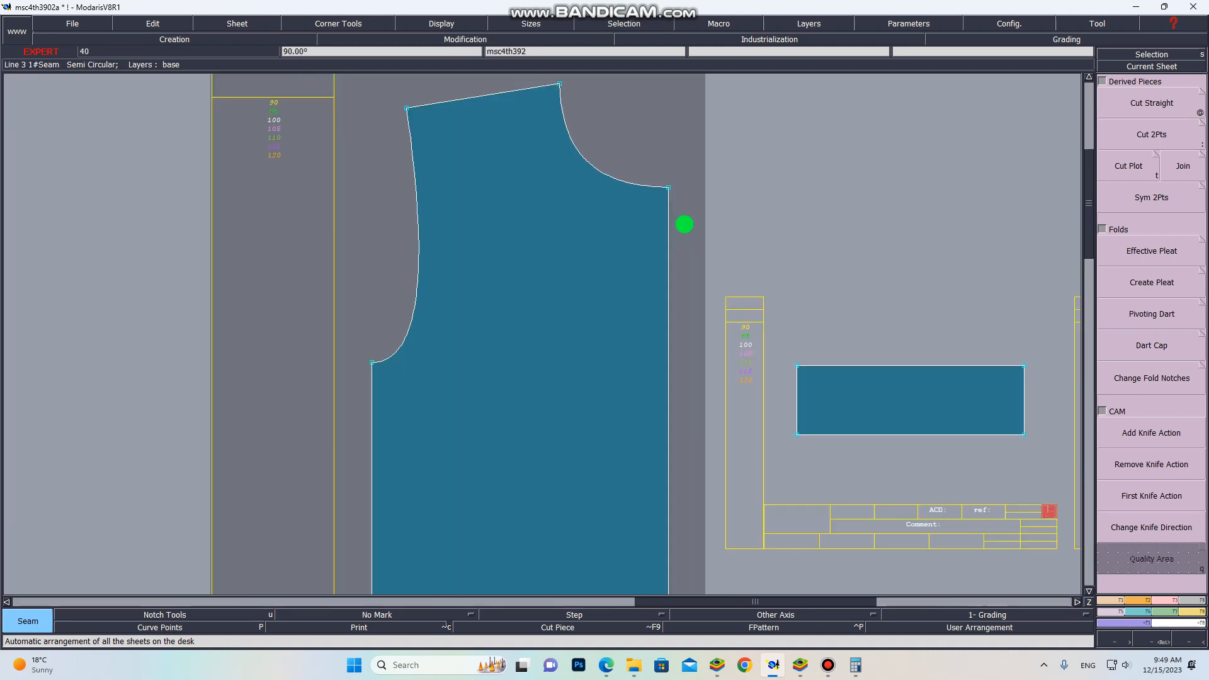
scroll(673, 227, "down", 1)
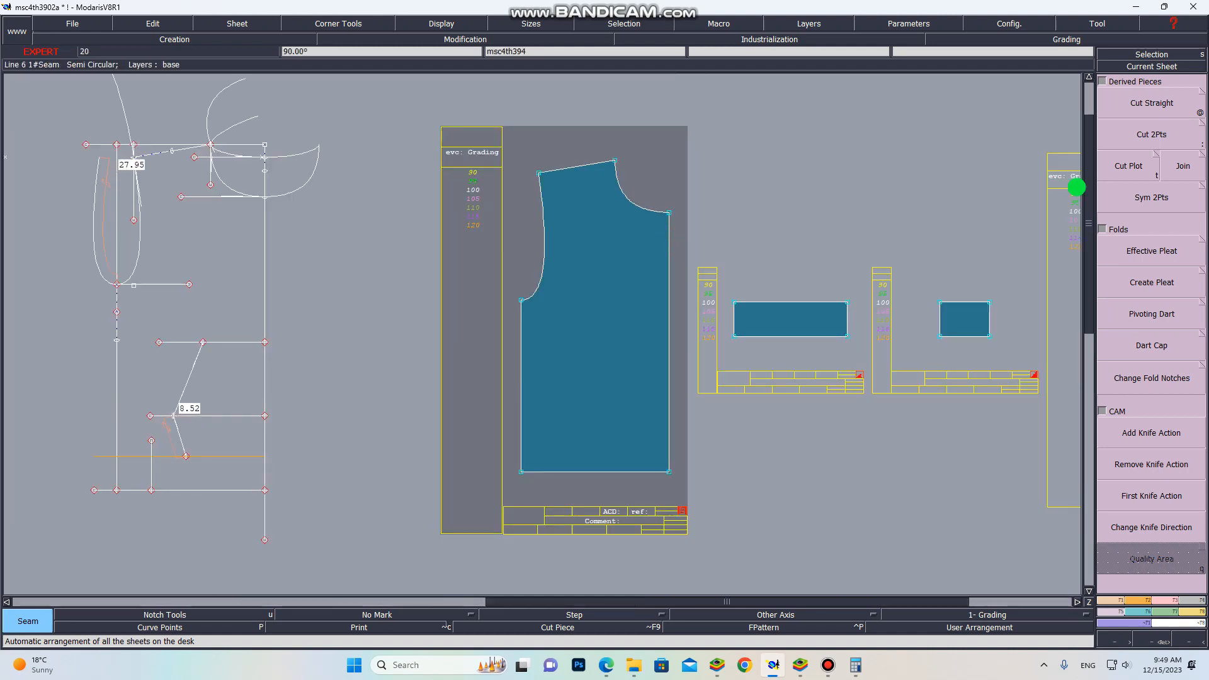
left_click(1112, 195)
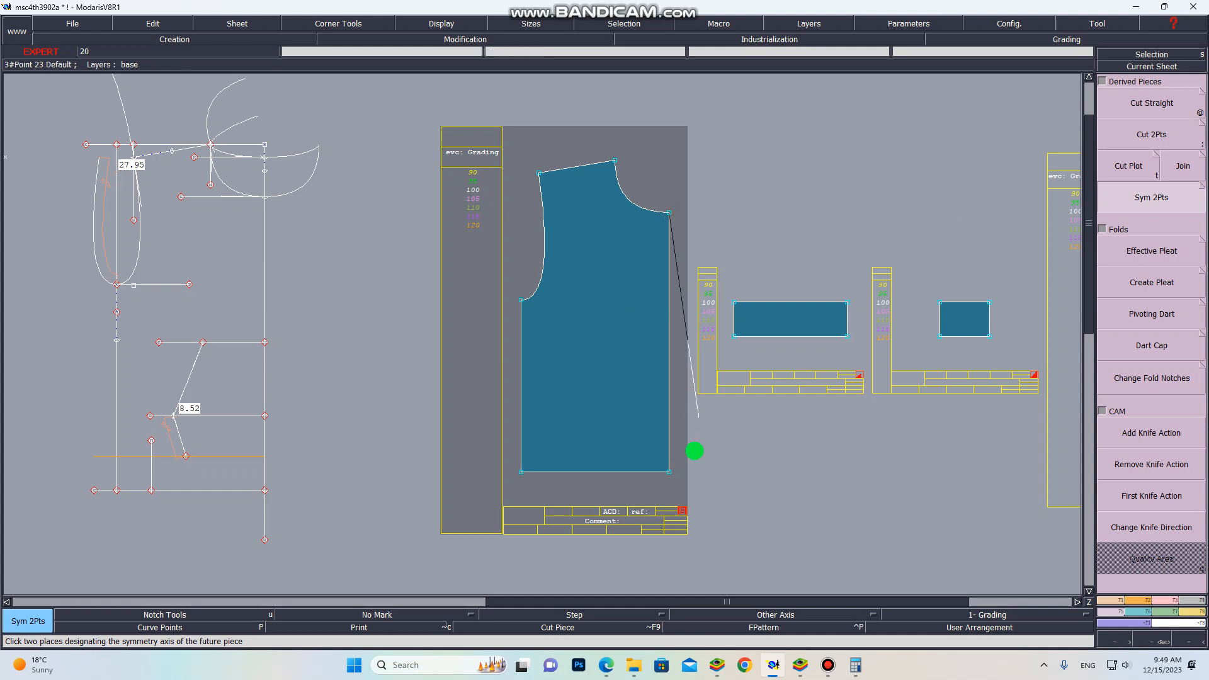
left_click(670, 471)
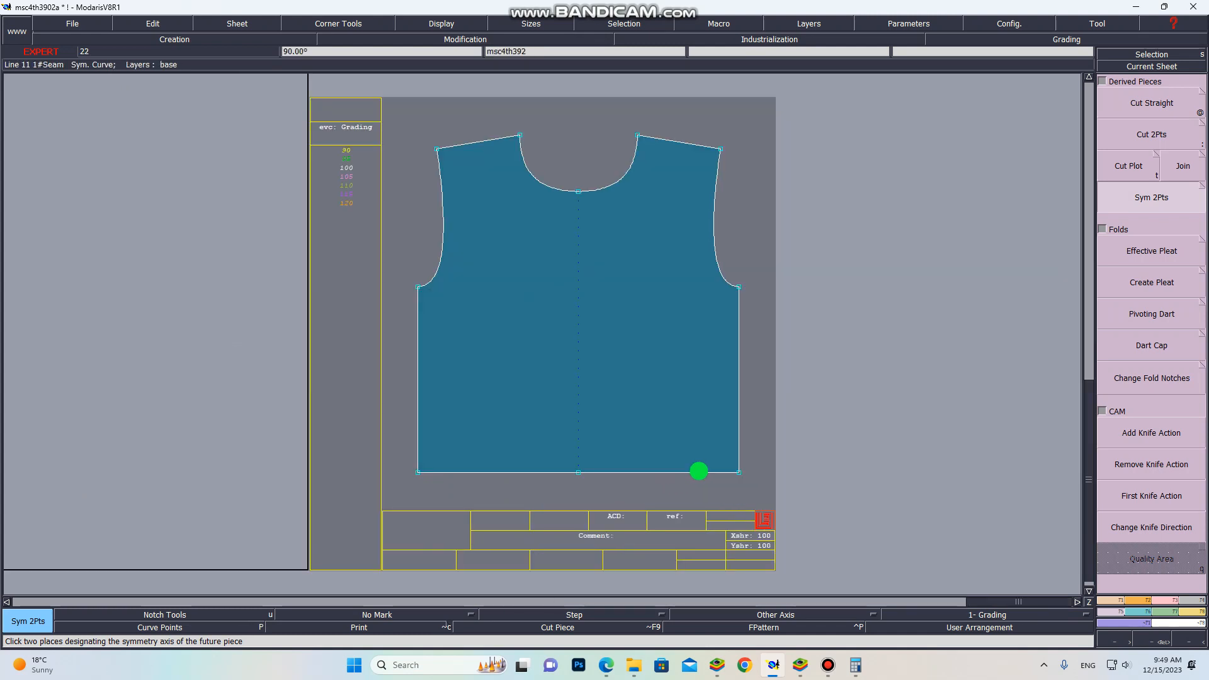
key("8")
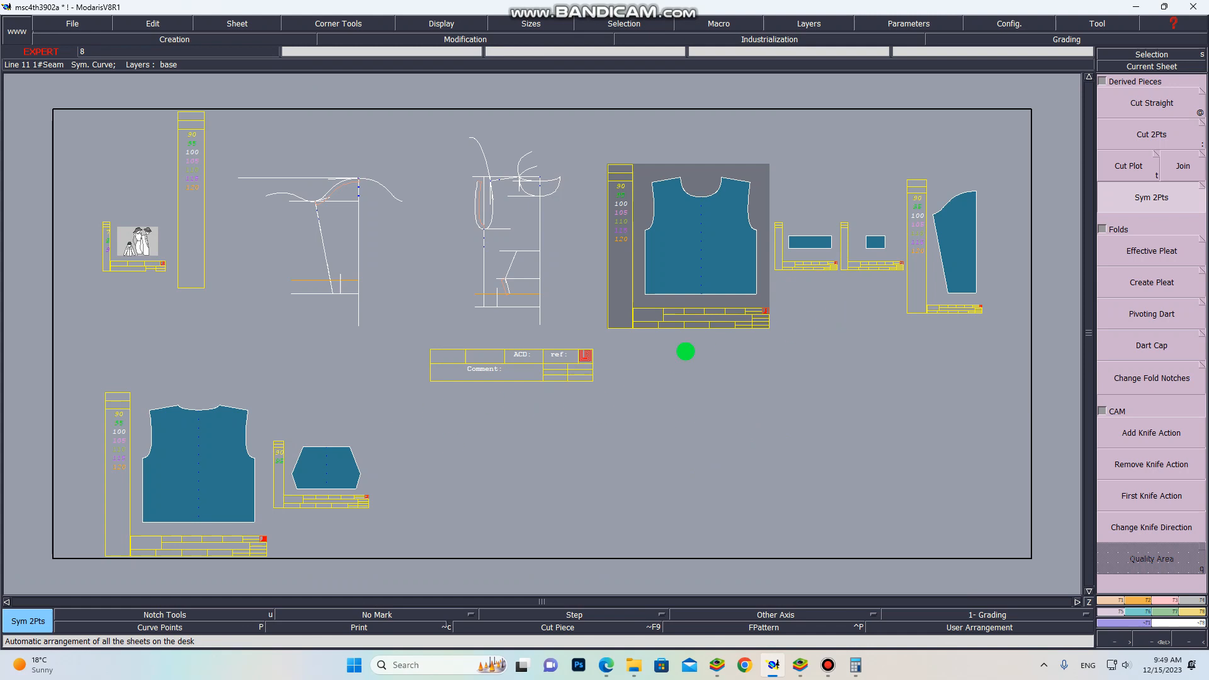
Mirror the half hem rib and the half cuff rib about their centre edges into full rectangles with Sym 2Pts.
scroll(885, 241, "up", 5)
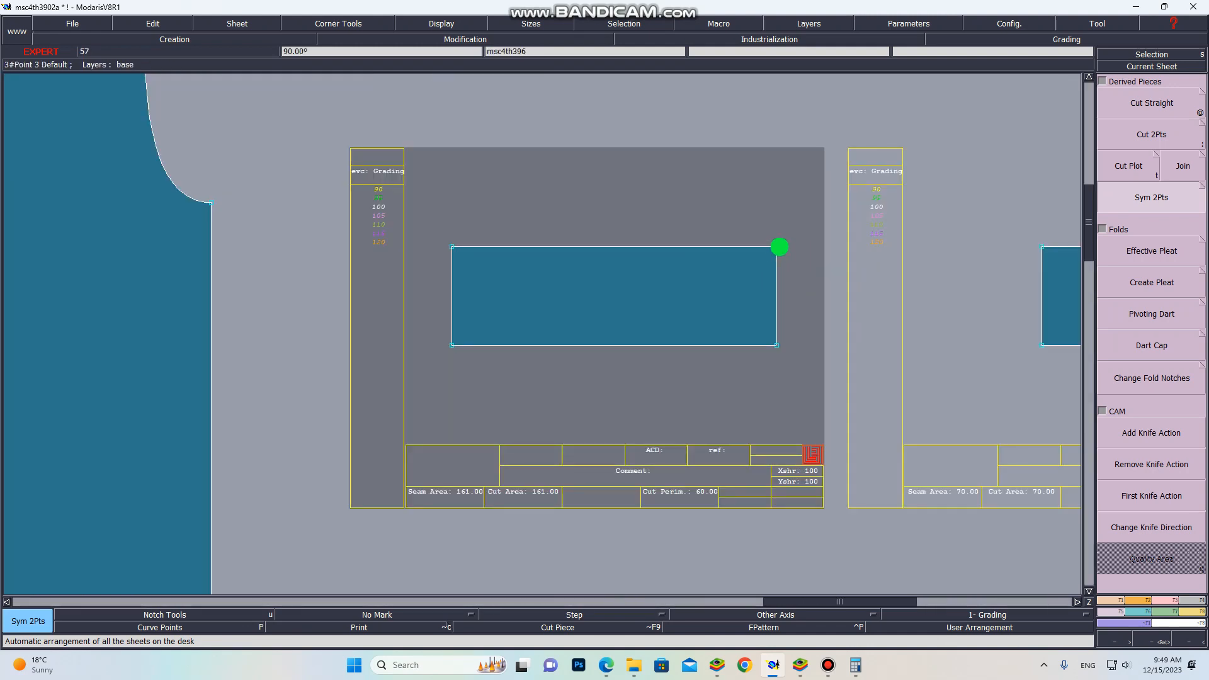
left_click(778, 344)
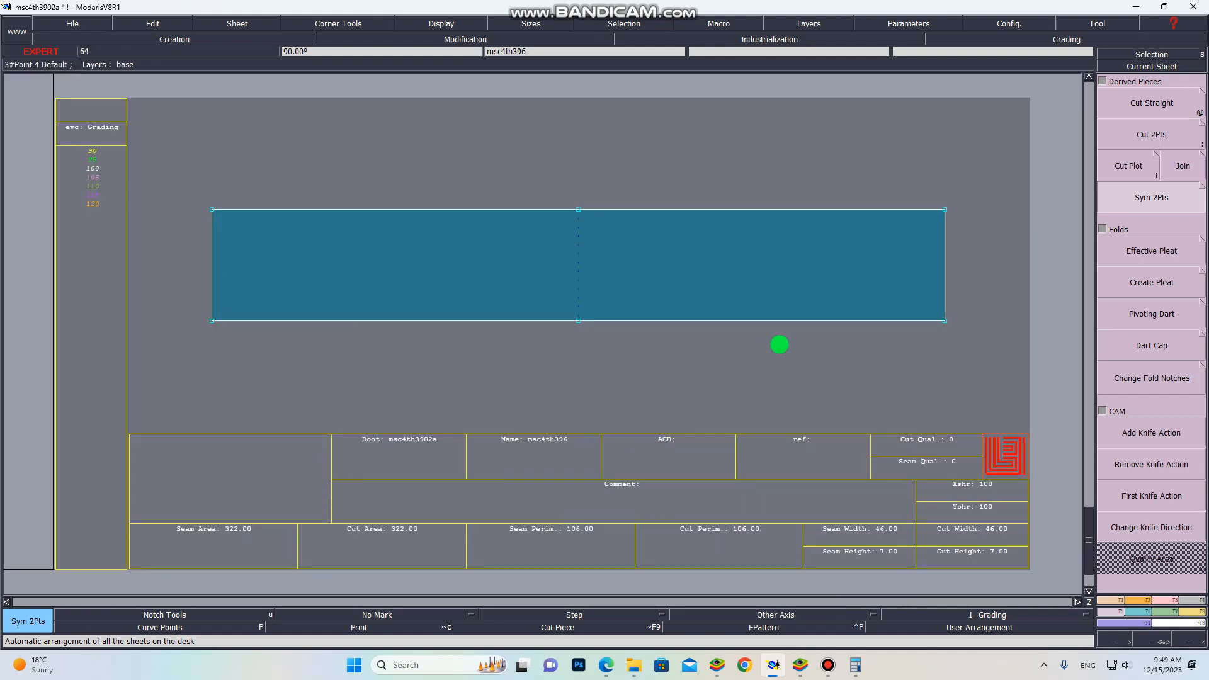
key("j")
scroll(895, 251, "up", 7)
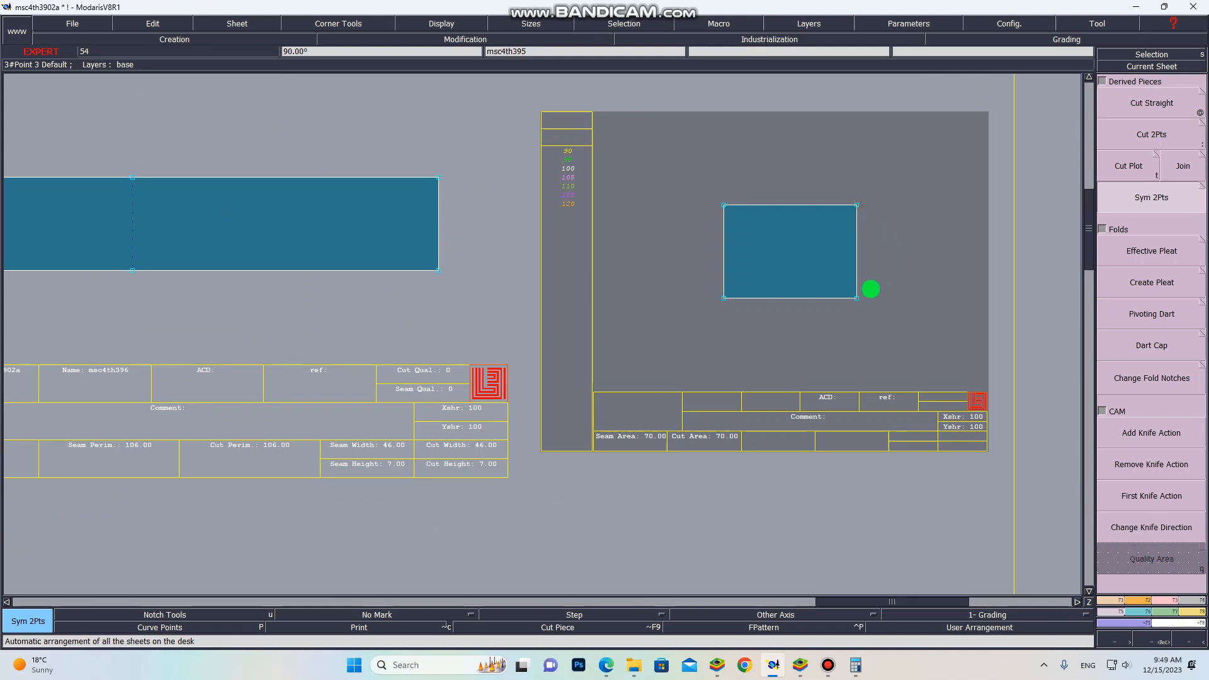
left_click(856, 299)
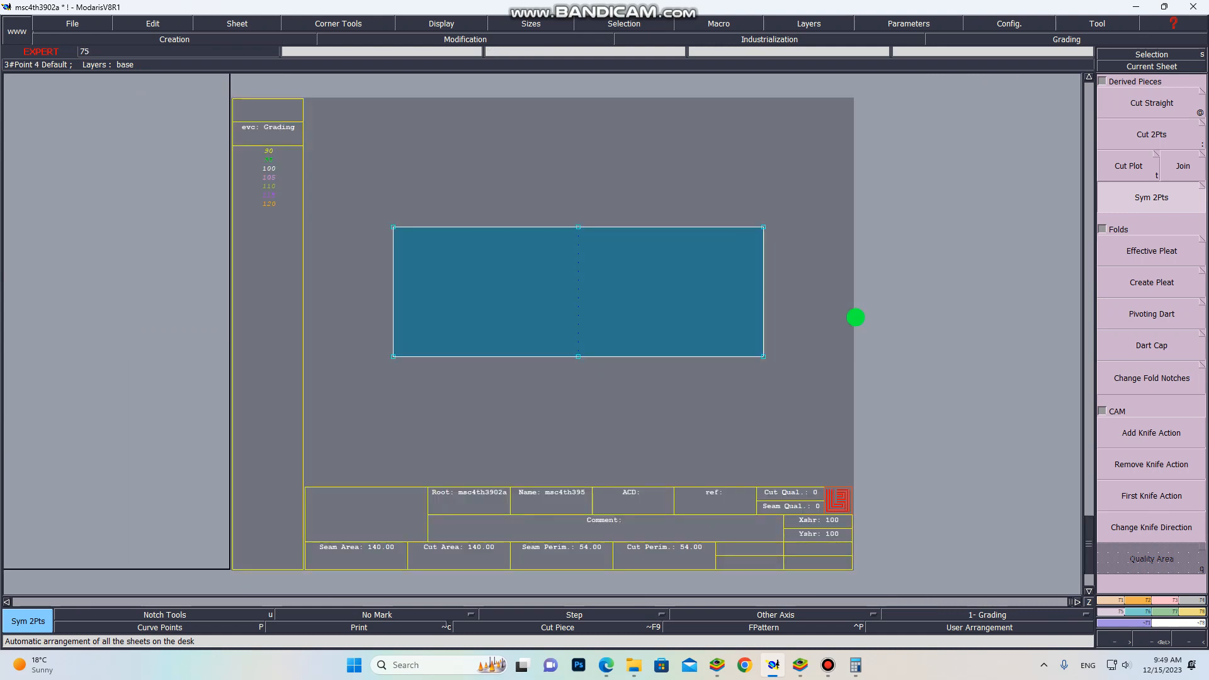
scroll(855, 318, "down", 7)
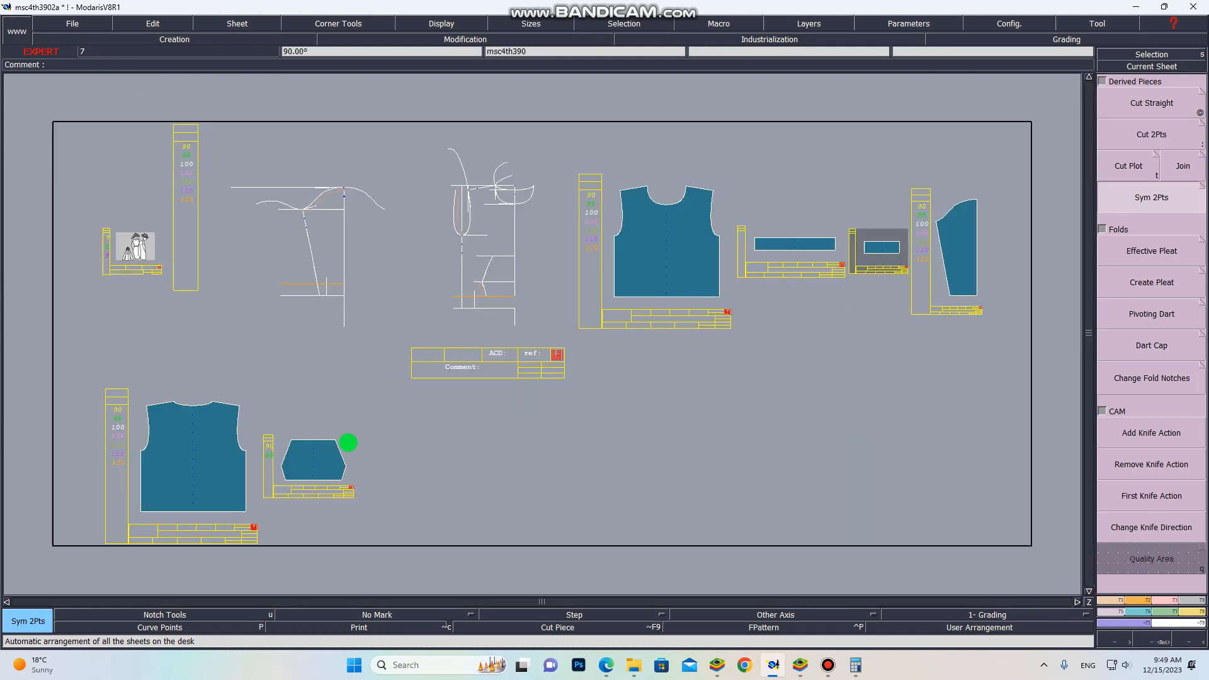
Mirror the half sleeve about its straight centre edge into a full piece with Sym 2Pts, and arrange all the sheets.
scroll(895, 247, "up", 6)
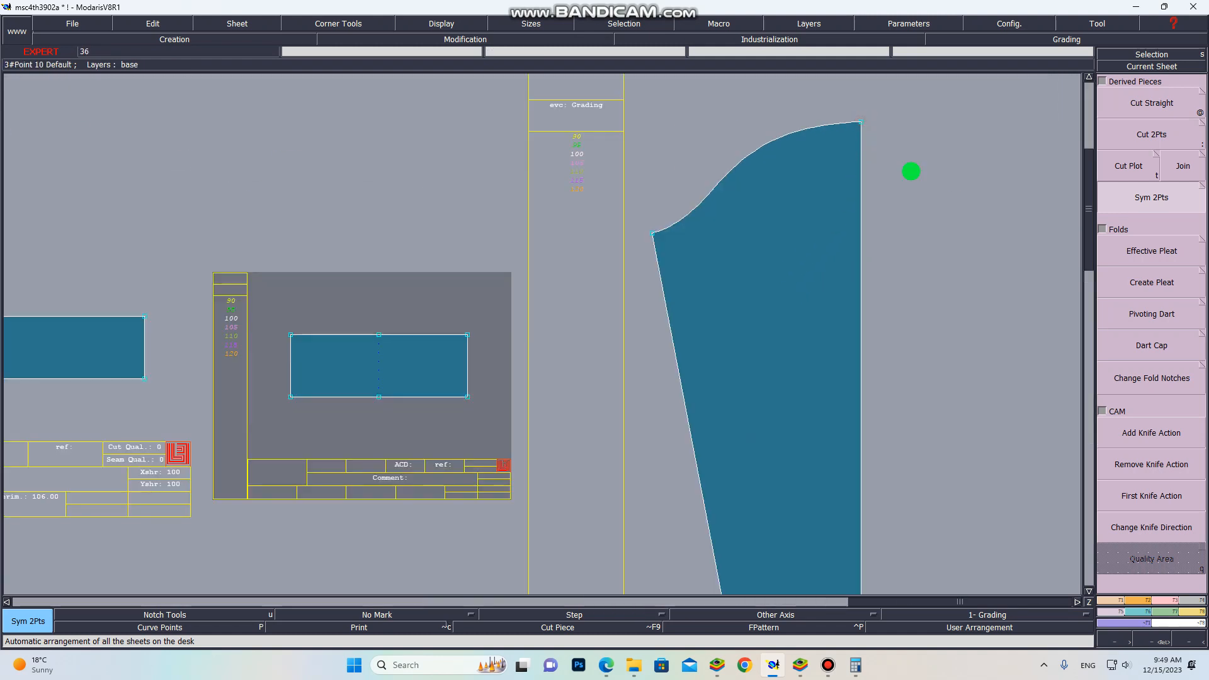
scroll(908, 180, "down", 3)
left_click(882, 401)
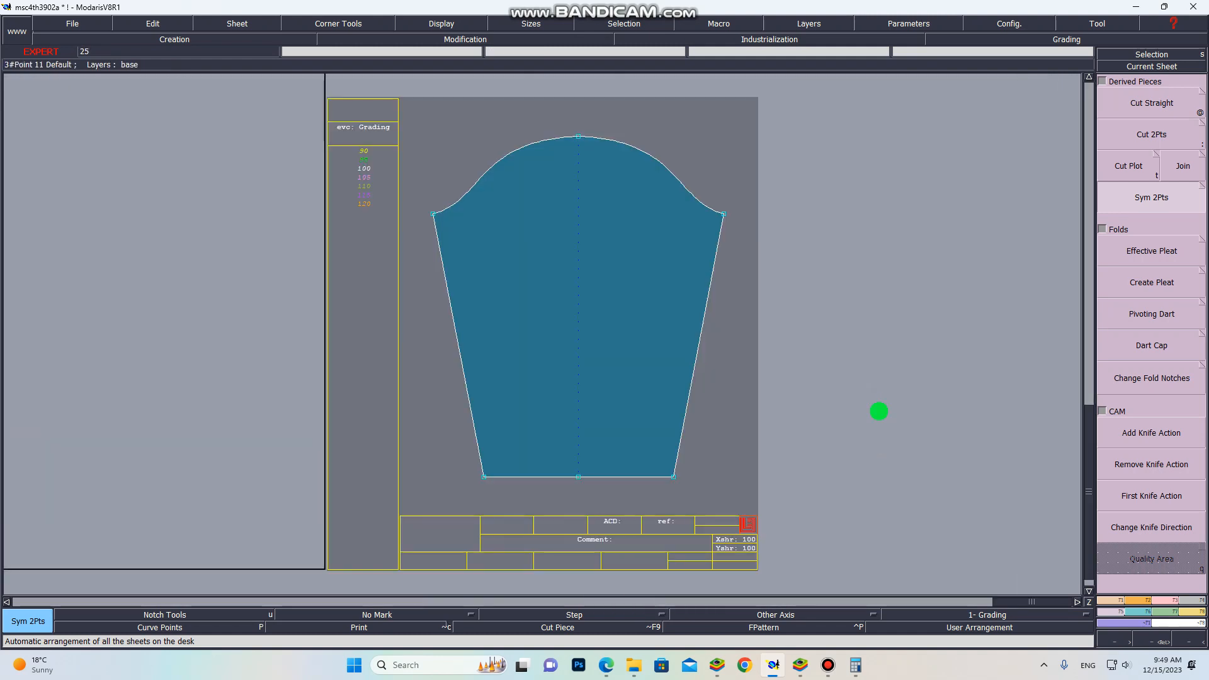
key("j")
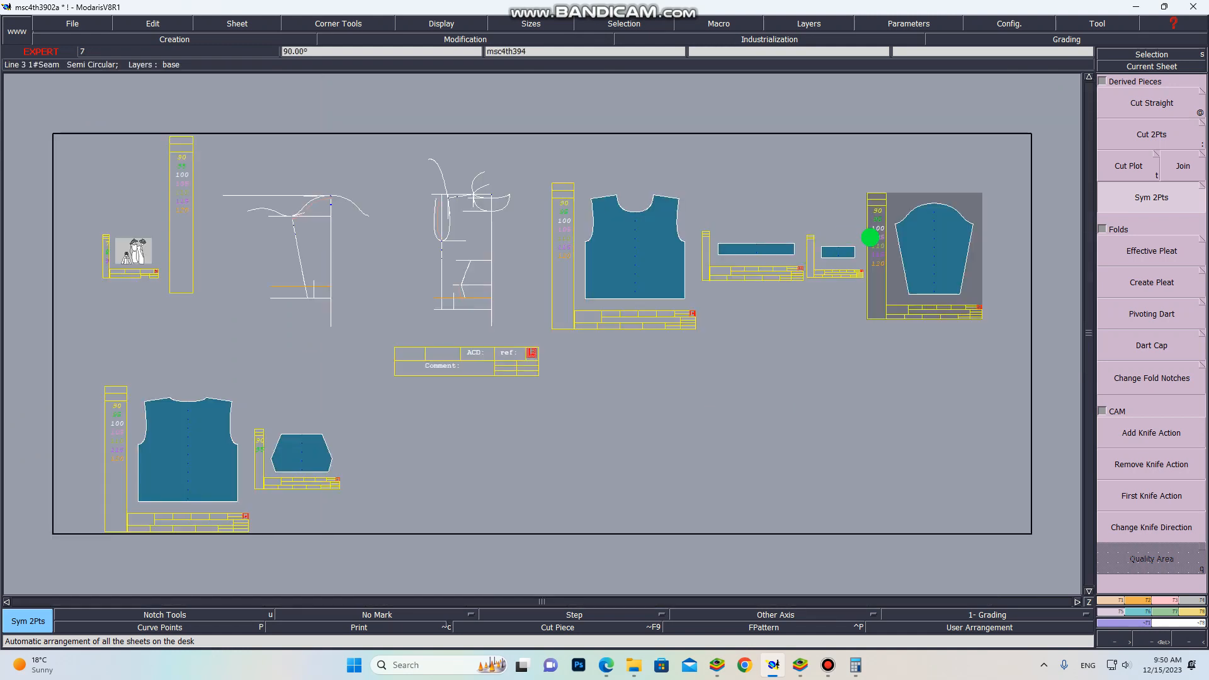
Marry the cuff rib onto the sleeve by matching the rib's upper centre point to the sleeve hem's centre point.
scroll(870, 237, "up", 1)
scroll(845, 243, "up", 1)
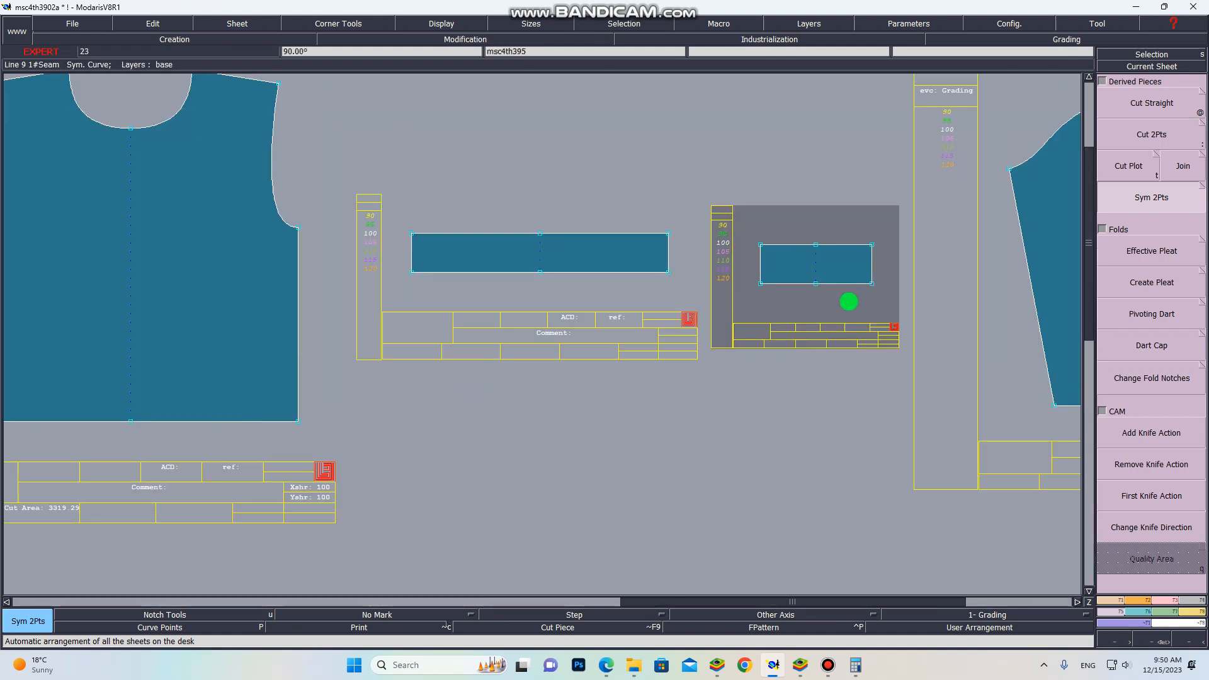
key("m")
scroll(870, 218, "up", 3)
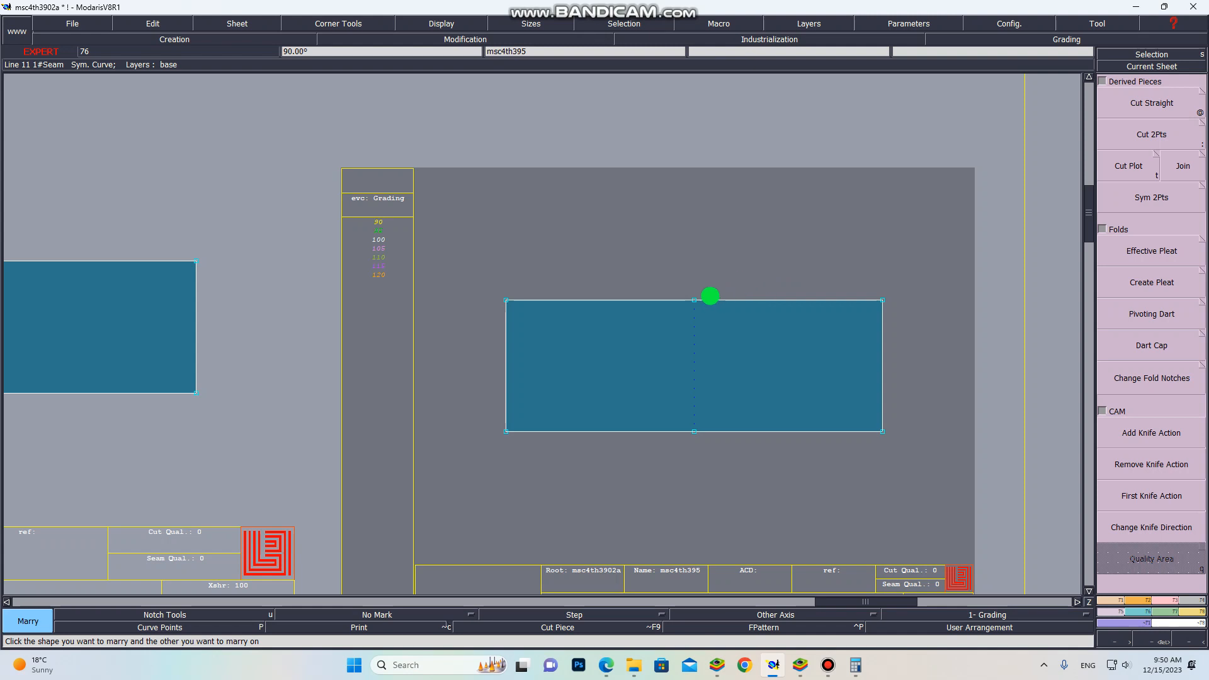
left_click(694, 301)
scroll(781, 321, "down", 5)
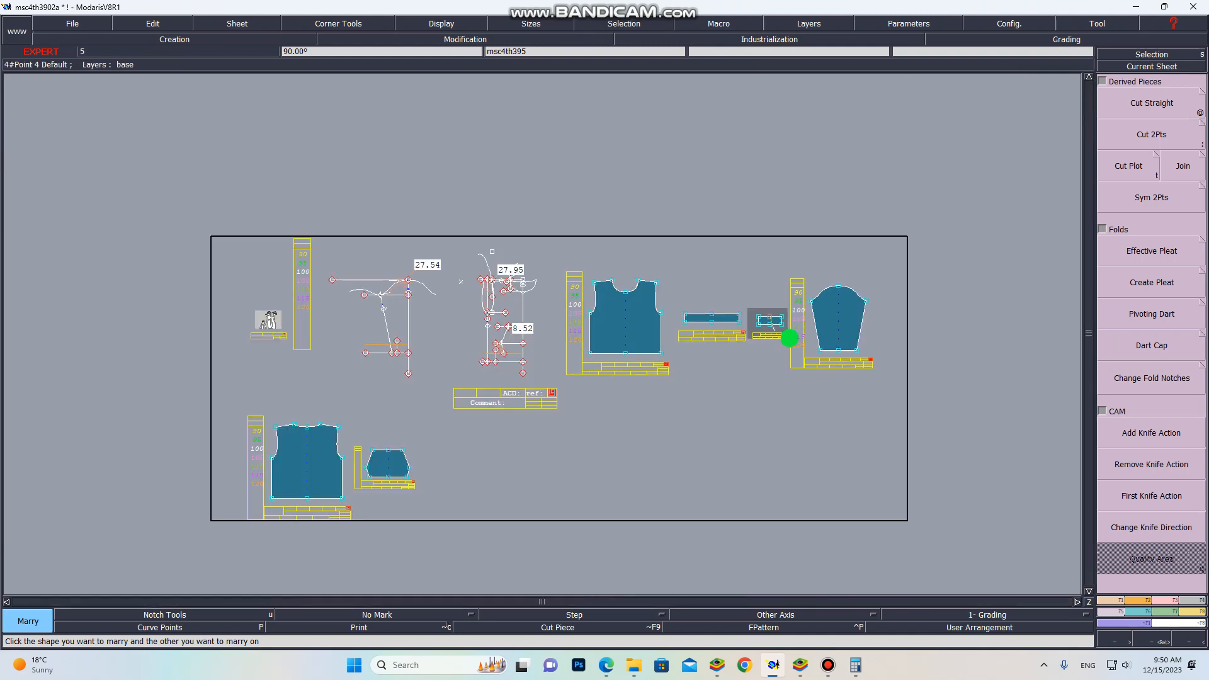
scroll(847, 356, "up", 2)
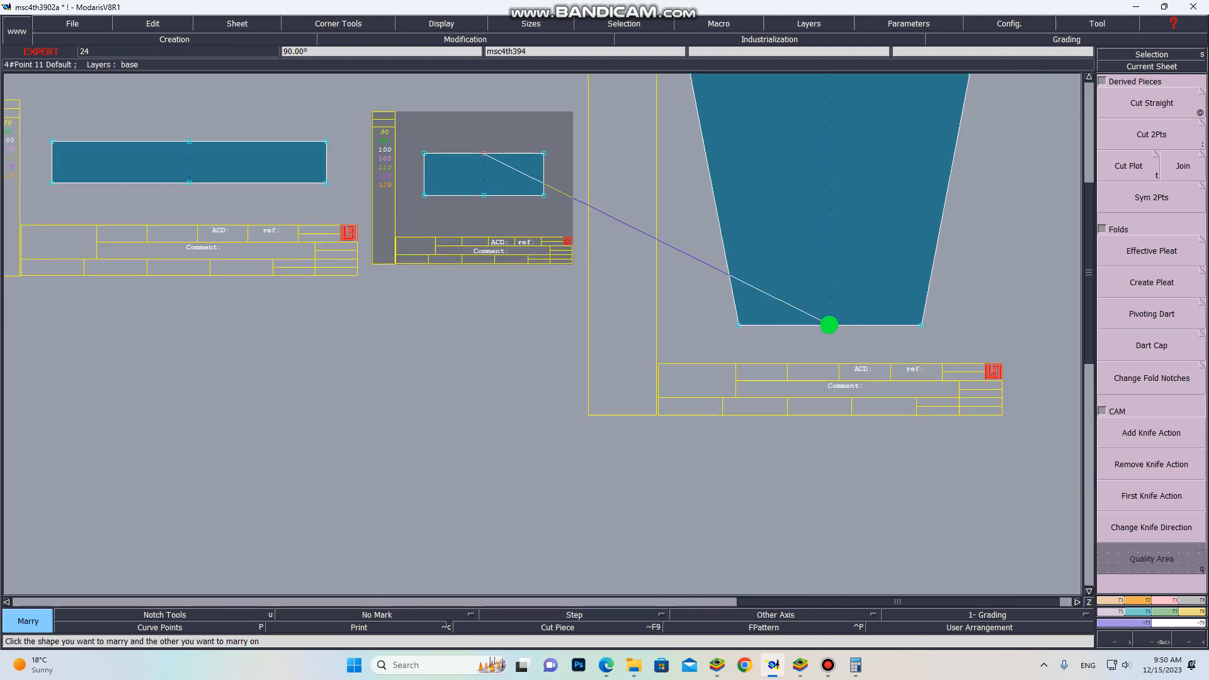
left_click(830, 325)
scroll(843, 322, "up", 2)
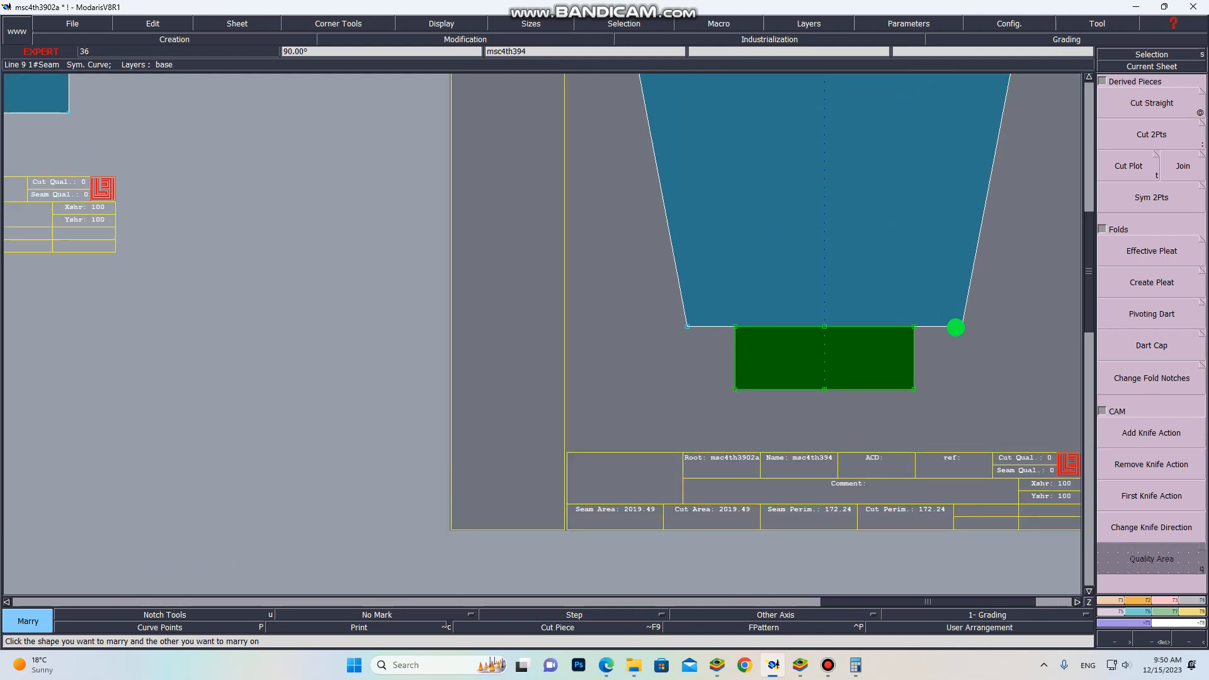
Marry the hem rib's upper centre point onto the centre of the front body's bottom edge.
scroll(852, 333, "down", 3)
scroll(853, 334, "down", 4)
scroll(629, 305, "up", 4)
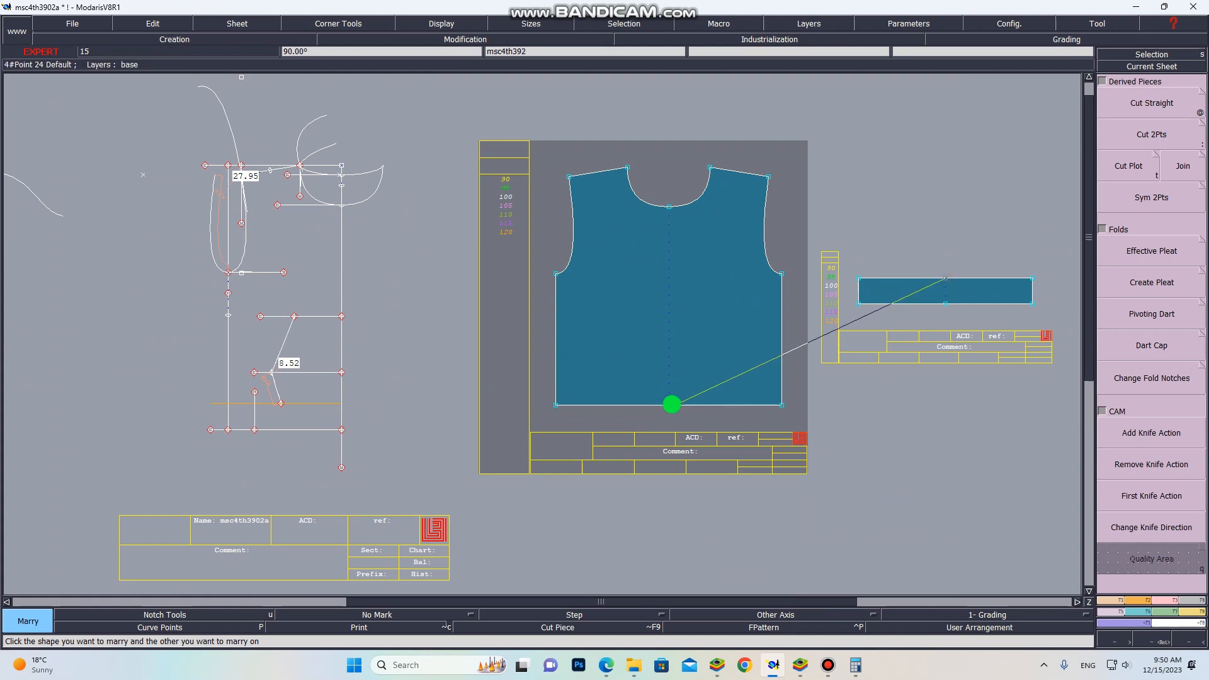
left_click(670, 404)
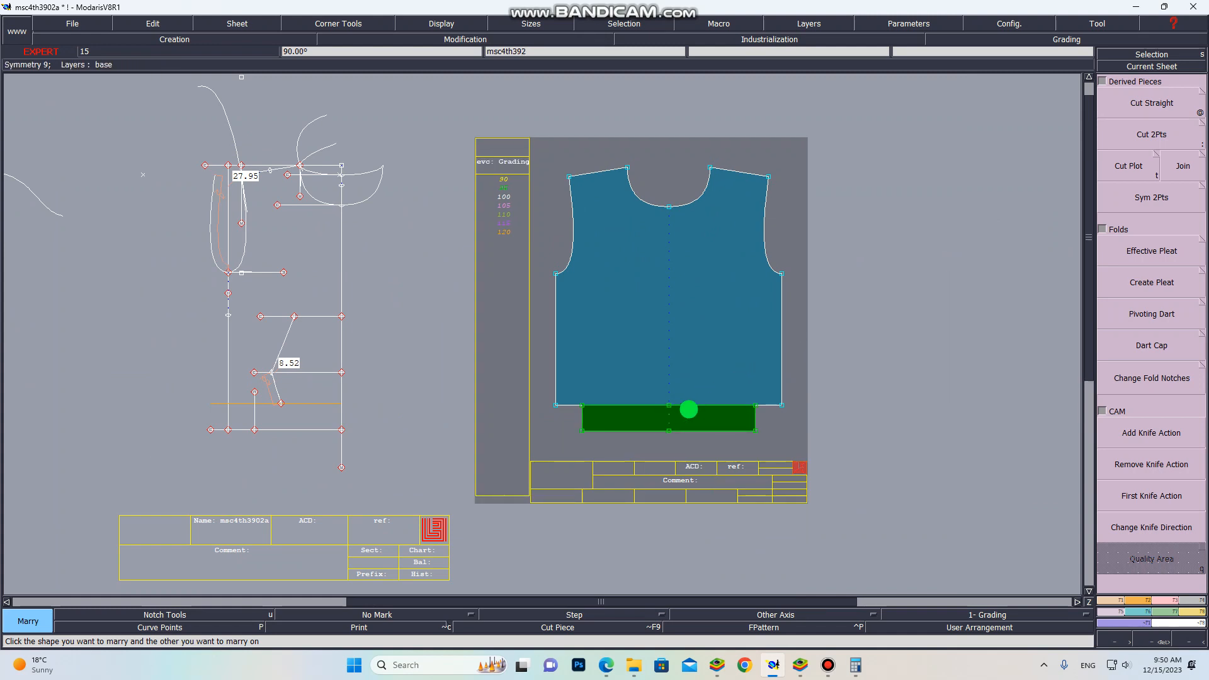
scroll(731, 409, "down", 2)
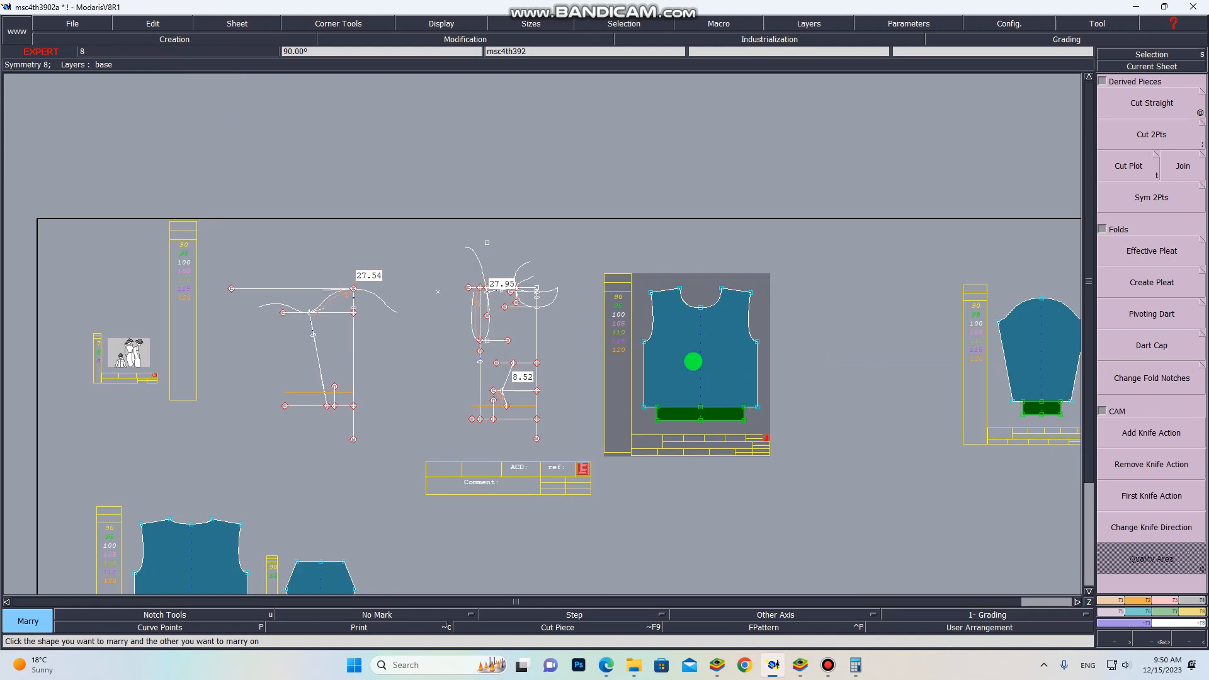
Marry the front body onto the back body at the outer shoulder point and check how the two pieces overlap.
scroll(527, 438, "up", 1)
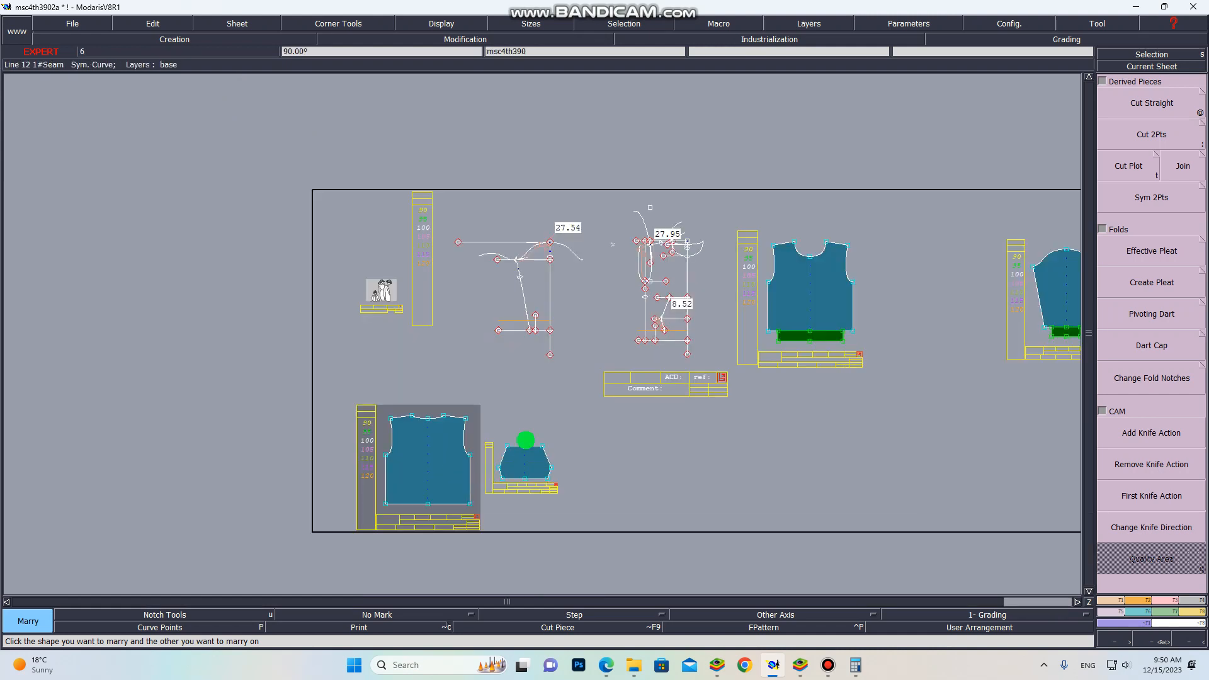
left_click(773, 246)
scroll(403, 448, "up", 3)
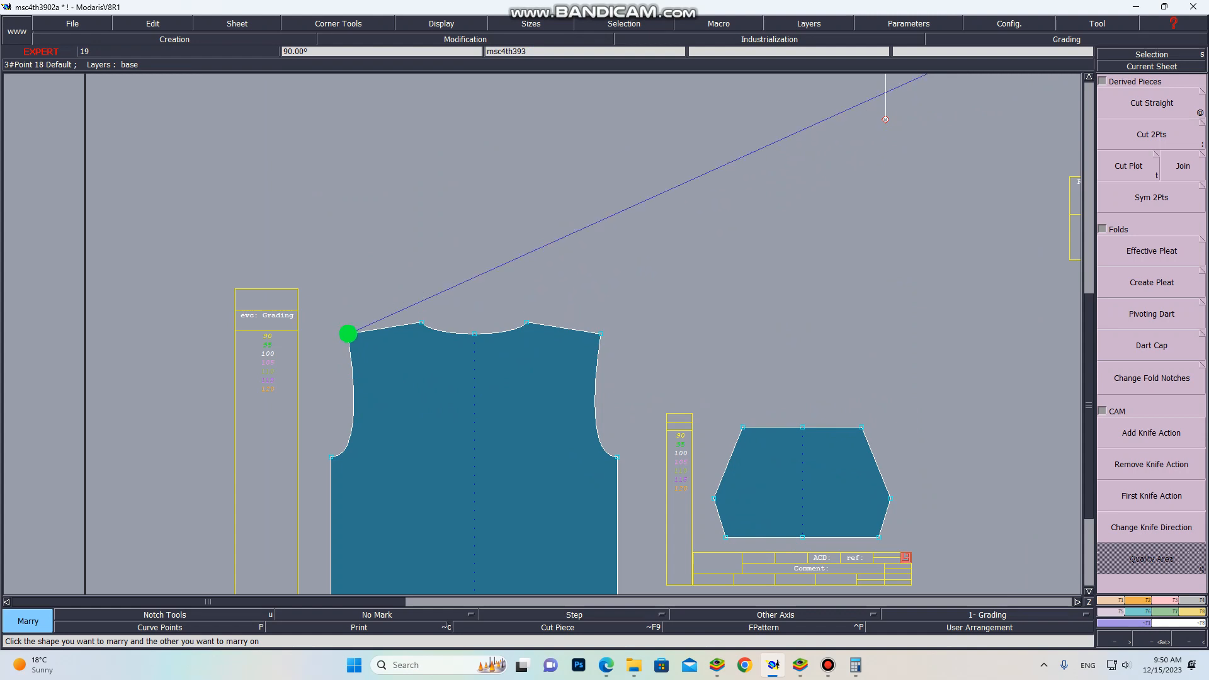
left_click(347, 334)
scroll(385, 324, "down", 3)
scroll(432, 350, "up", 3)
scroll(419, 364, "down", 3)
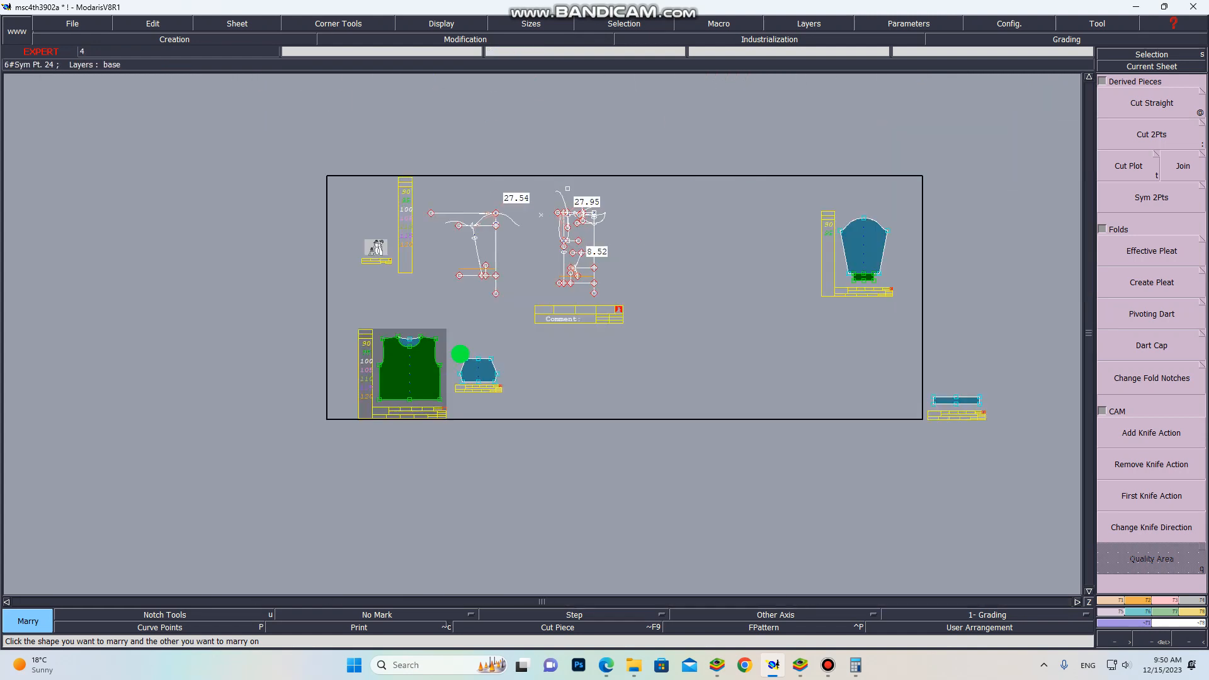
scroll(403, 396, "up", 1)
scroll(409, 387, "up", 1)
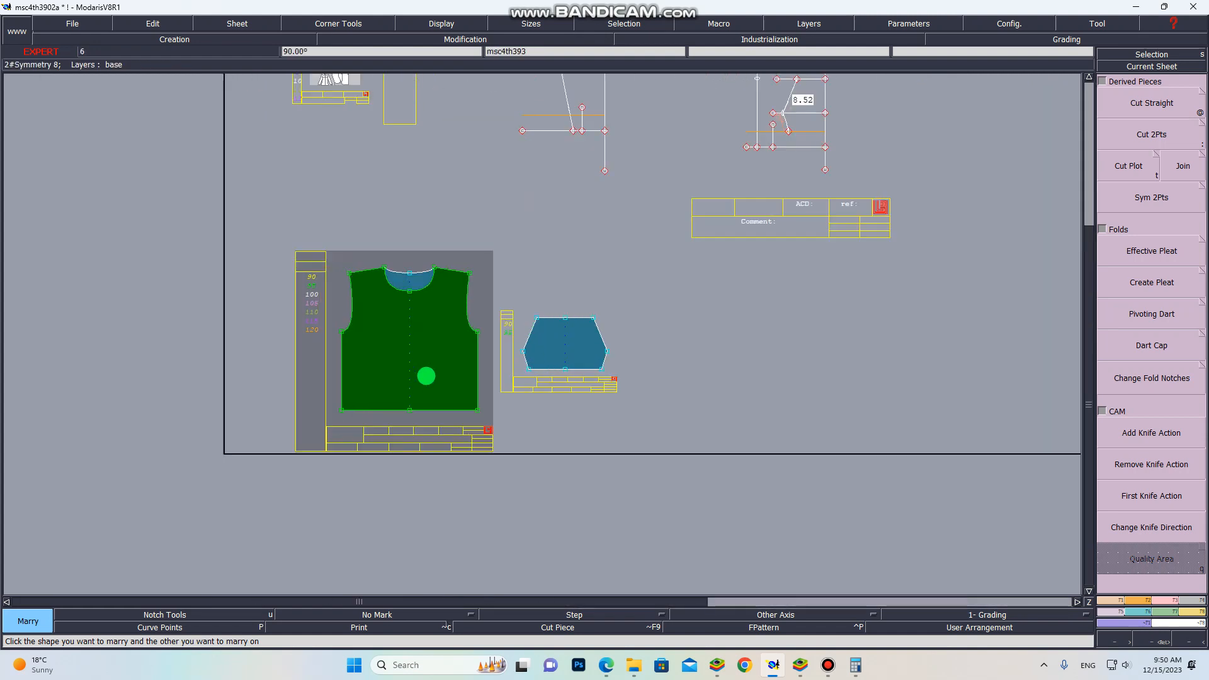
scroll(441, 365, "down", 2)
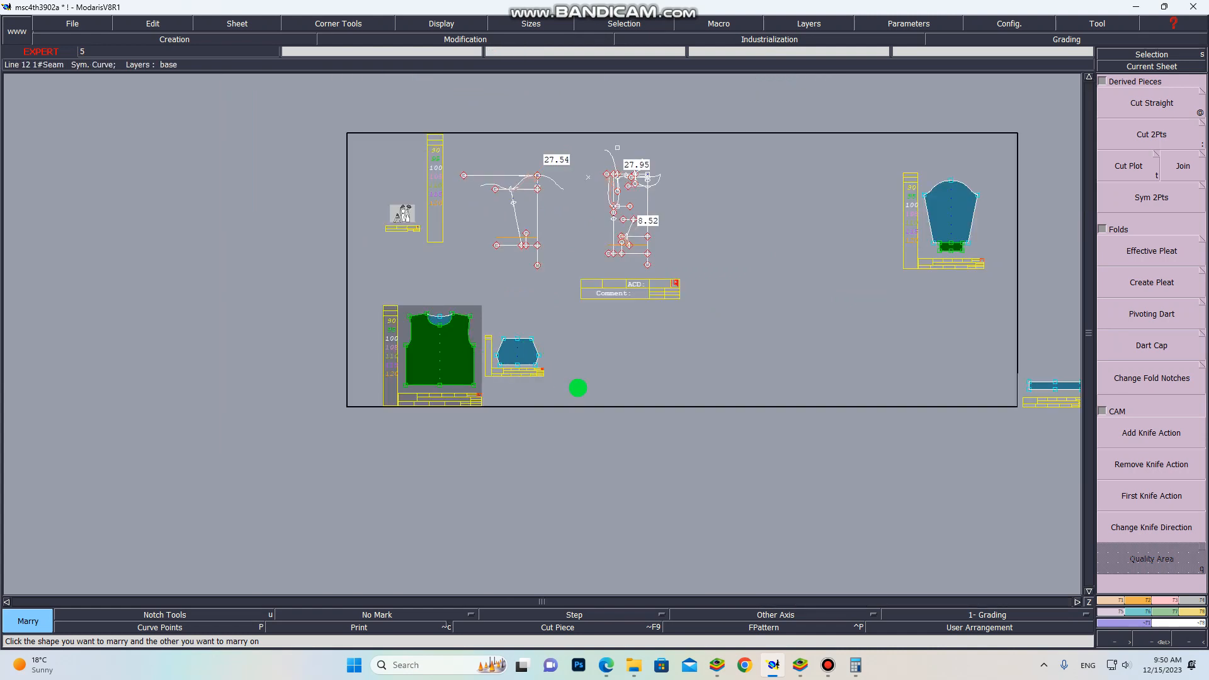
Arrange all the sheets and marry the hem rib onto the bottom centre point of the stacked body pieces.
key("8")
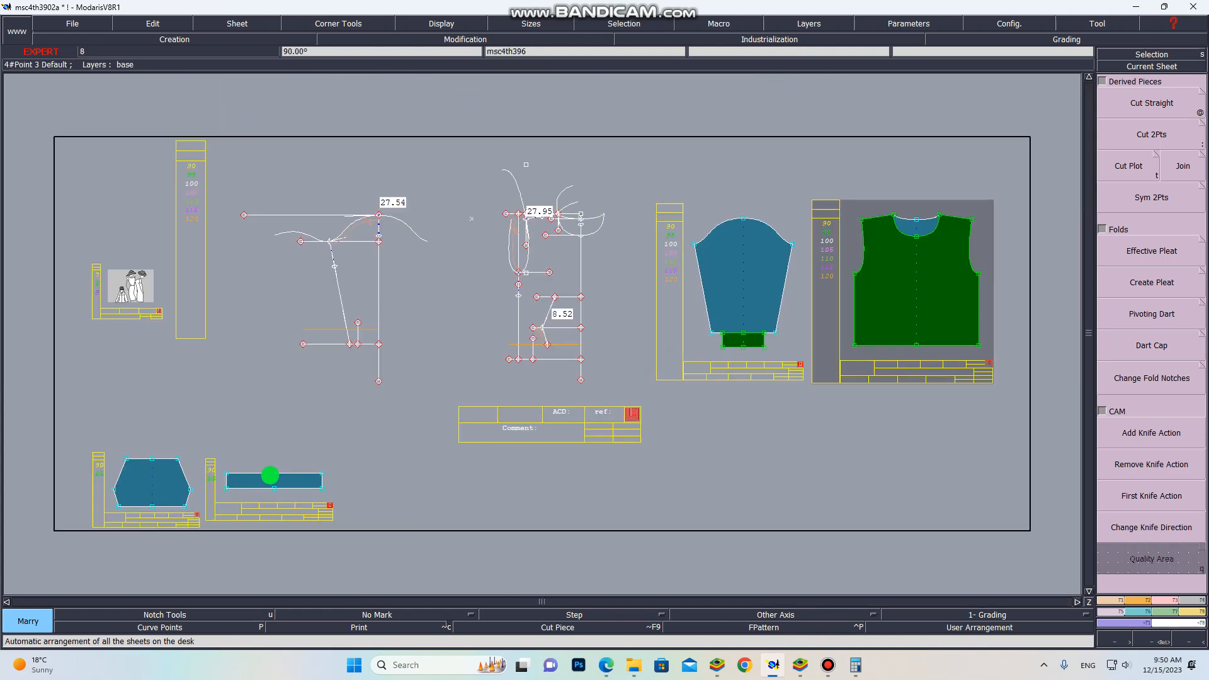
left_click(274, 473)
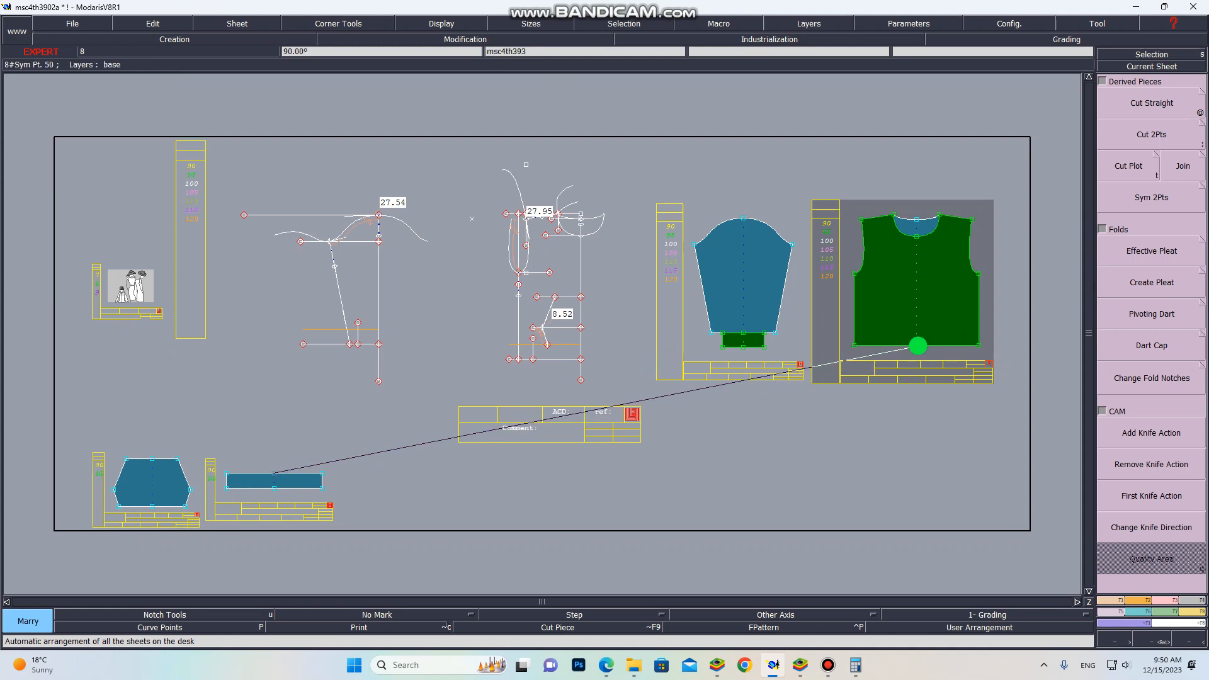
left_click(918, 345)
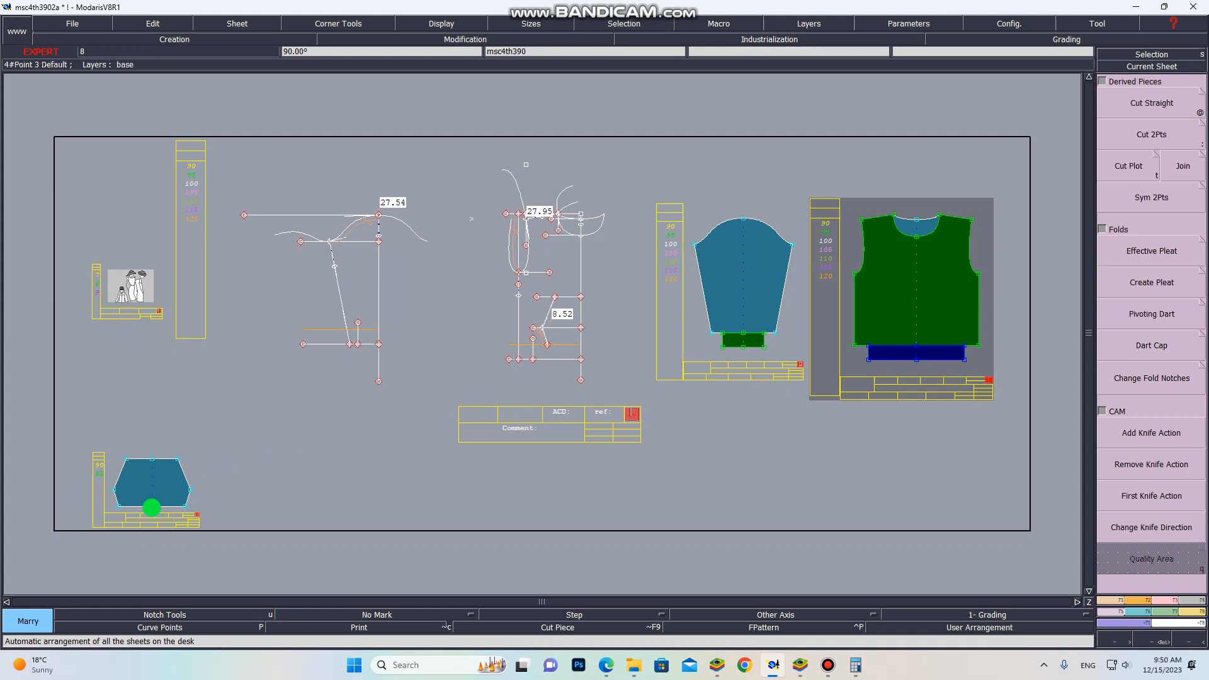
Marry the pocket's bottom centre point onto the centre of the body's bottom edge and rearrange all the sheets.
left_click(151, 506)
scroll(966, 340, "up", 3)
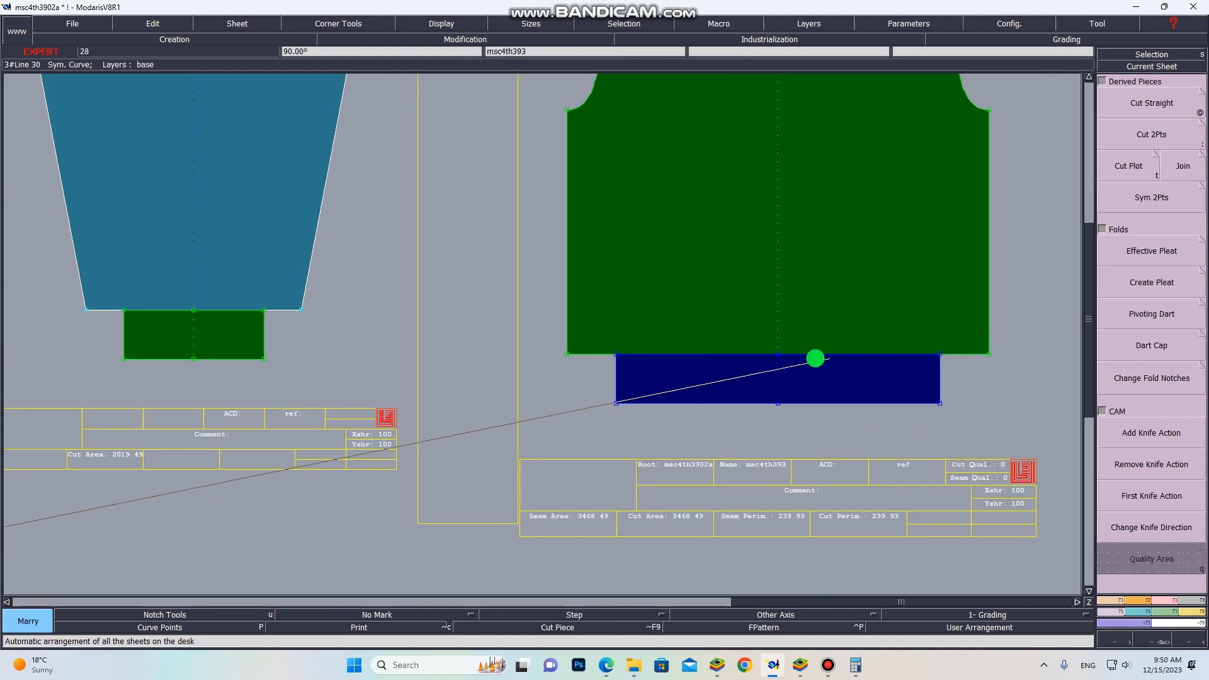
left_click(777, 352)
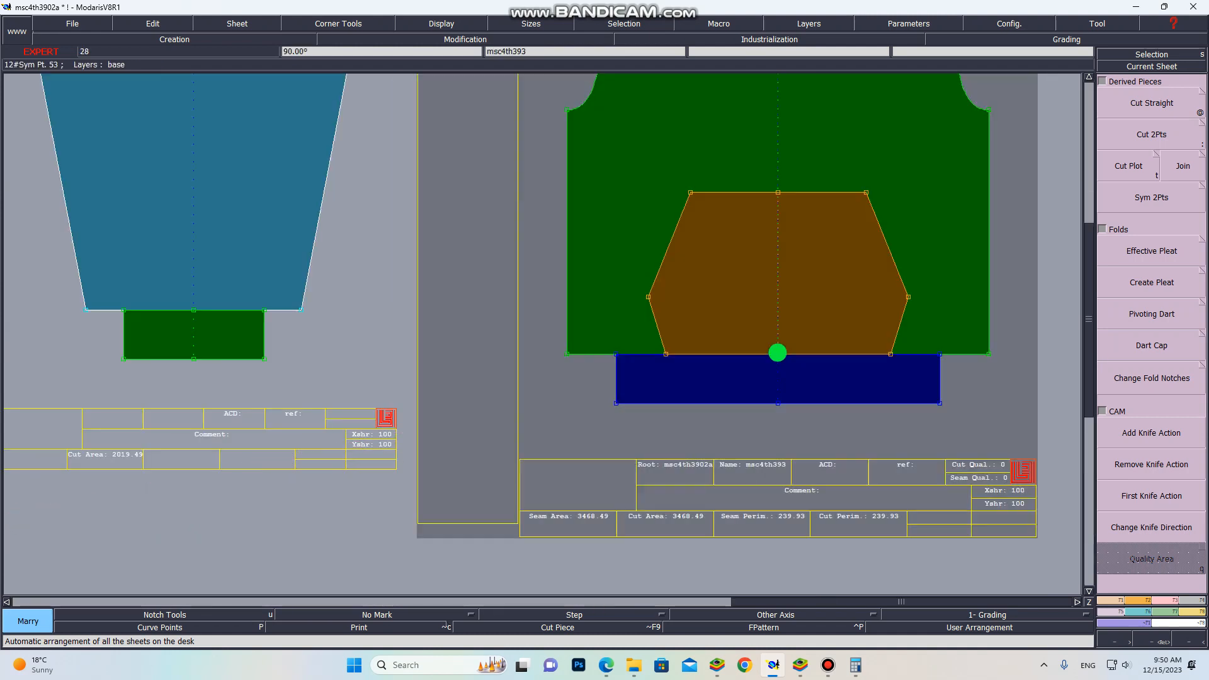
key("8")
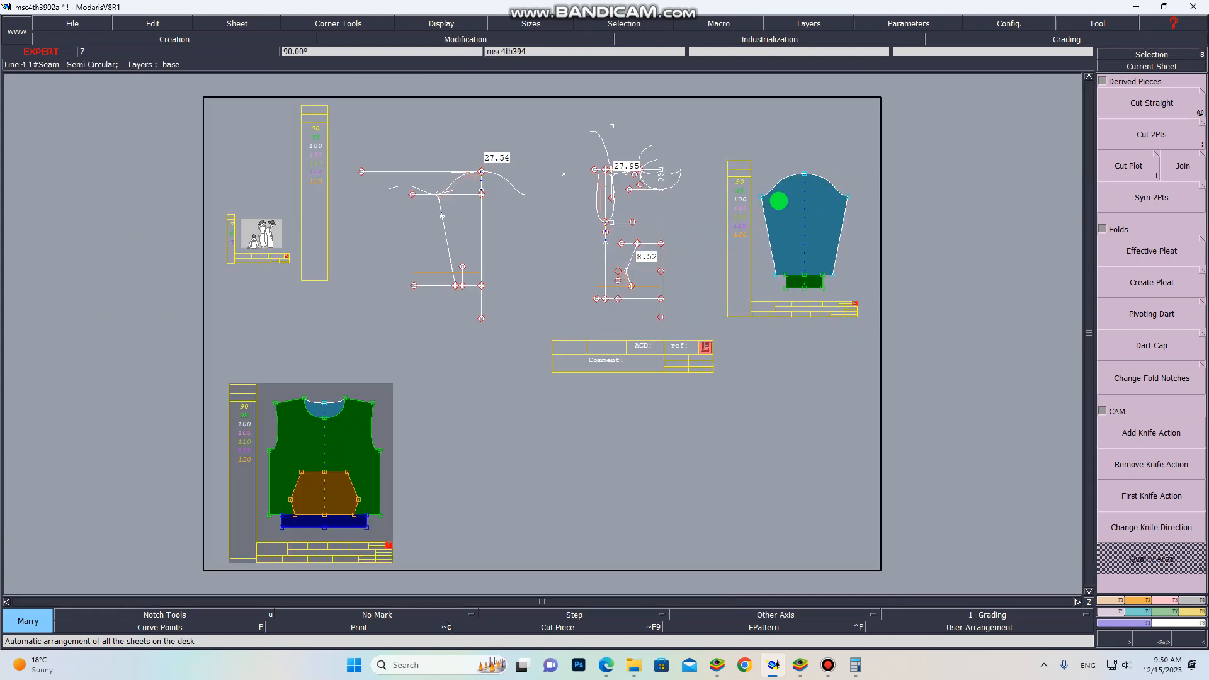
Marry the sleeve's cap top point onto the body's outer shoulder point and rearrange all the sheets.
left_click(803, 173)
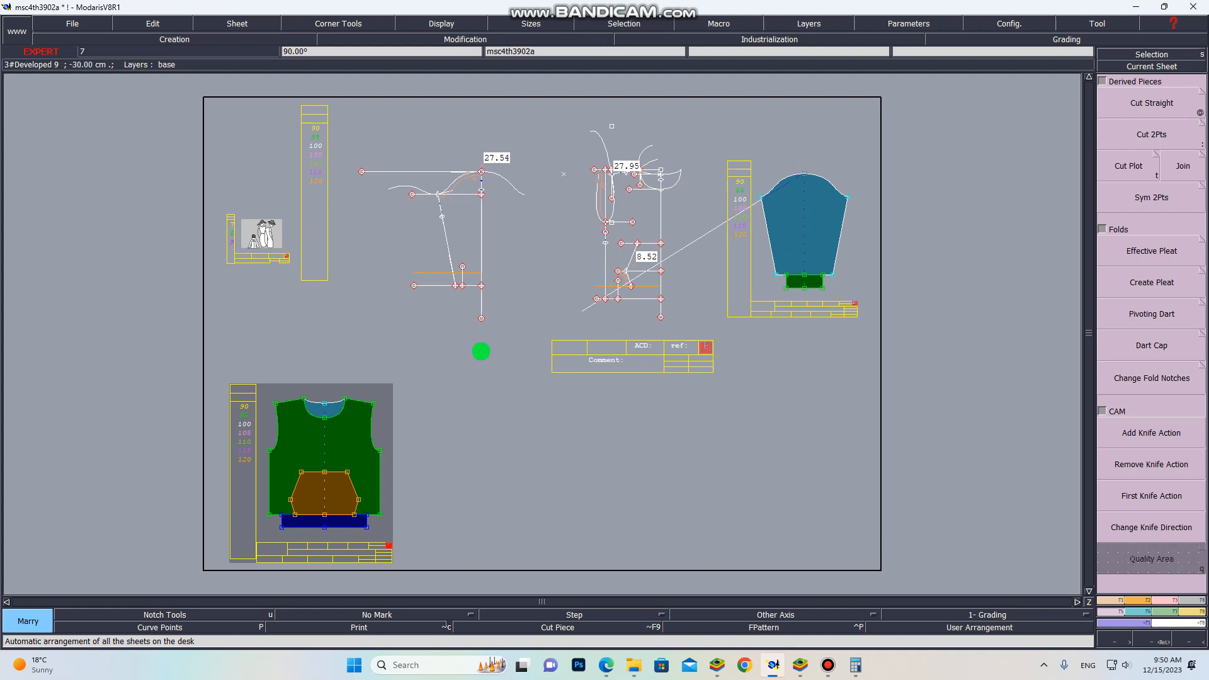
left_click(276, 402)
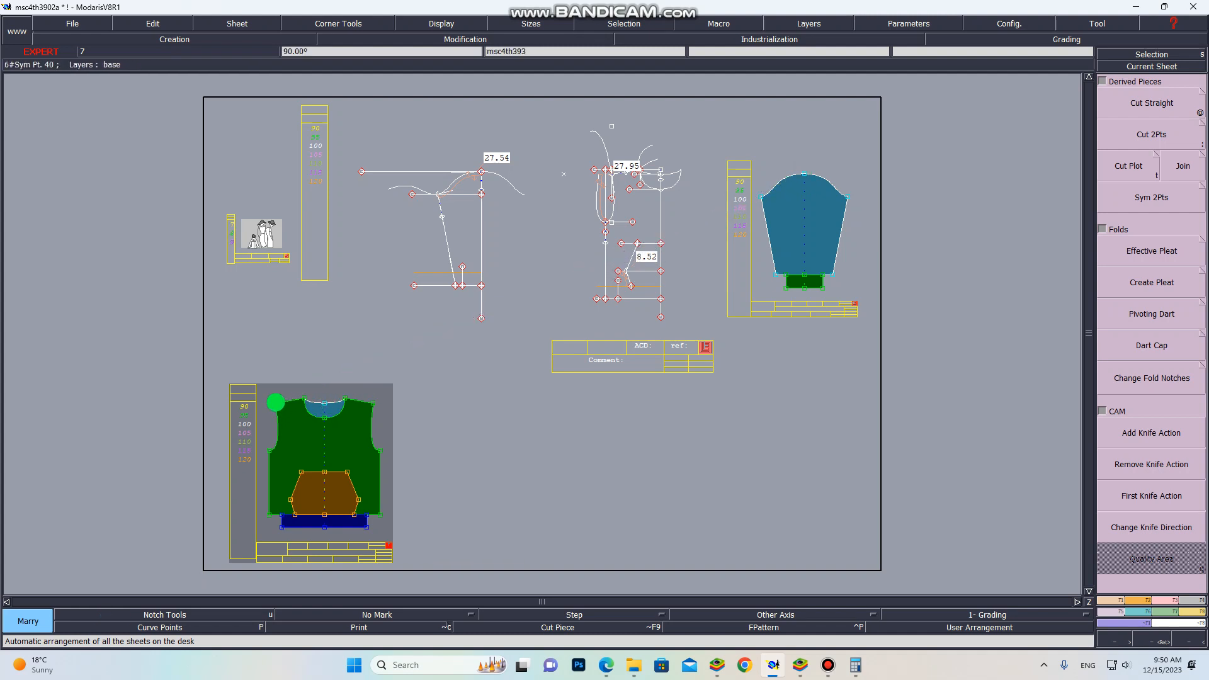
scroll(354, 399, "down", 3)
scroll(288, 423, "up", 2)
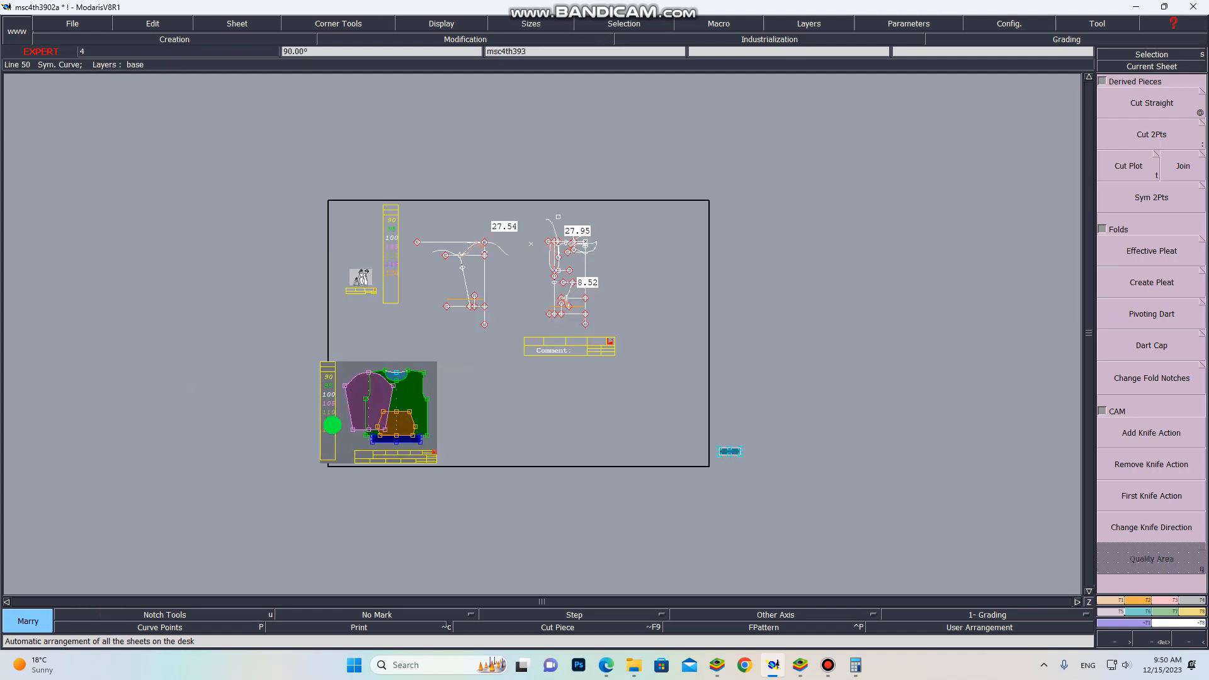
key("8")
scroll(1036, 195, "up", 3)
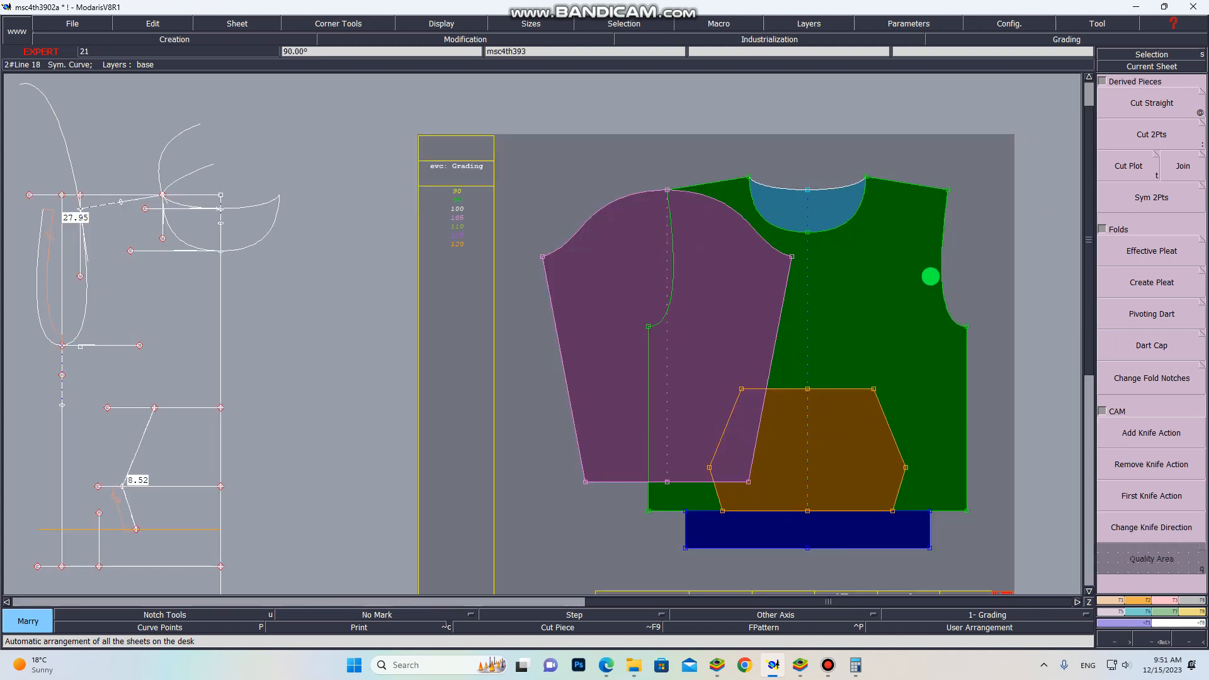
Pivot the married sleeve about the shoulder point so its underarm corner meets the bottom of the body's armhole.
key("p")
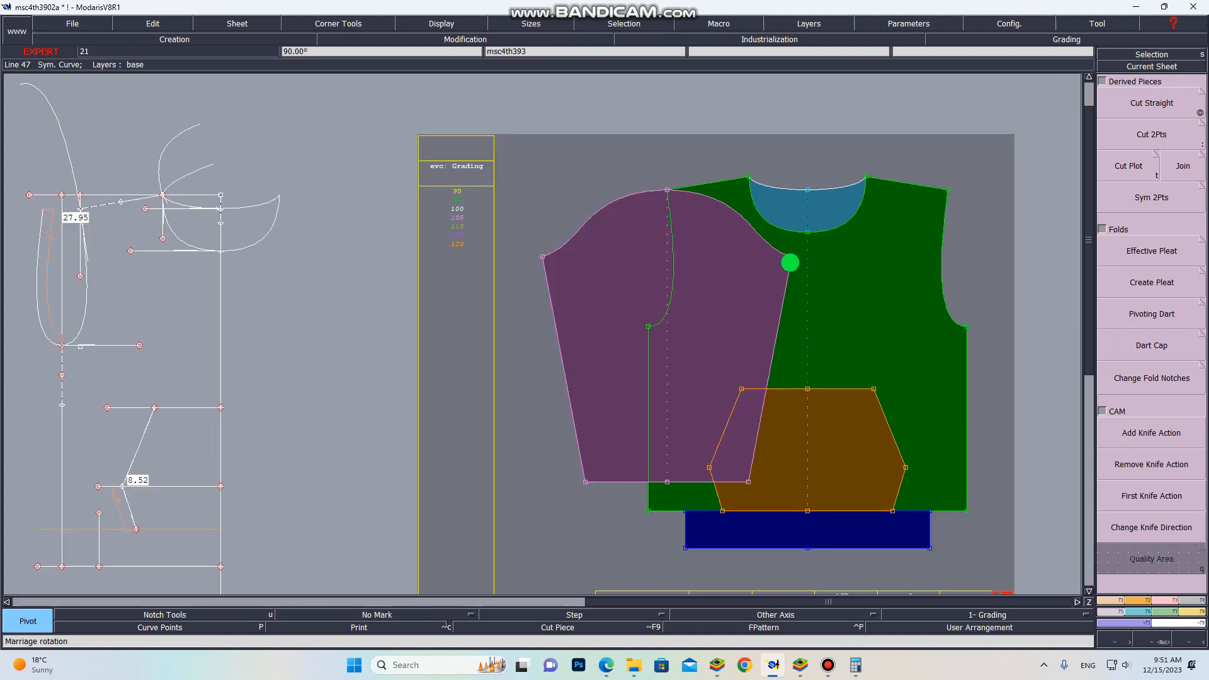
left_click(791, 264)
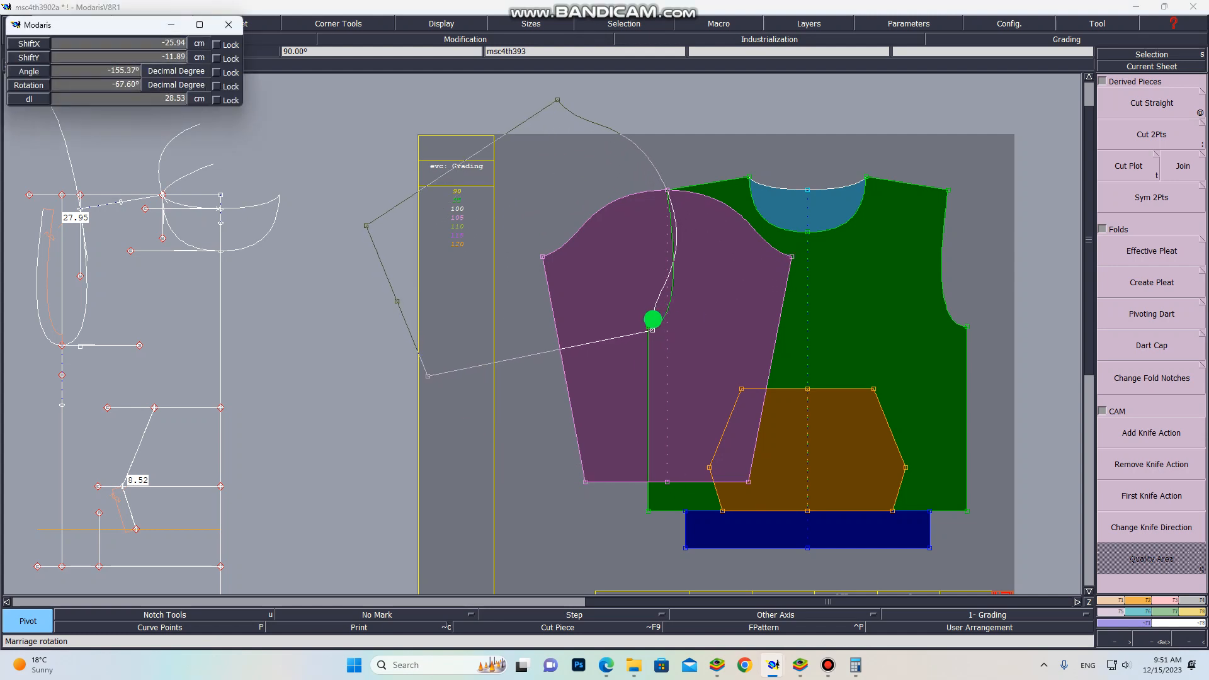
left_click(649, 317)
scroll(693, 330, "down", 2)
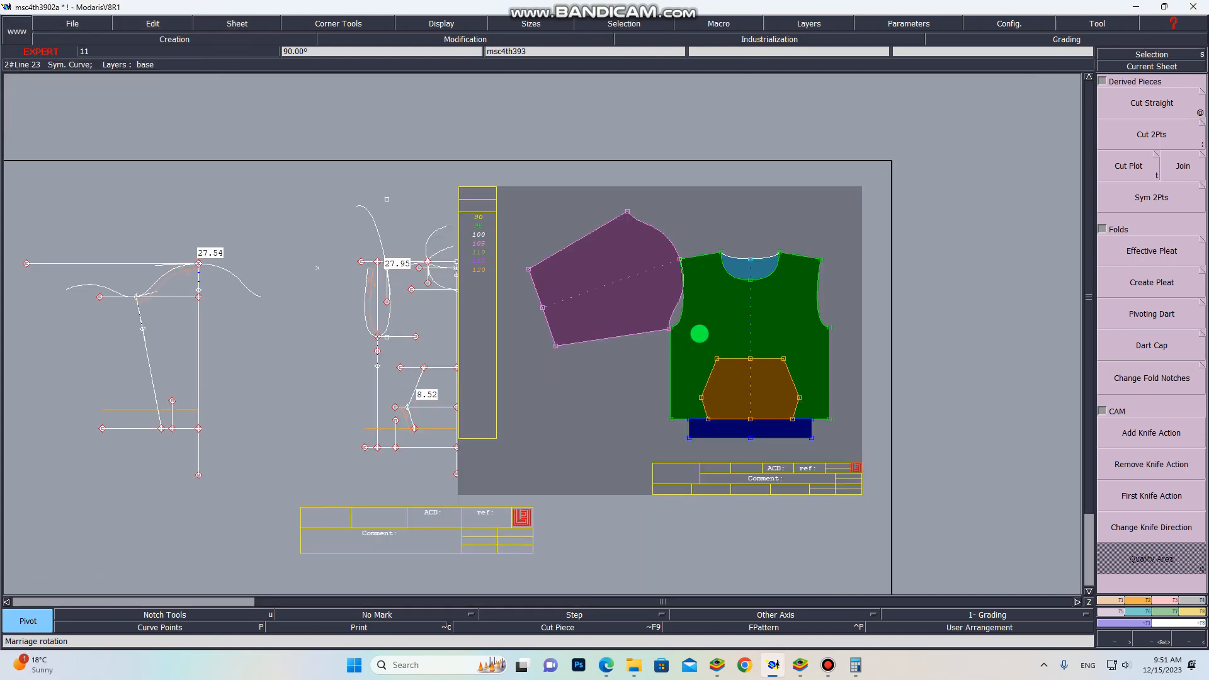
scroll(712, 341, "down", 1)
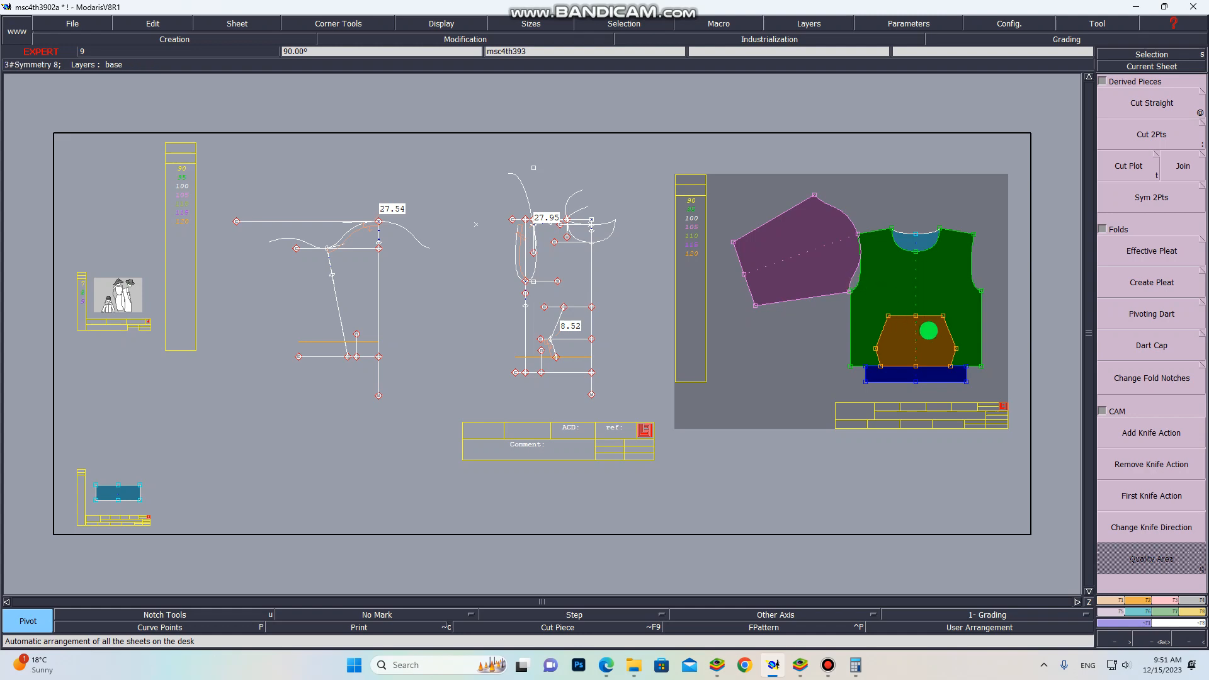
scroll(939, 347, "up", 3)
scroll(872, 399, "down", 2)
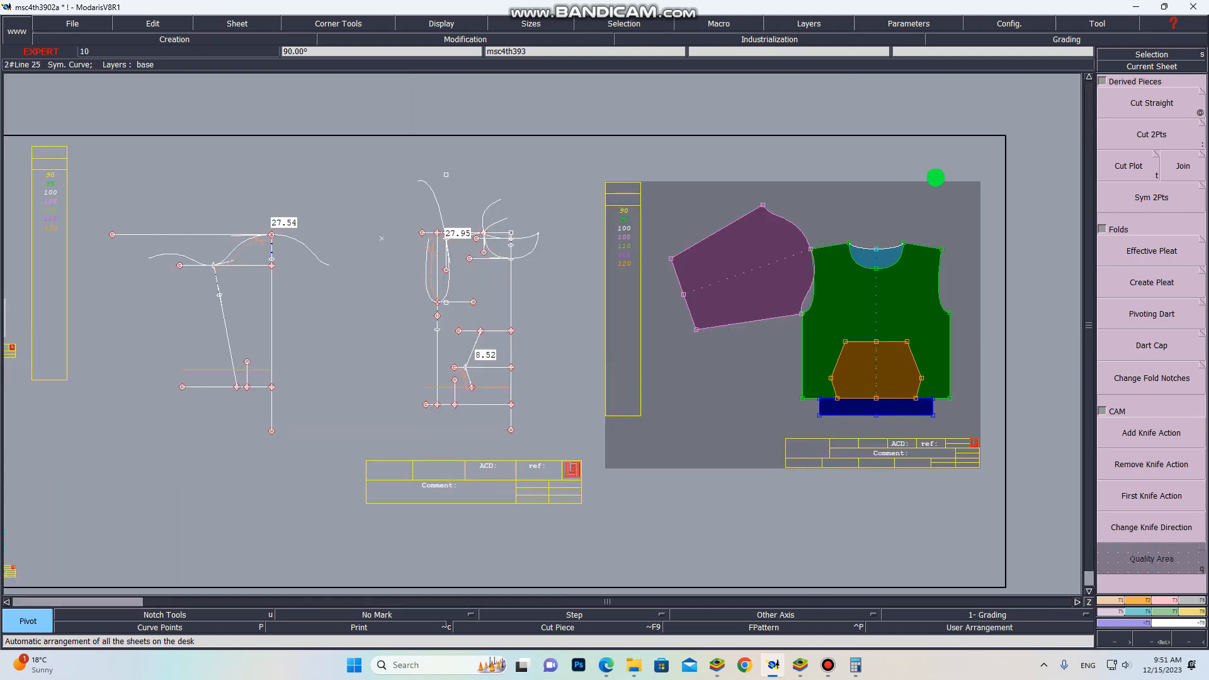
Reduce the maximized windows, place the MSC4TH3902A work sheet window beside the pattern and extend its height down to the taskbar.
left_click(1169, 4)
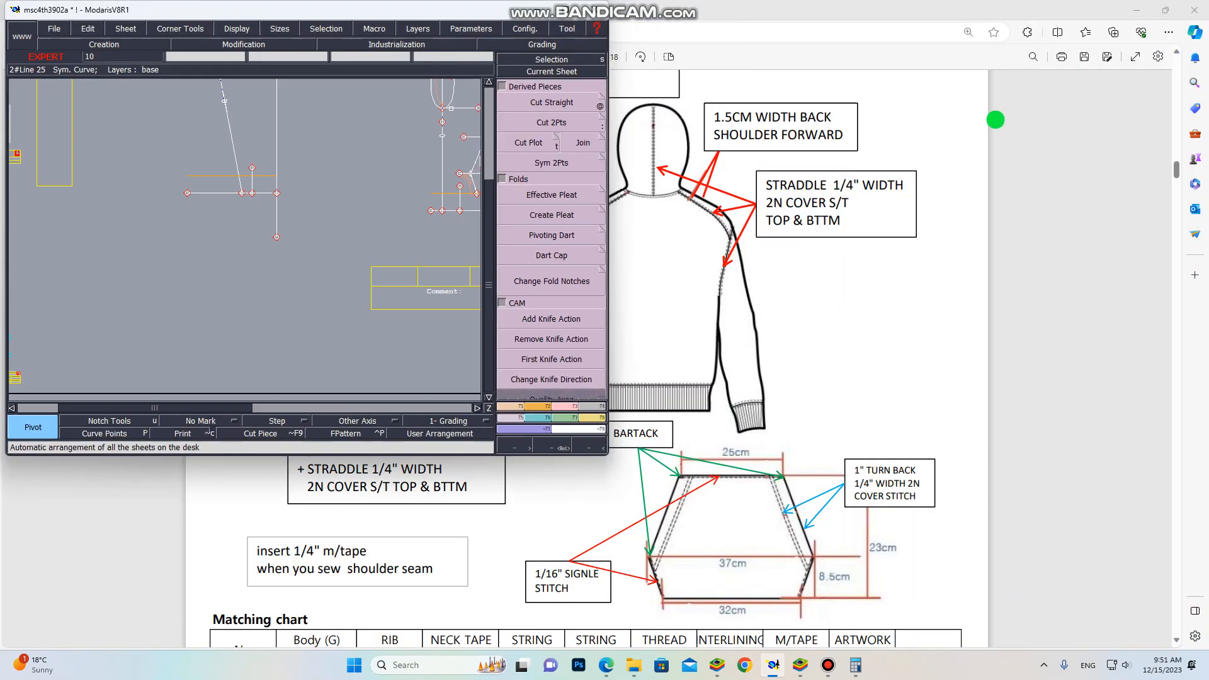
left_click(1167, 7)
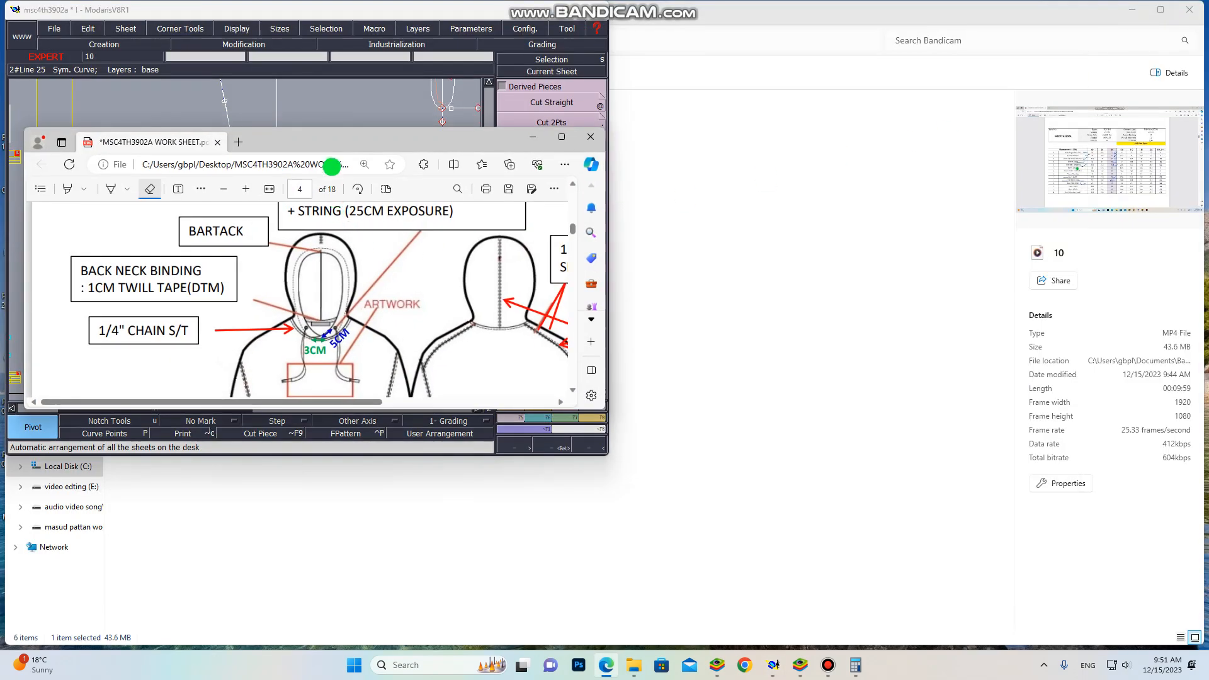
left_click_drag(332, 145, 917, 23)
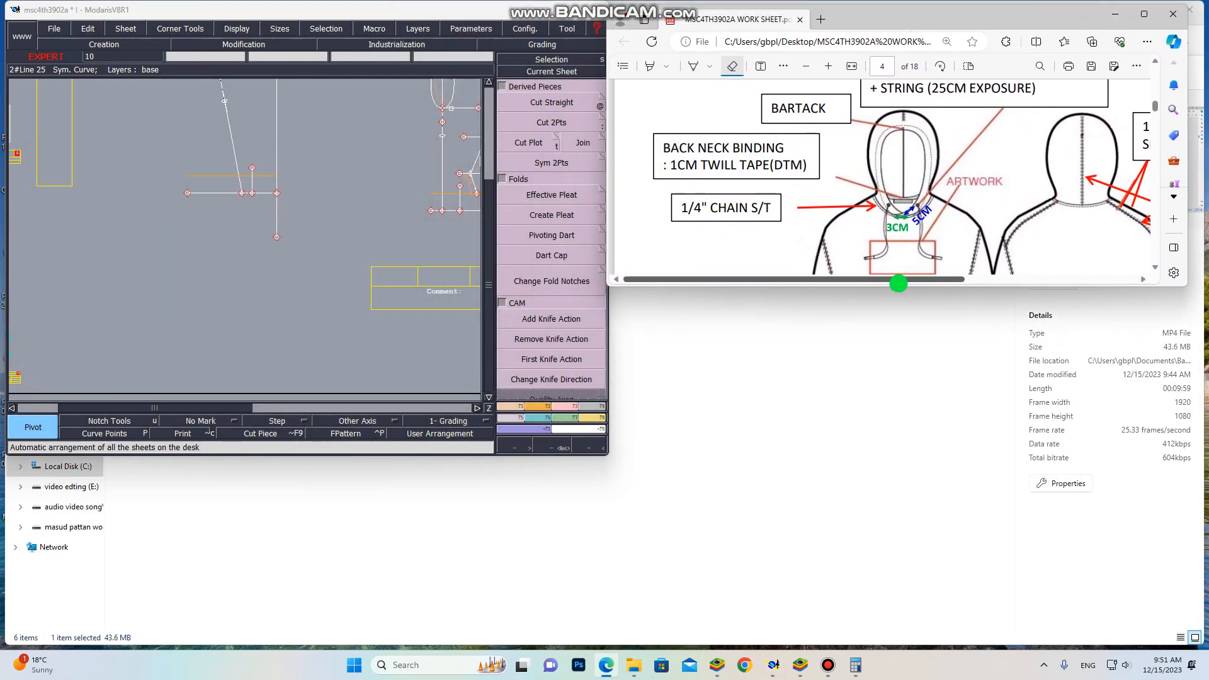
mouse_move(899, 292)
left_mouse_down()
mouse_move(850, 527)
mouse_move(850, 649)
left_mouse_up()
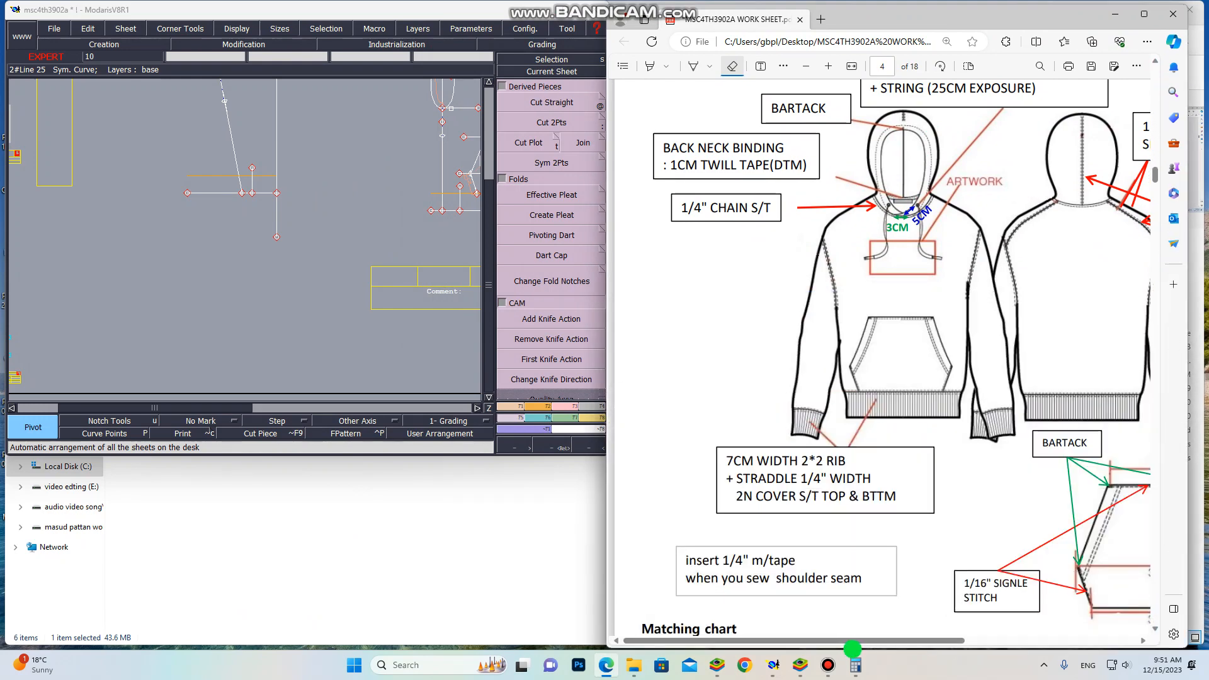
Enlarge the pattern window in width and height to show the married body, sleeve, pocket and rib.
left_click(463, 11)
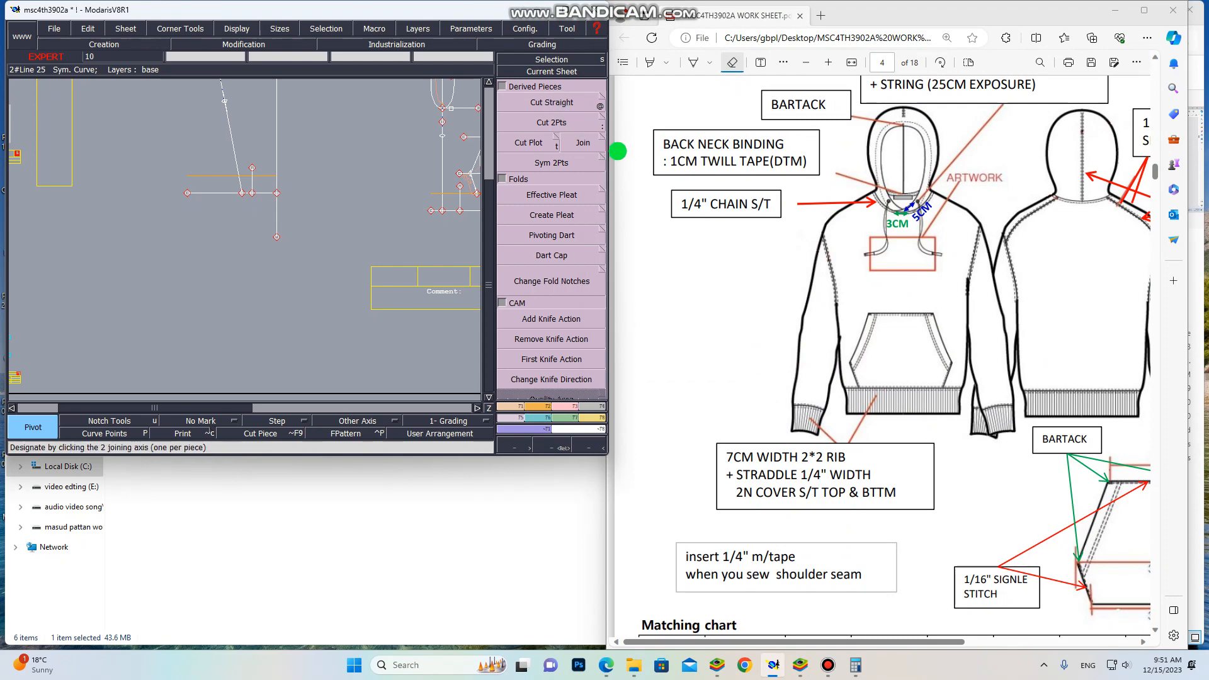
left_click_drag(611, 150, 770, 179)
scroll(535, 219, "down", 5)
scroll(592, 222, "up", 6)
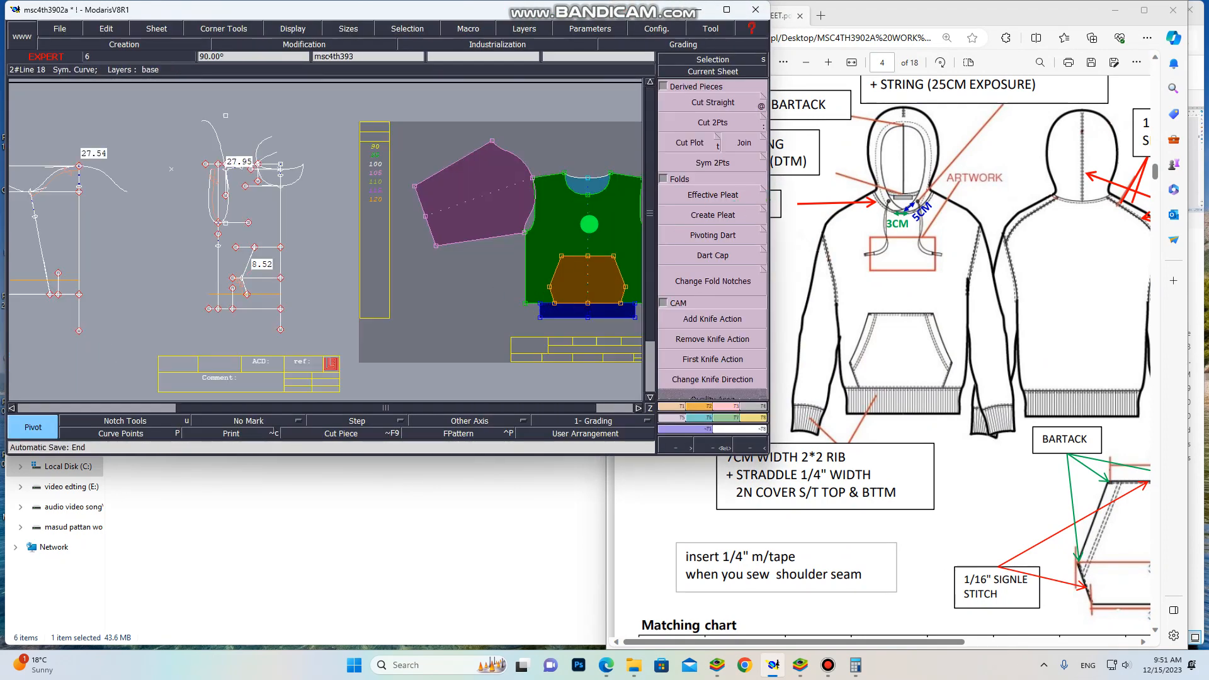
scroll(567, 192, "down", 5)
scroll(464, 186, "up", 6)
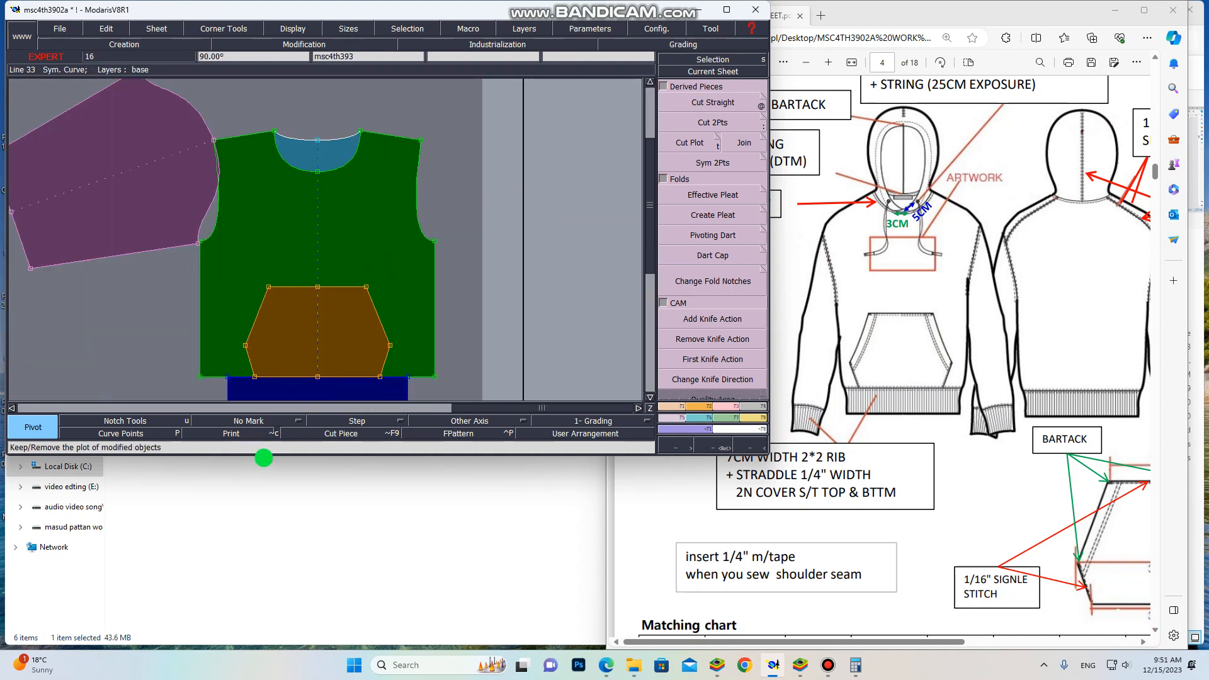
left_click_drag(264, 458, 281, 648)
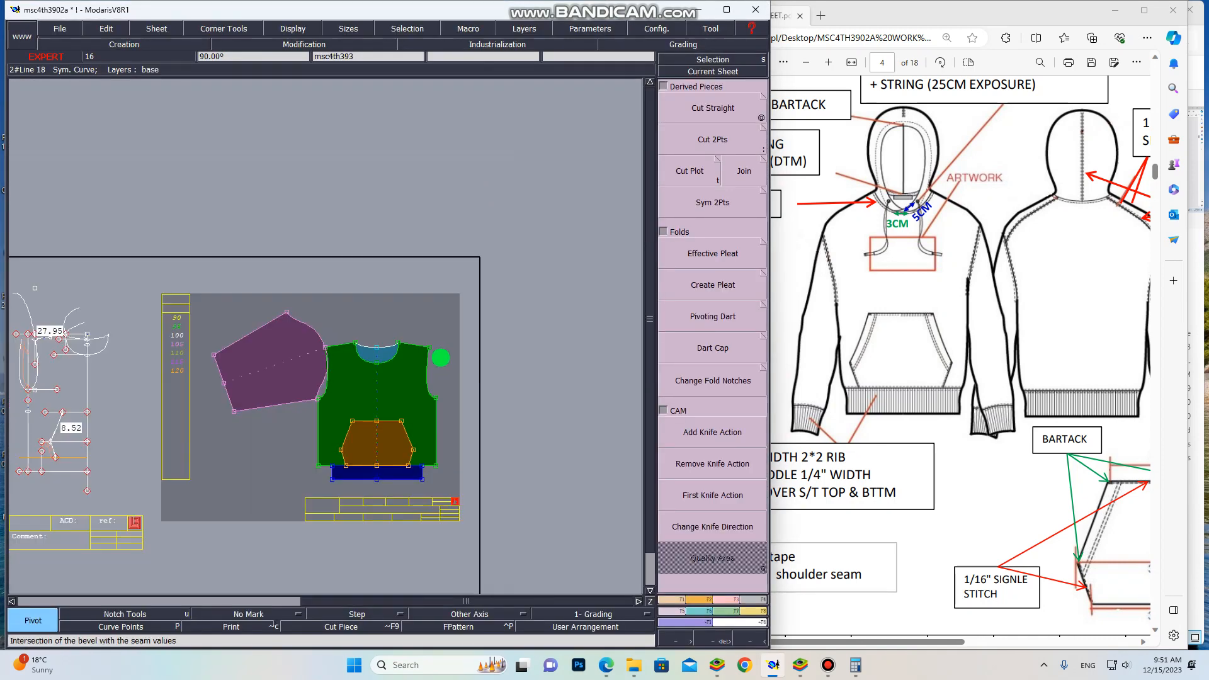
Place the work sheet window next to the married body pieces at full height and minimize the windows behind it.
scroll(353, 444, "up", 3)
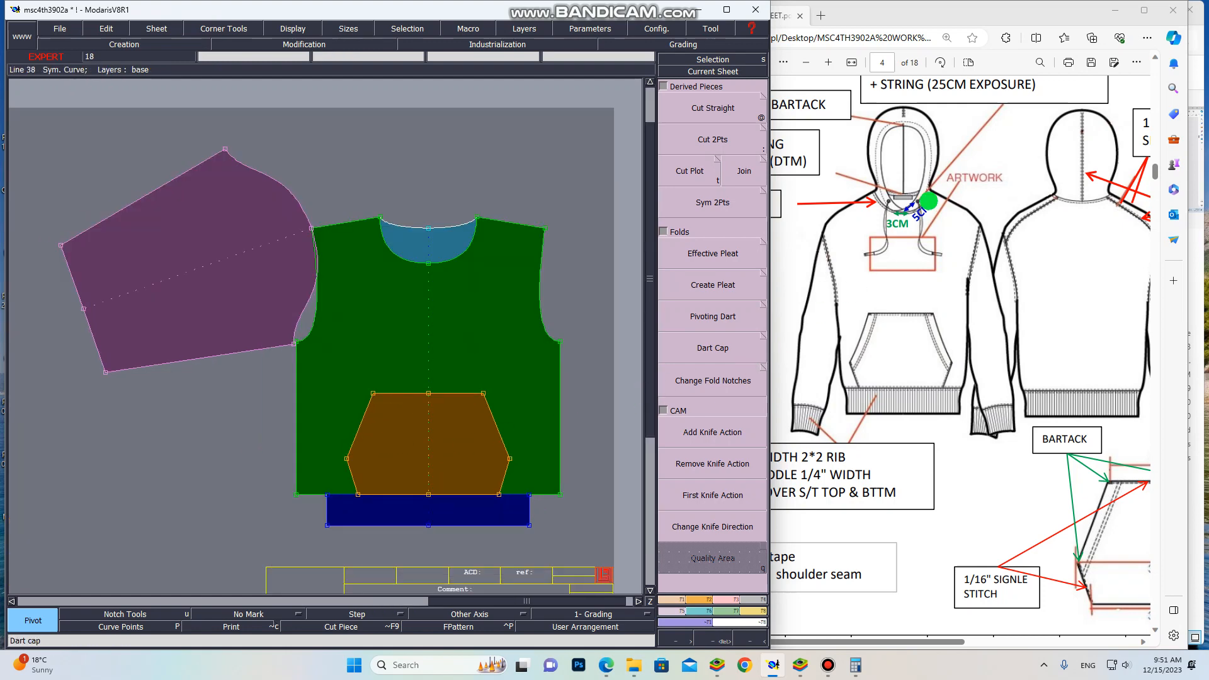
scroll(915, 223, "down", 3)
scroll(939, 323, "up", 3)
left_click_drag(918, 24, 791, 48)
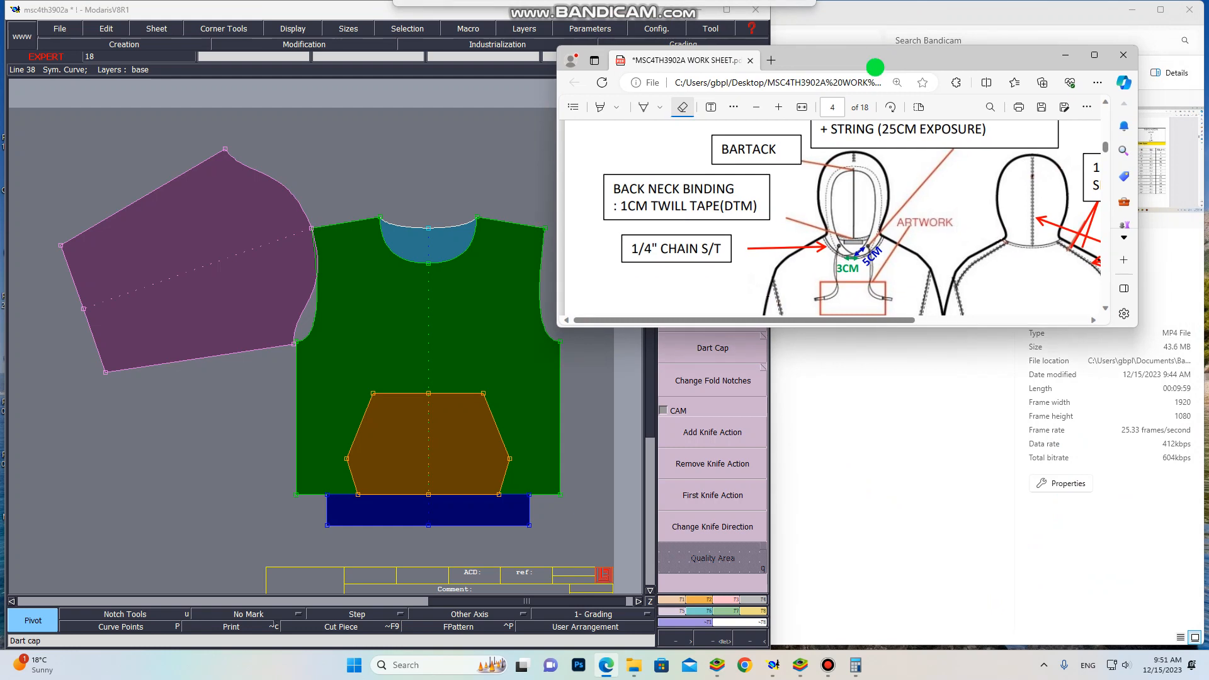
left_click_drag(832, 328, 829, 643)
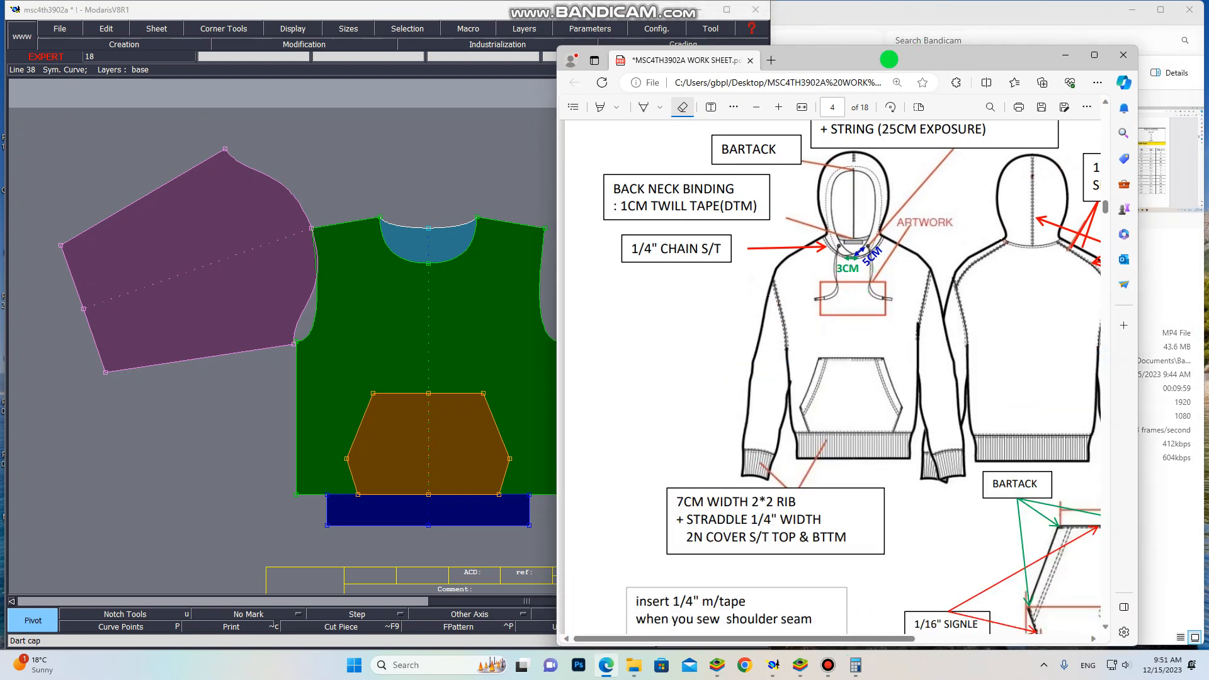
left_click_drag(871, 61, 909, 63)
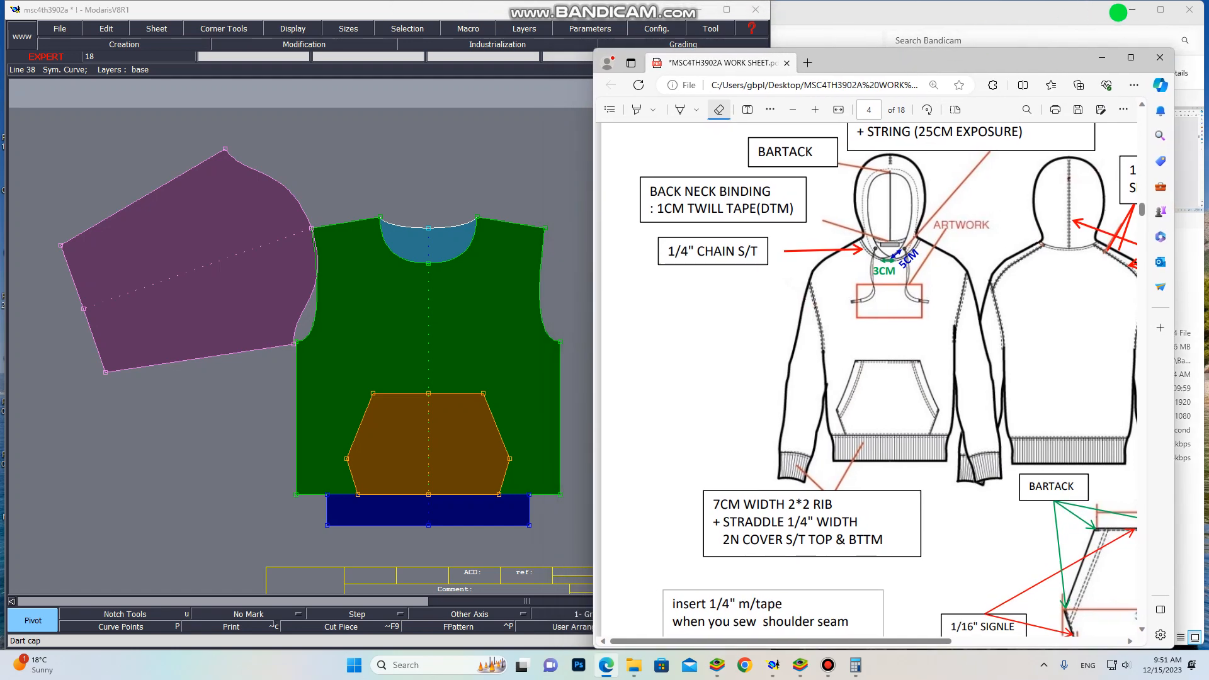
left_click(1128, 9)
left_click(1127, 9)
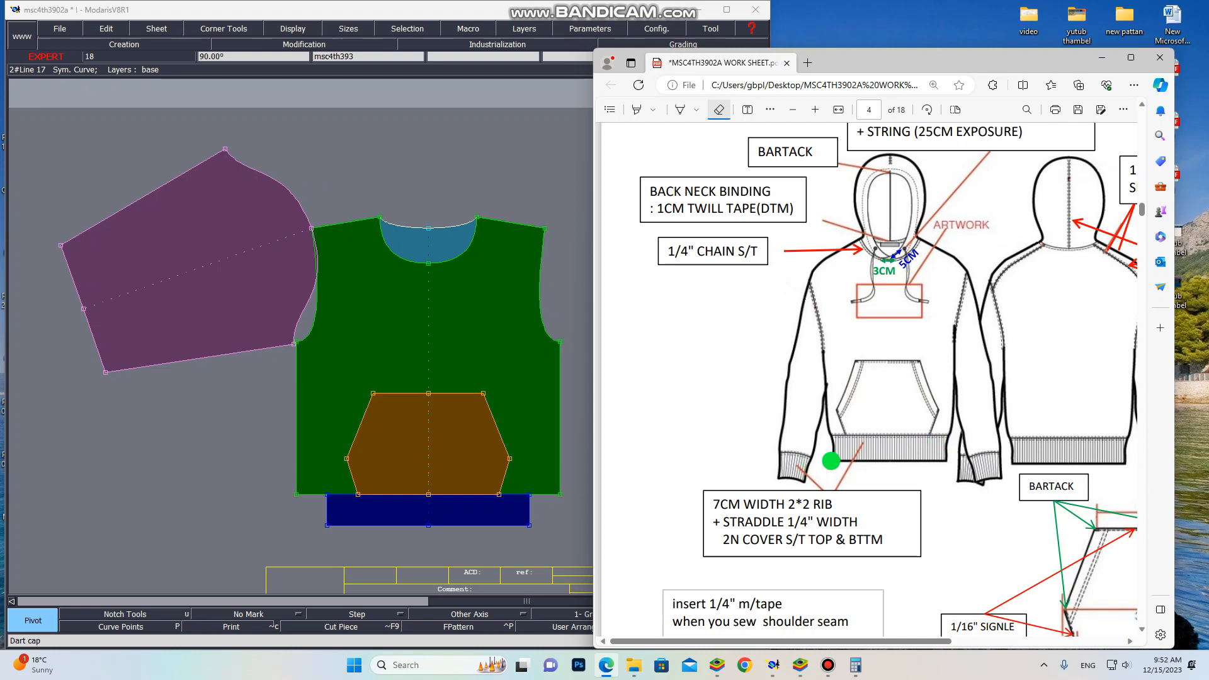
Highlight the hem rib on the work sheet's front hoodie sketch in yellow.
left_click(636, 111)
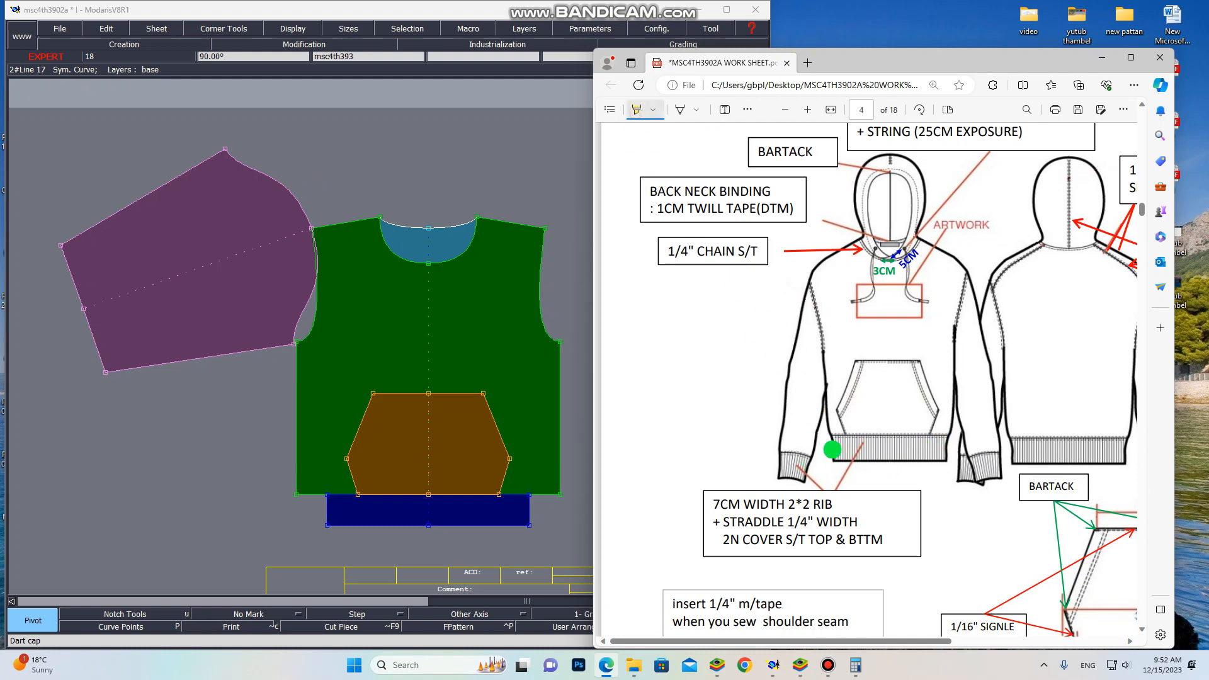
left_click_drag(843, 453, 896, 454)
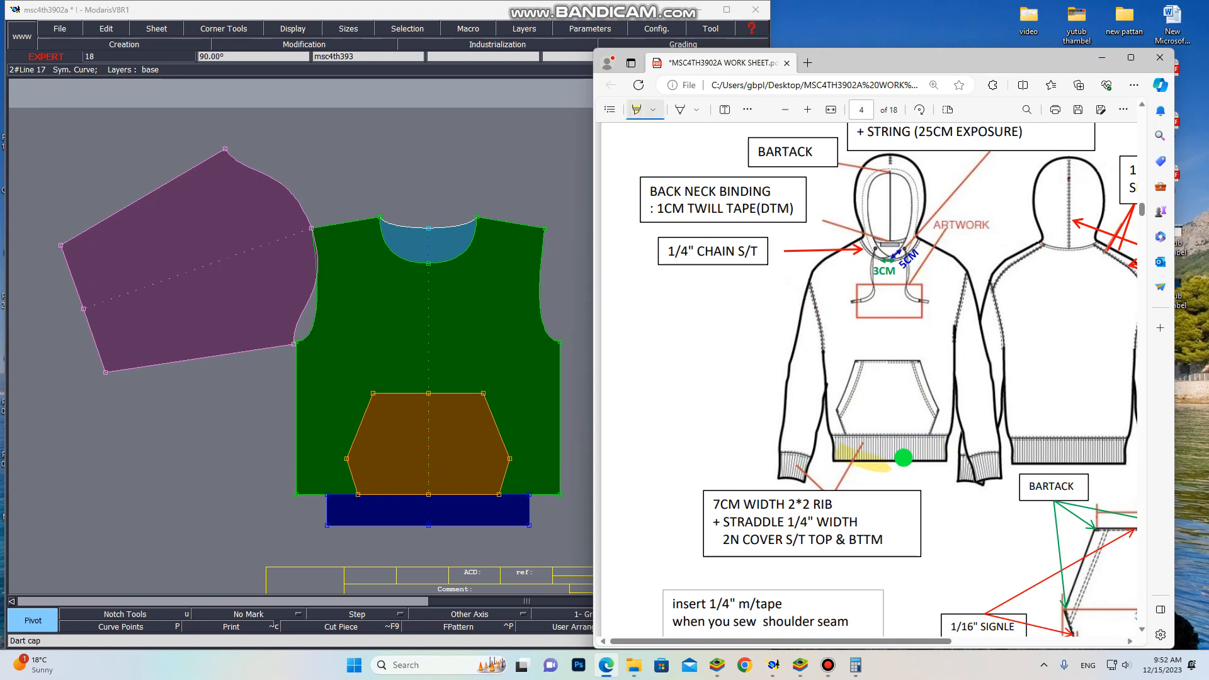
left_click(640, 109)
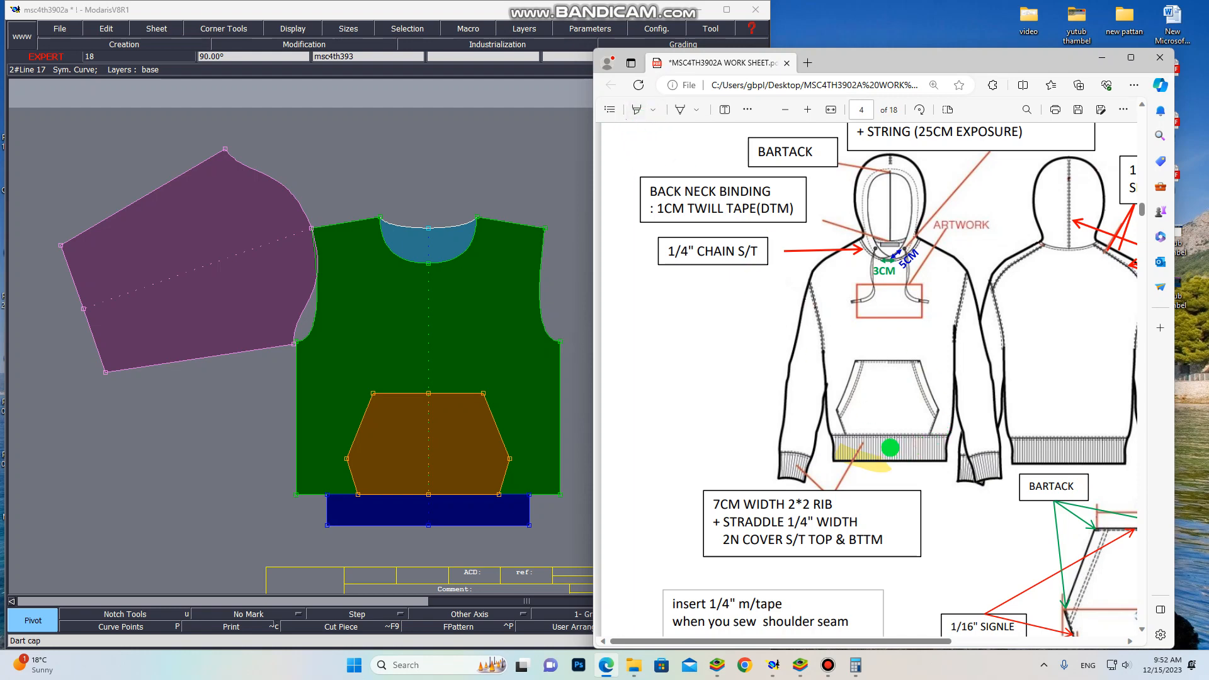
left_click(637, 110)
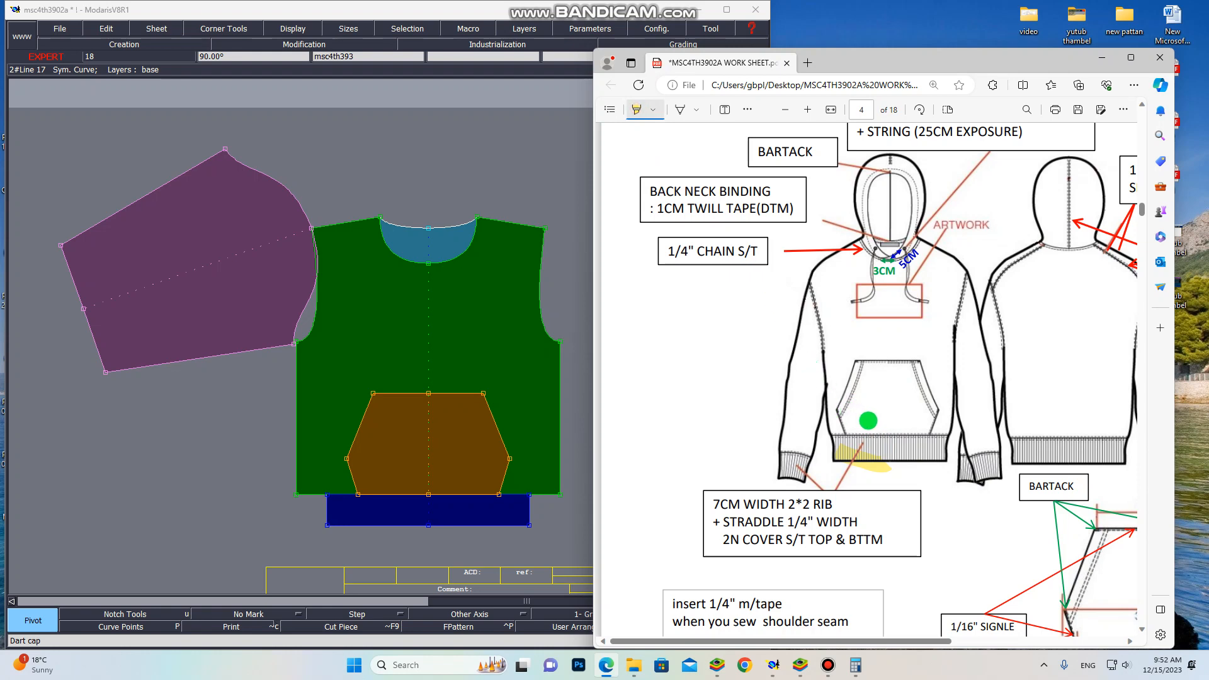
left_click(653, 112)
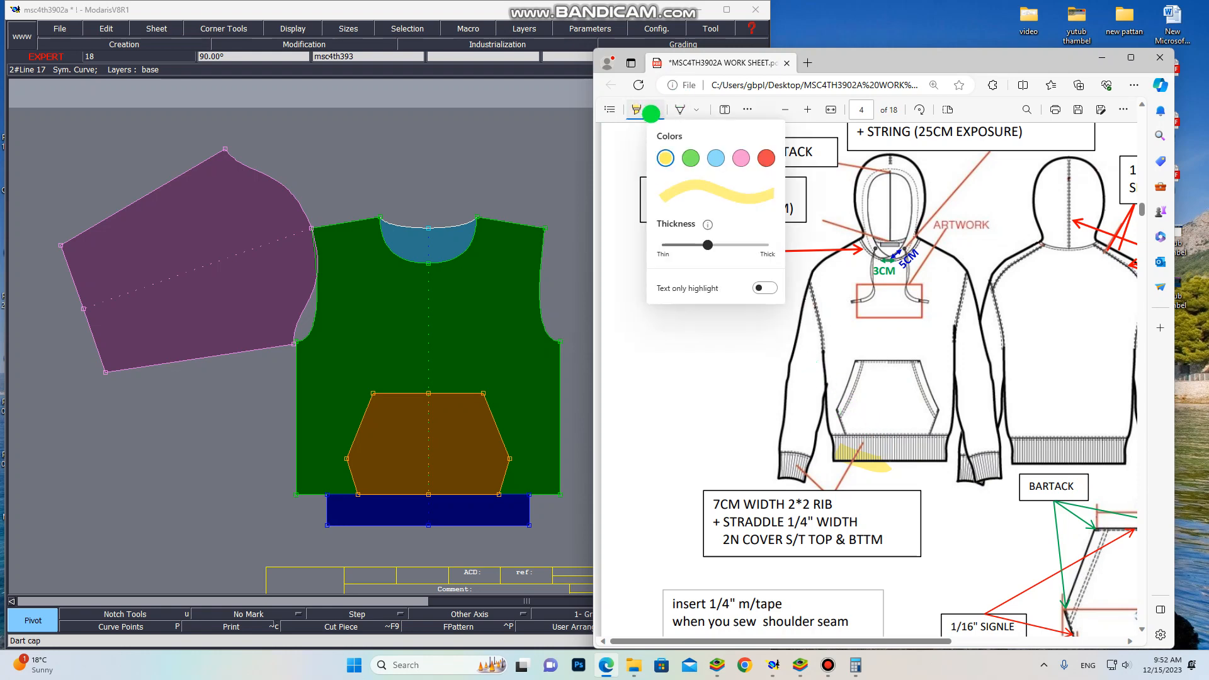
left_click(686, 324)
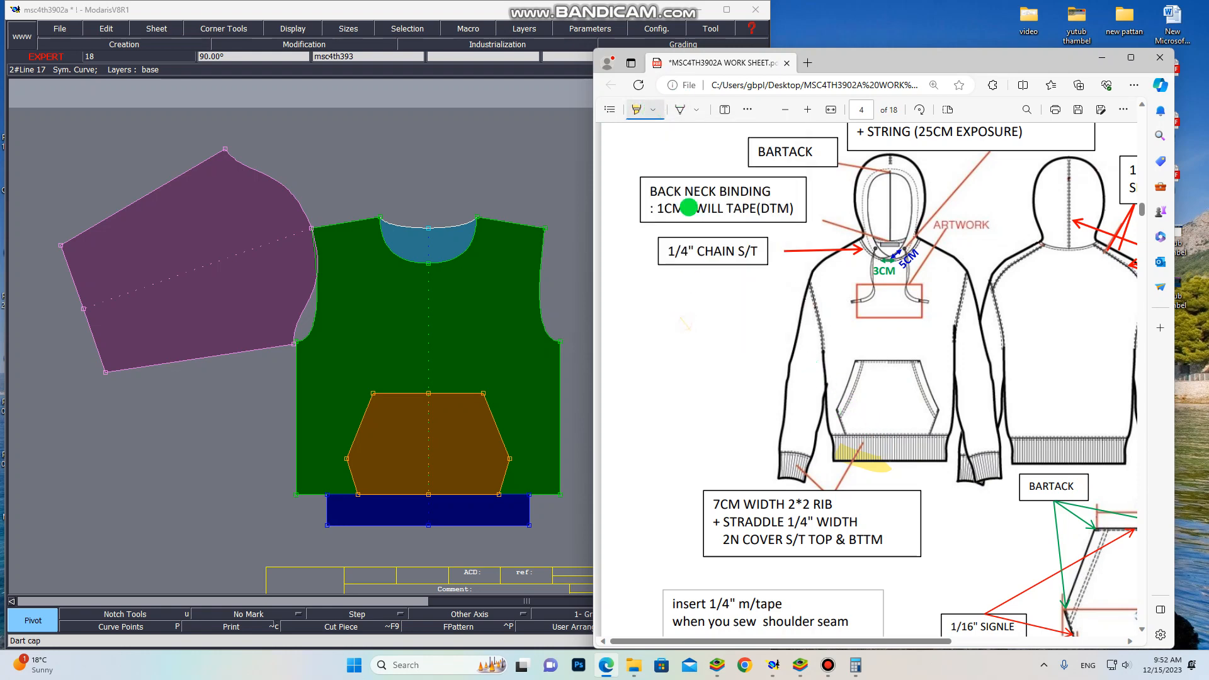
left_click(697, 110)
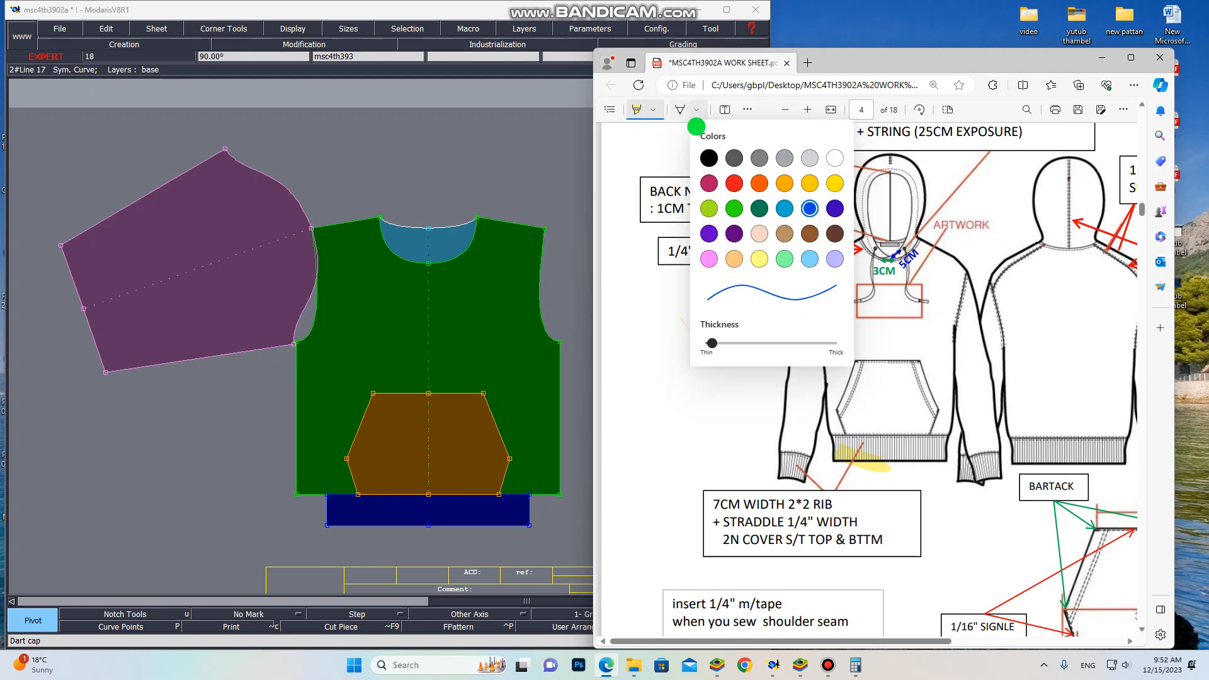
left_click(677, 134)
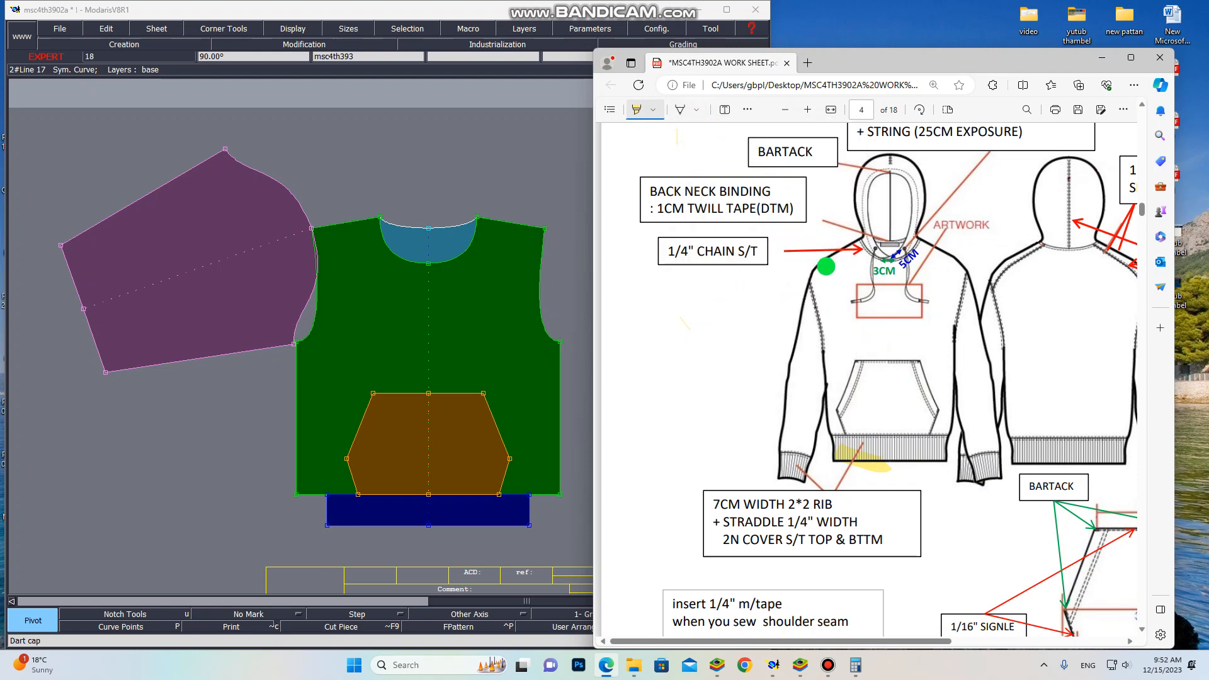
left_click_drag(885, 446, 926, 445)
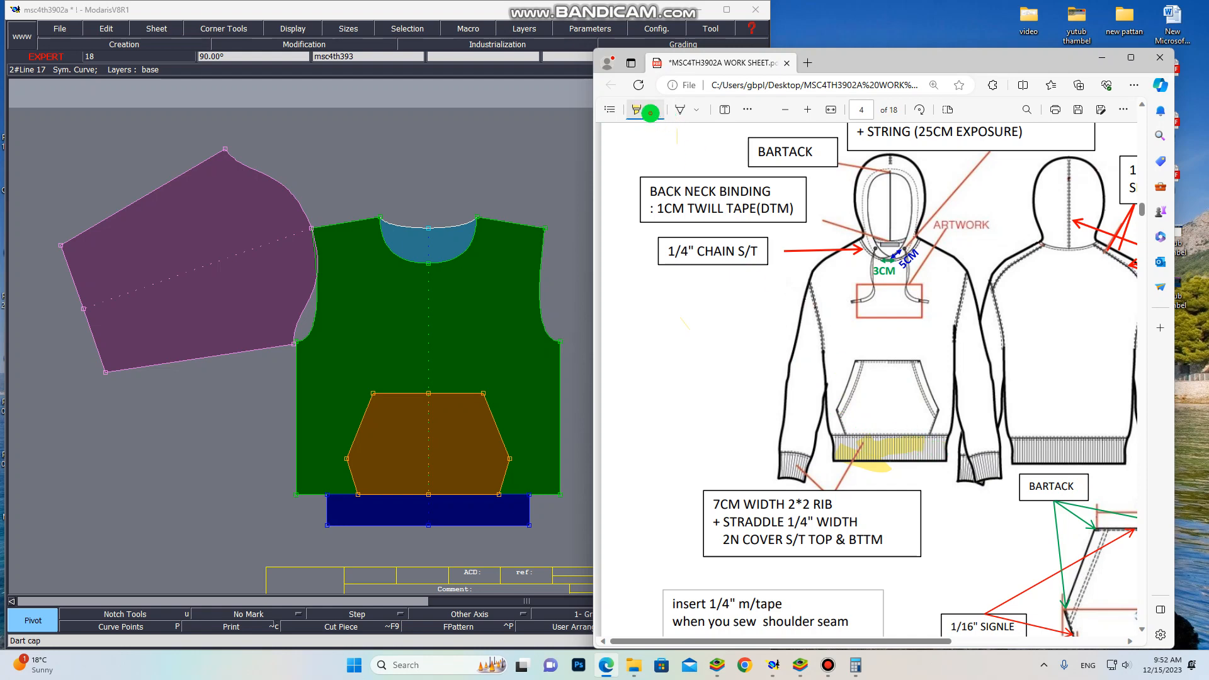
Highlight the hem rib on the work sheet's back hoodie sketch in green.
left_click(650, 111)
left_click(690, 160)
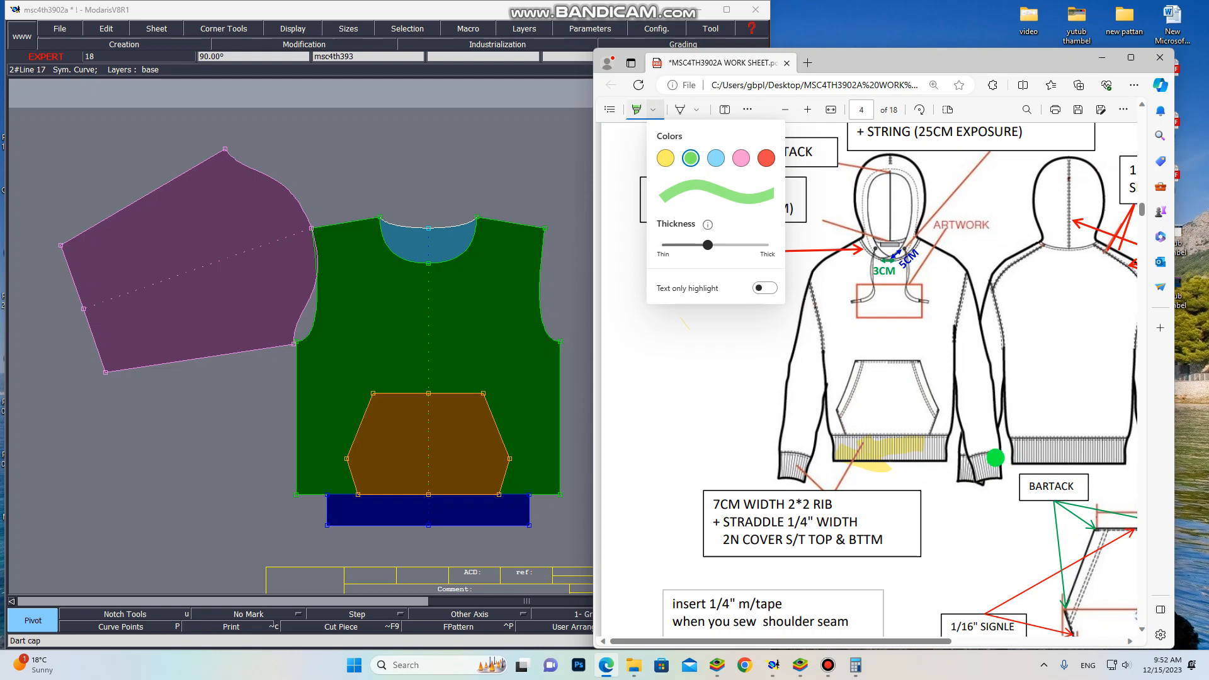
left_click_drag(1024, 451, 1107, 451)
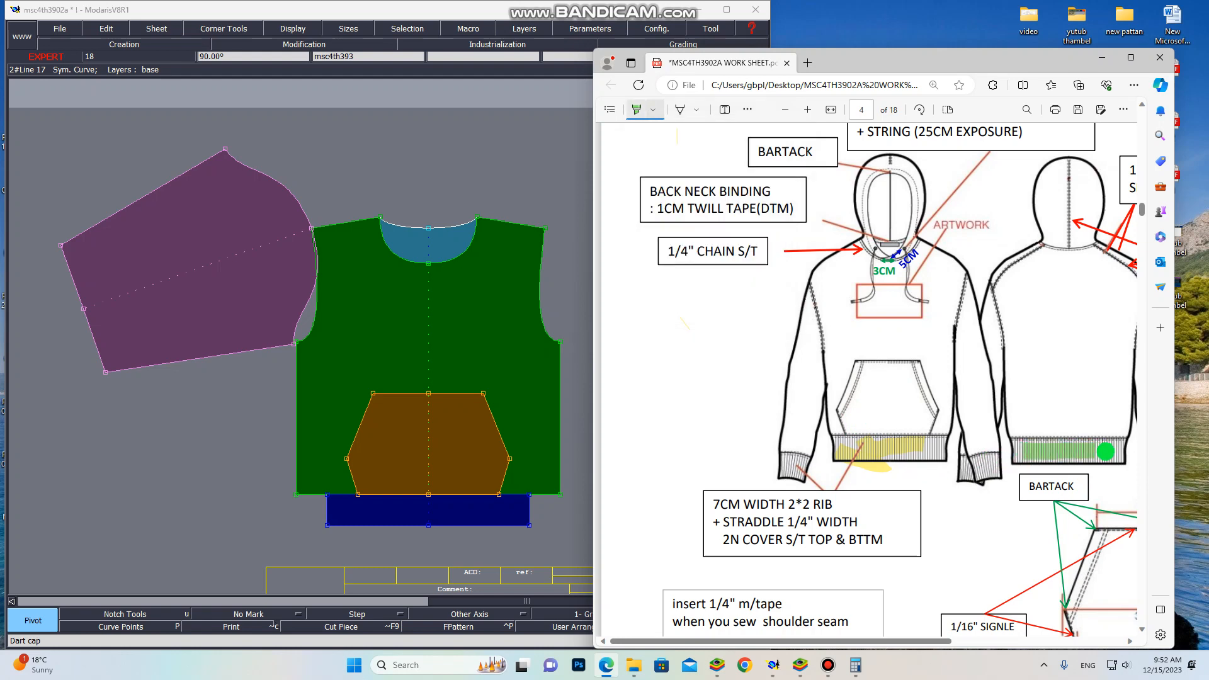
Switch to Modaris and try to pivot the hem rib slightly below the married body.
left_click(330, 507)
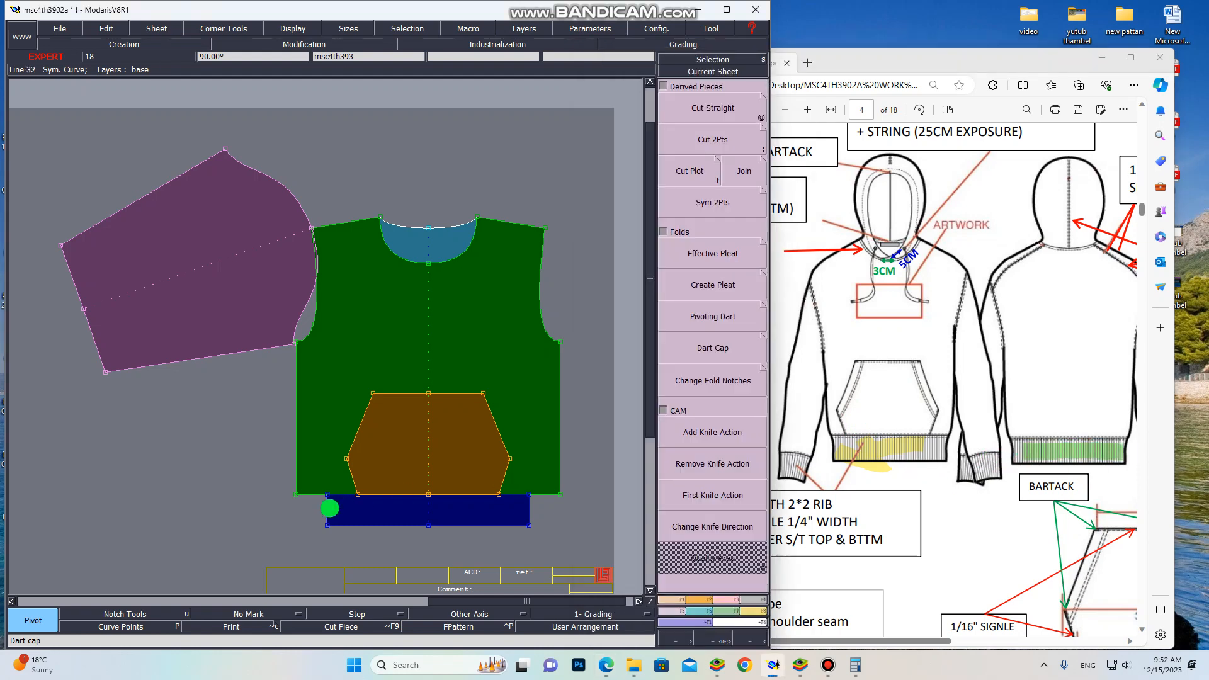
left_click(330, 508)
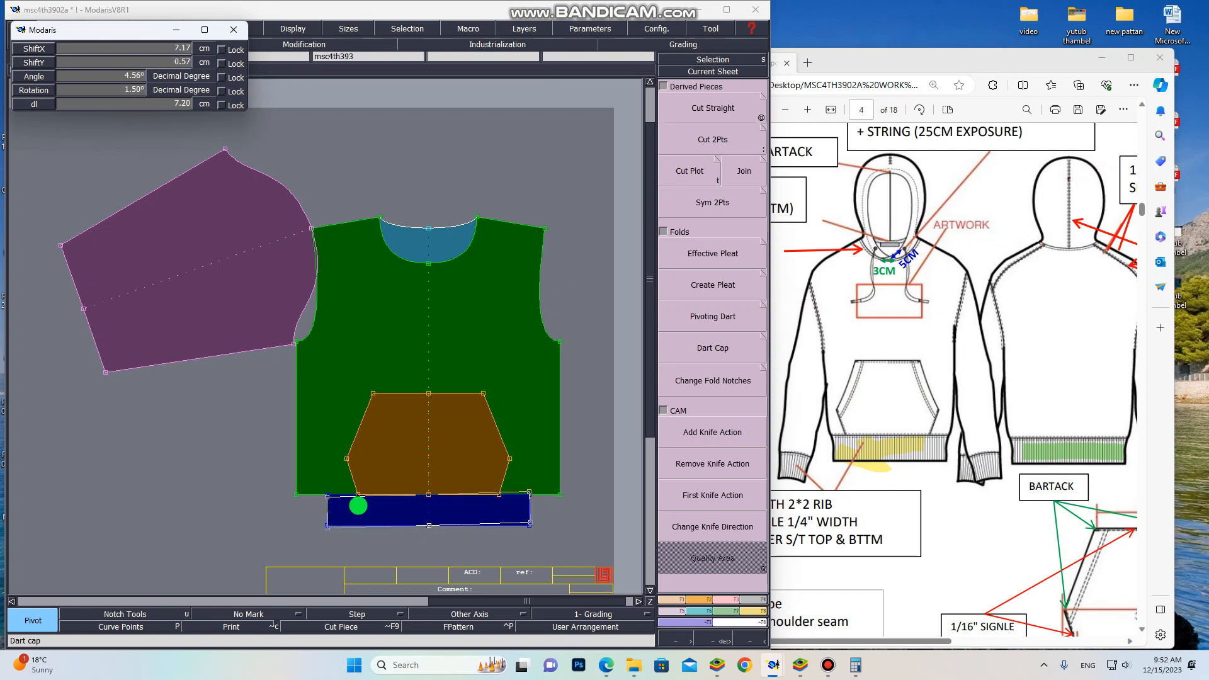
left_click(358, 505)
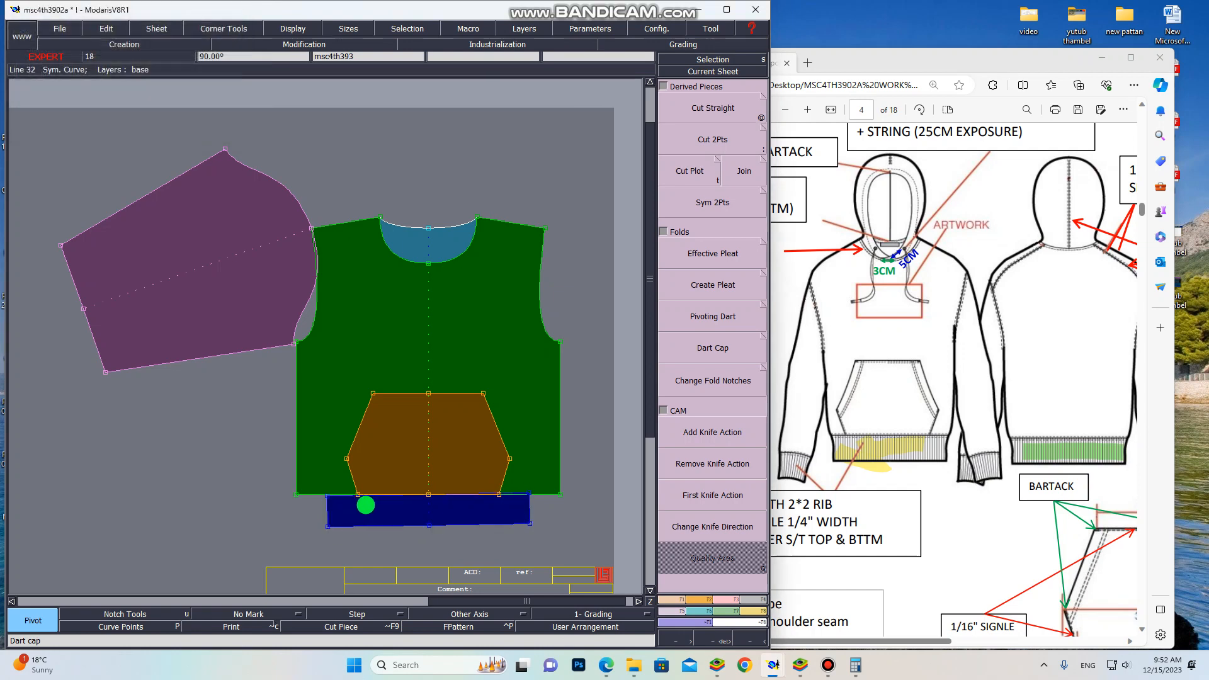
left_click(559, 492)
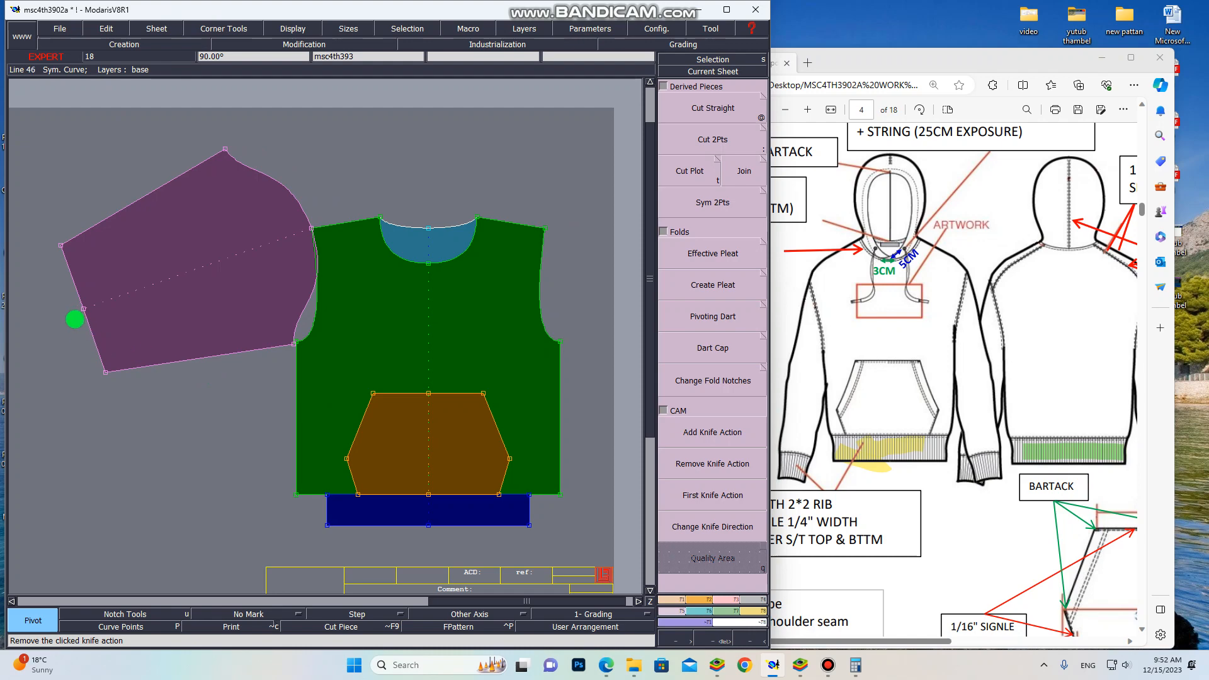
Marry the small cuff rib piece to the midpoint of the sleeve hem and rearrange all sheets automatically.
scroll(129, 293, "down", 3)
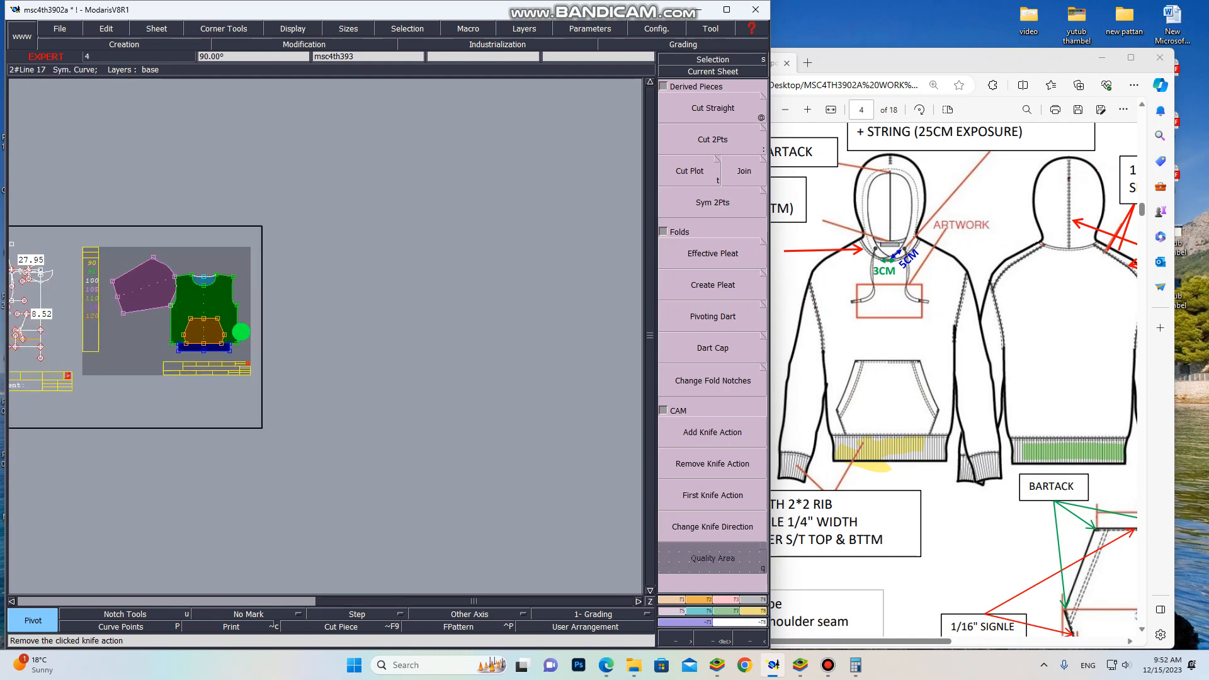
key("j")
key("m")
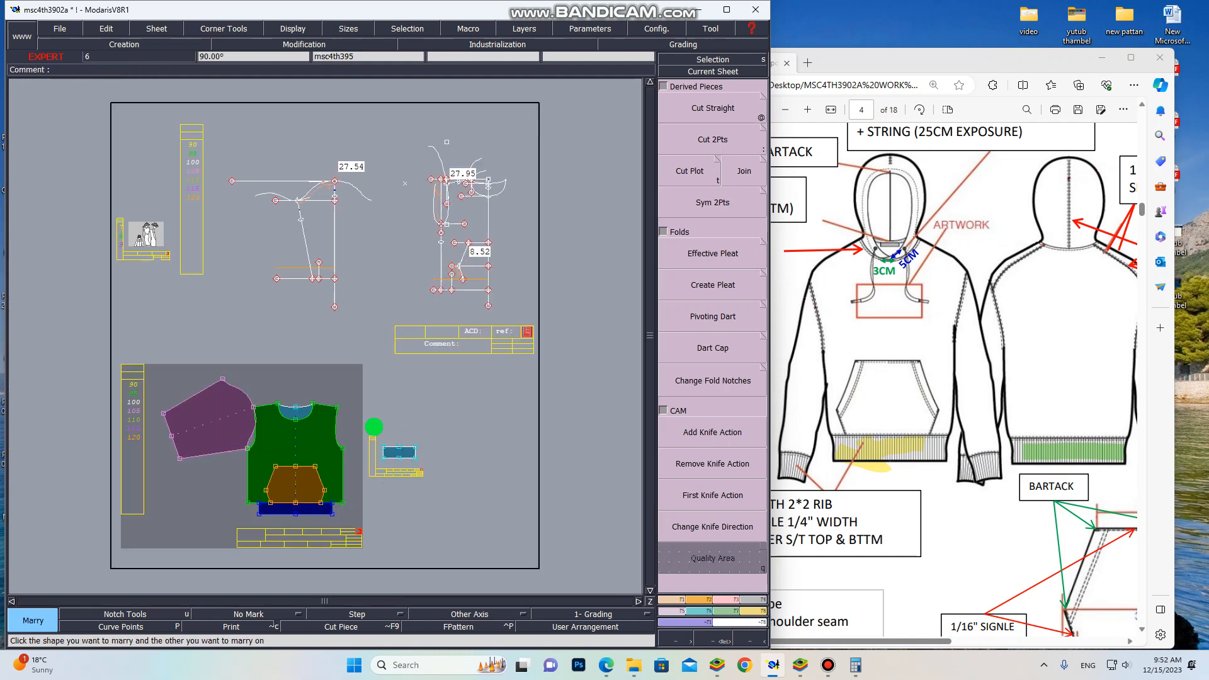
scroll(387, 448, "up", 4)
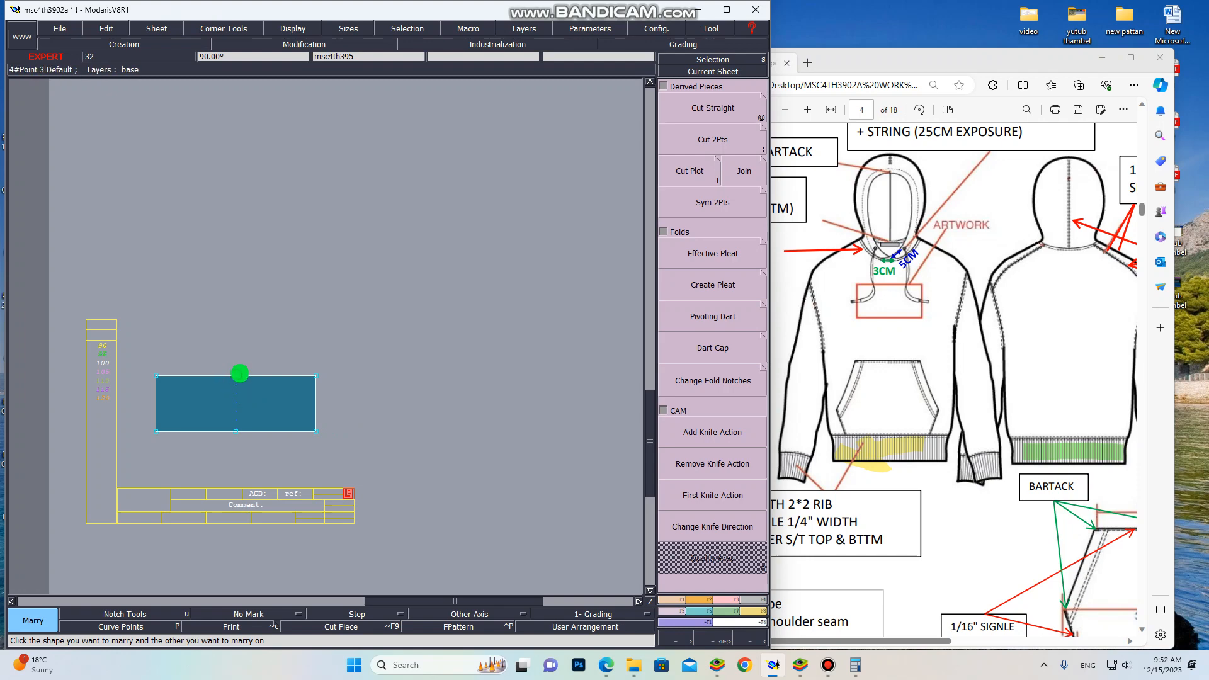
left_click(240, 374)
scroll(241, 374, "down", 4)
scroll(88, 395, "up", 4)
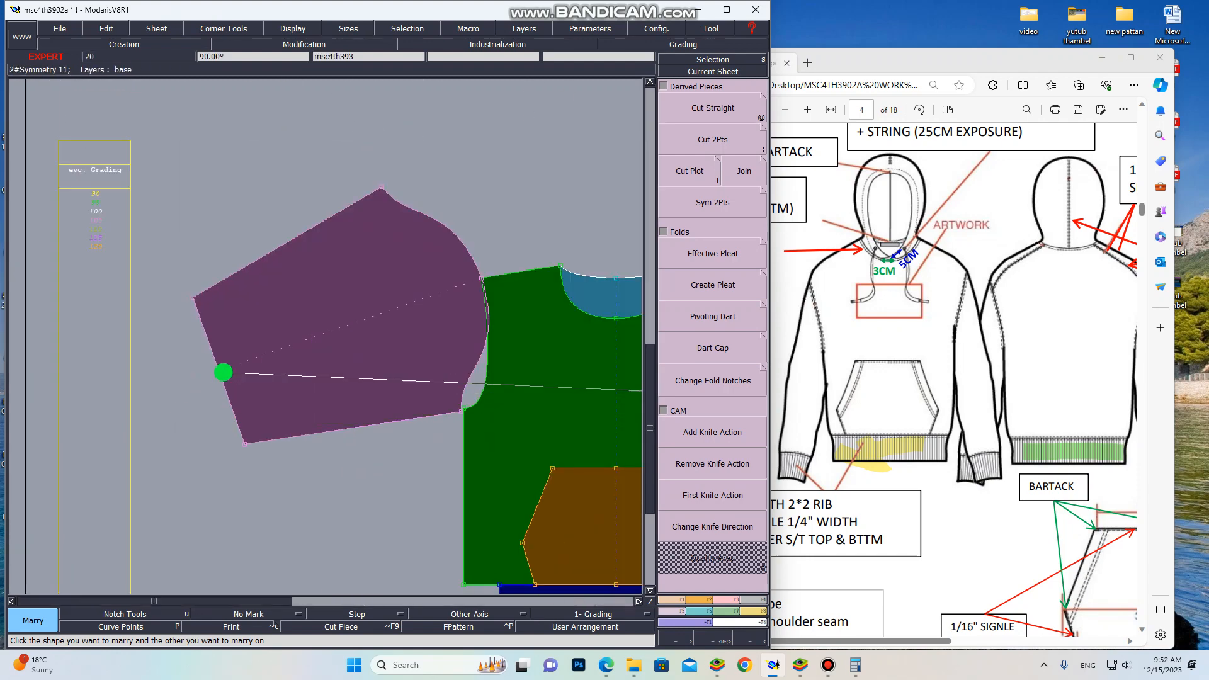
left_click(222, 372)
scroll(218, 370, "down", 2)
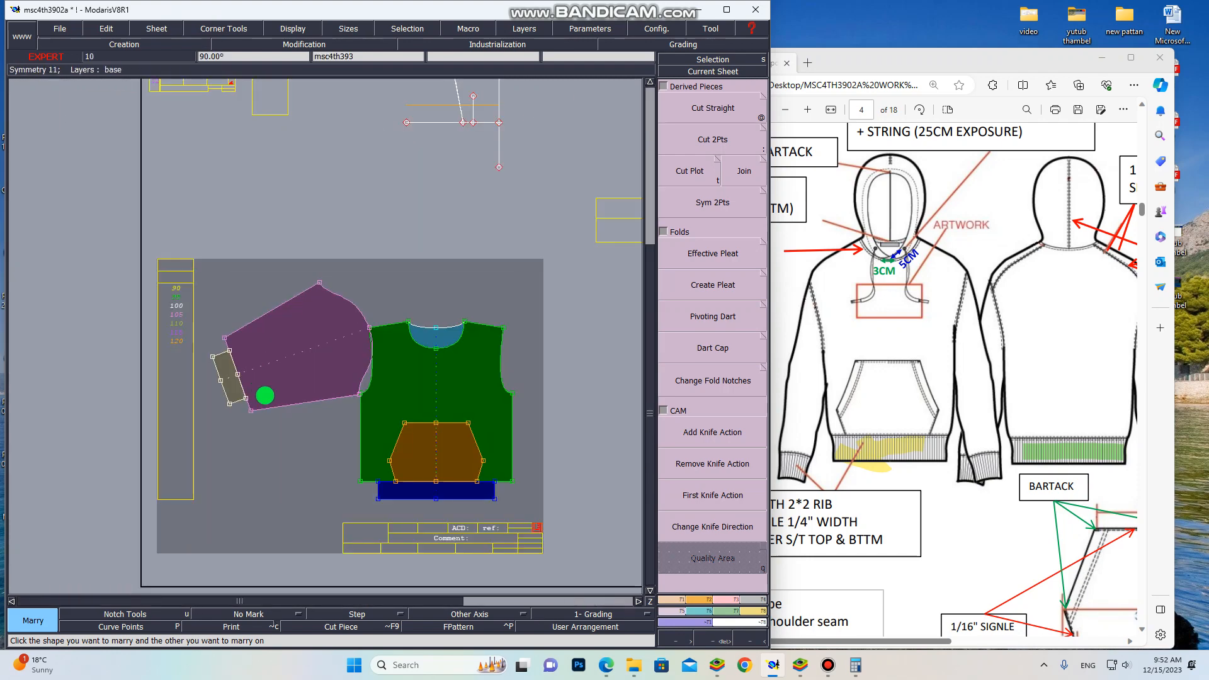
key("j")
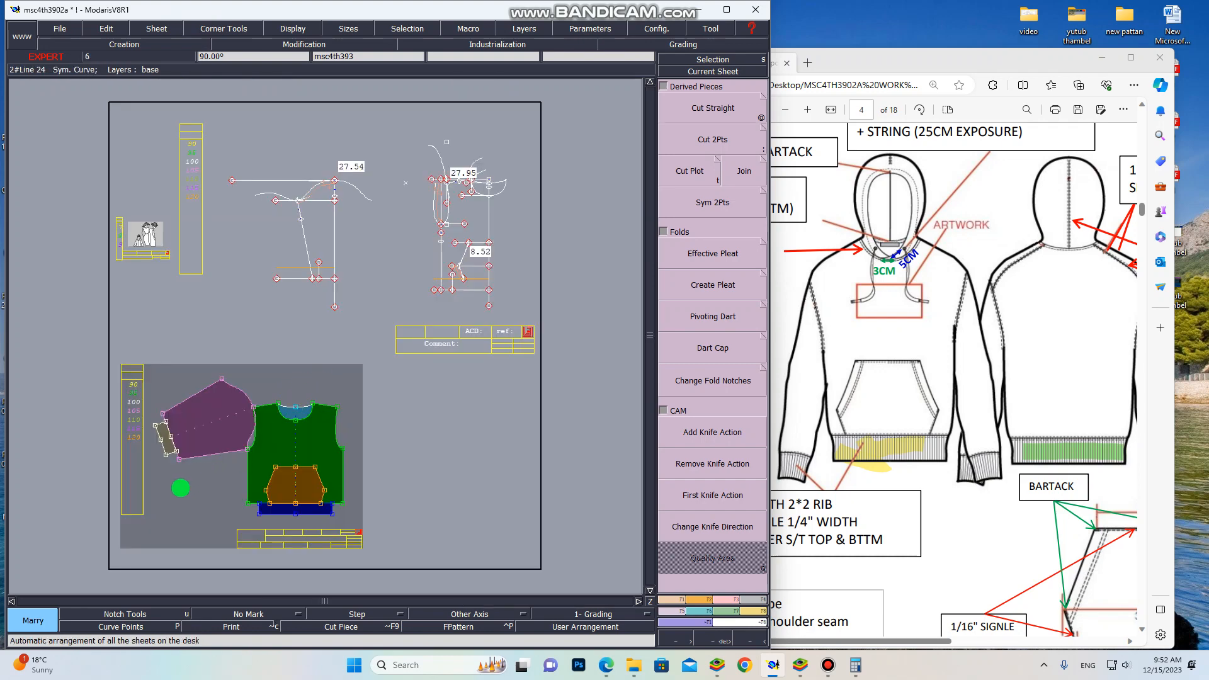
scroll(181, 488, "up", 2)
scroll(220, 480, "up", 2)
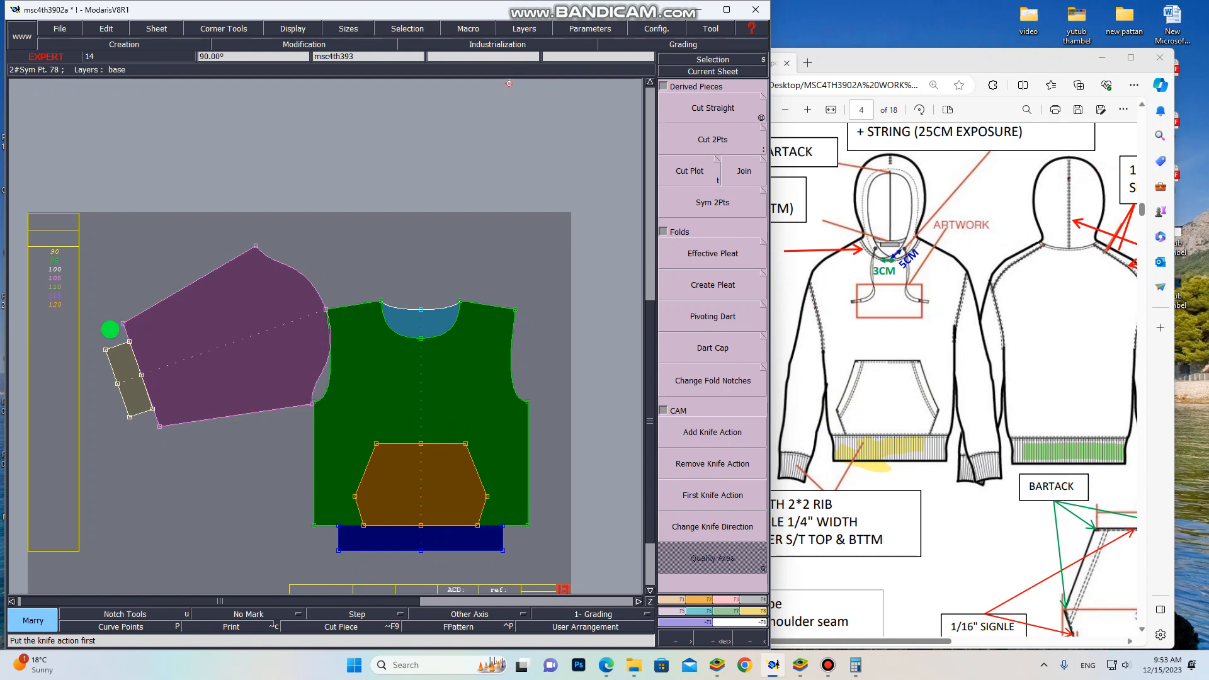
scroll(526, 365, "down", 1)
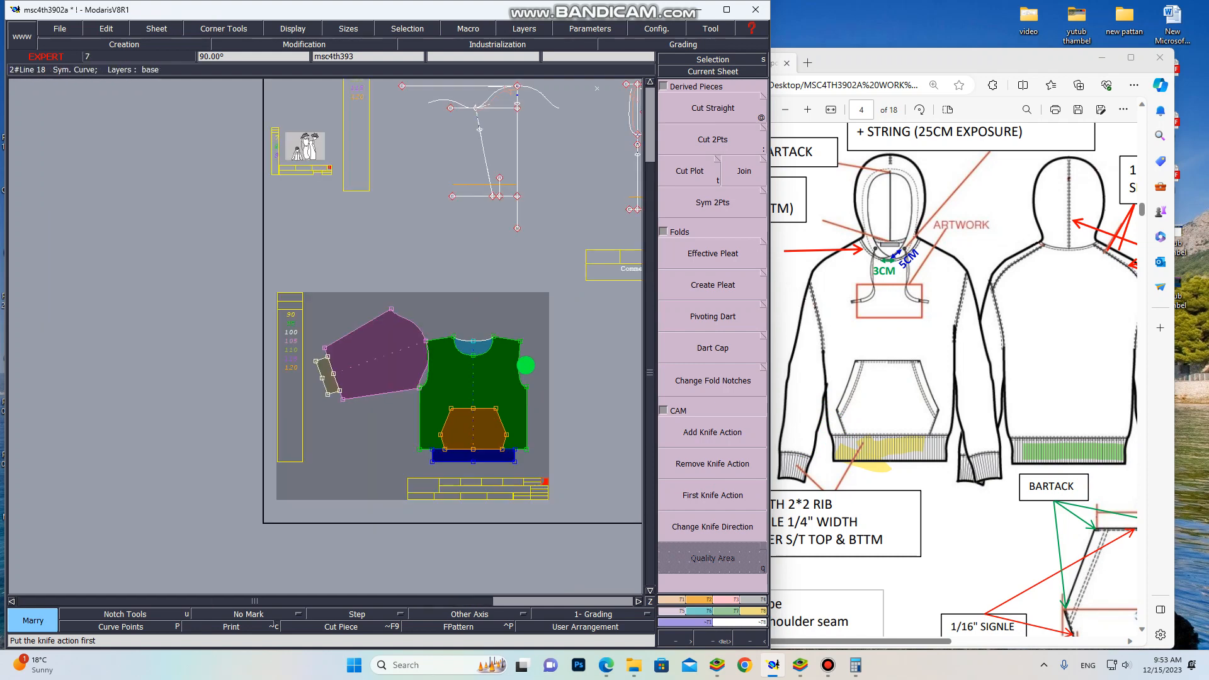
scroll(521, 327, "down", 1)
left_click(696, 292)
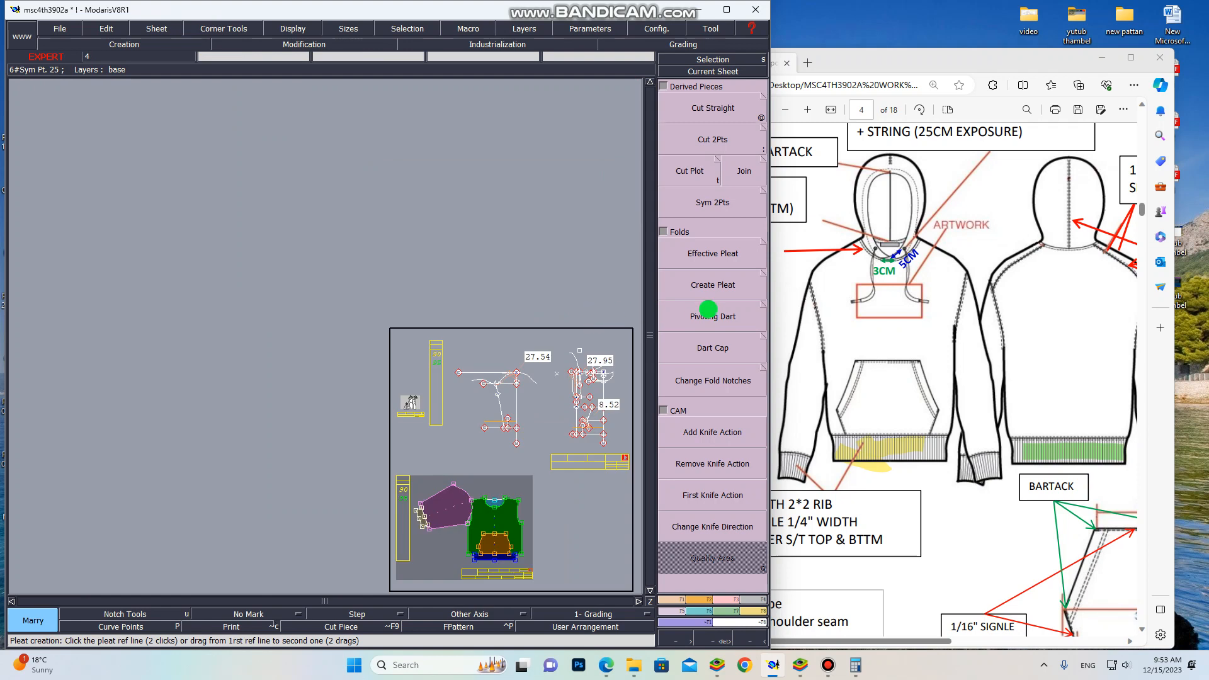
left_click(708, 309)
scroll(587, 337, "down", 1)
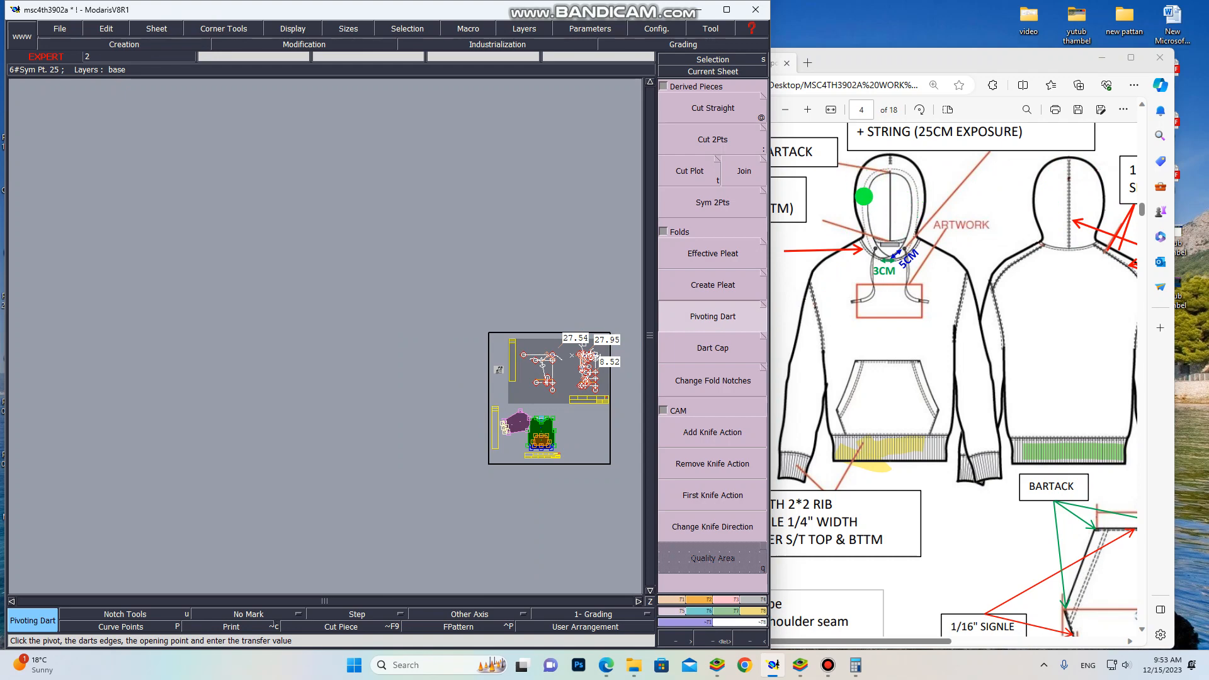
scroll(577, 289, "down", 1)
scroll(611, 323, "up", 3)
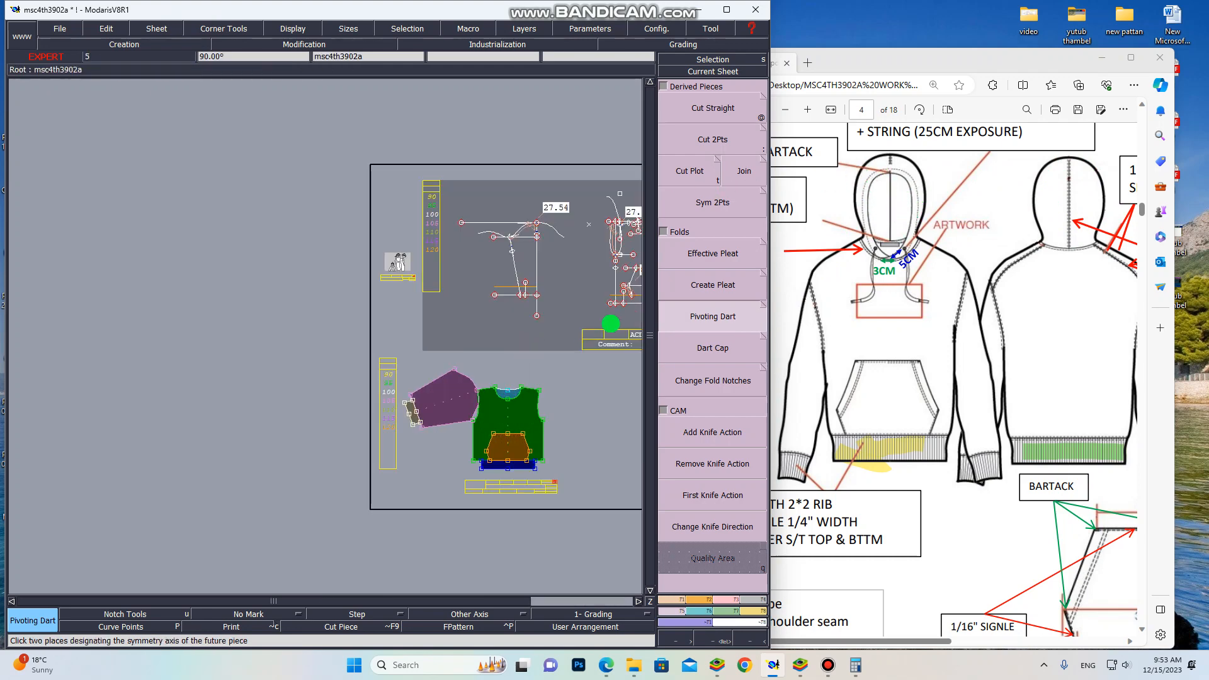
scroll(404, 328, "down", 2)
scroll(557, 328, "up", 4)
scroll(527, 351, "down", 2)
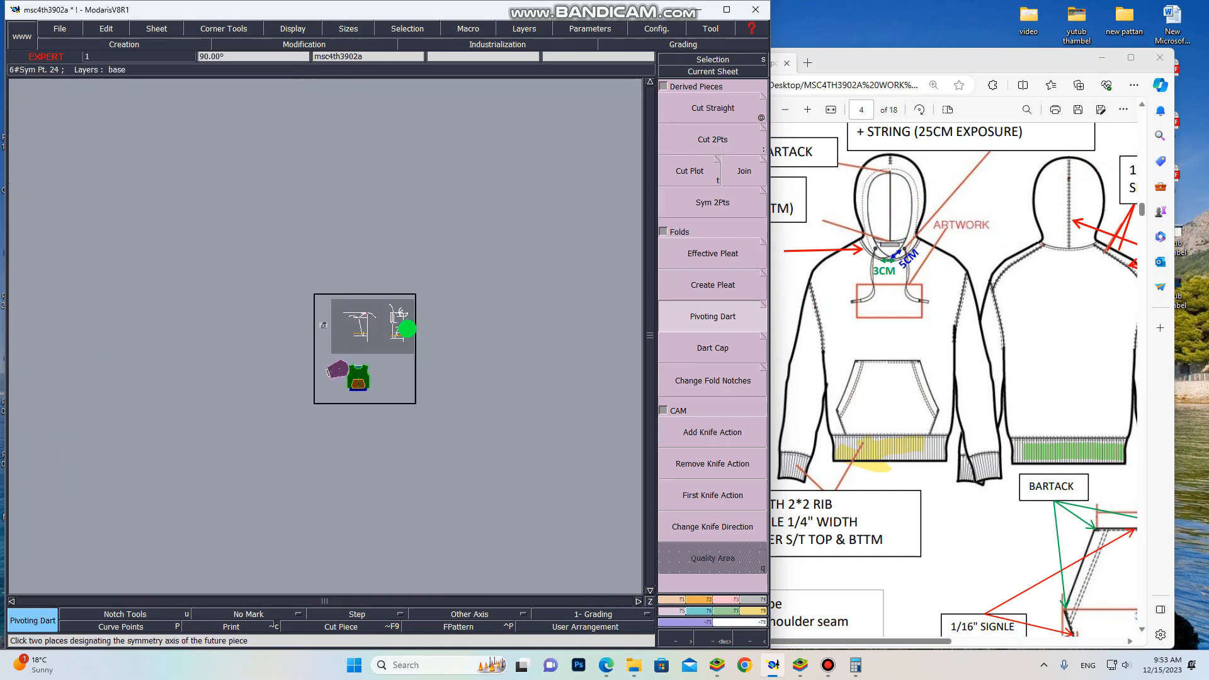
scroll(407, 328, "up", 3)
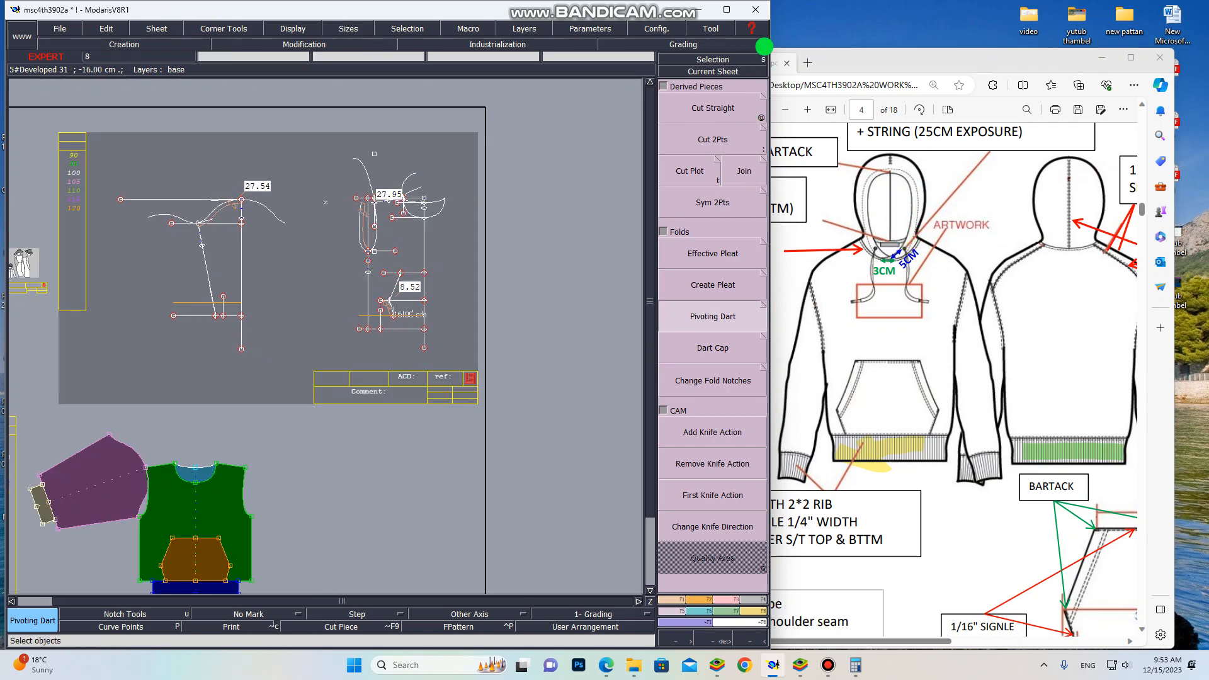
Minimize the work sheet window, maximize the Modaris pattern window and rearrange all sheets automatically.
left_click(1131, 61)
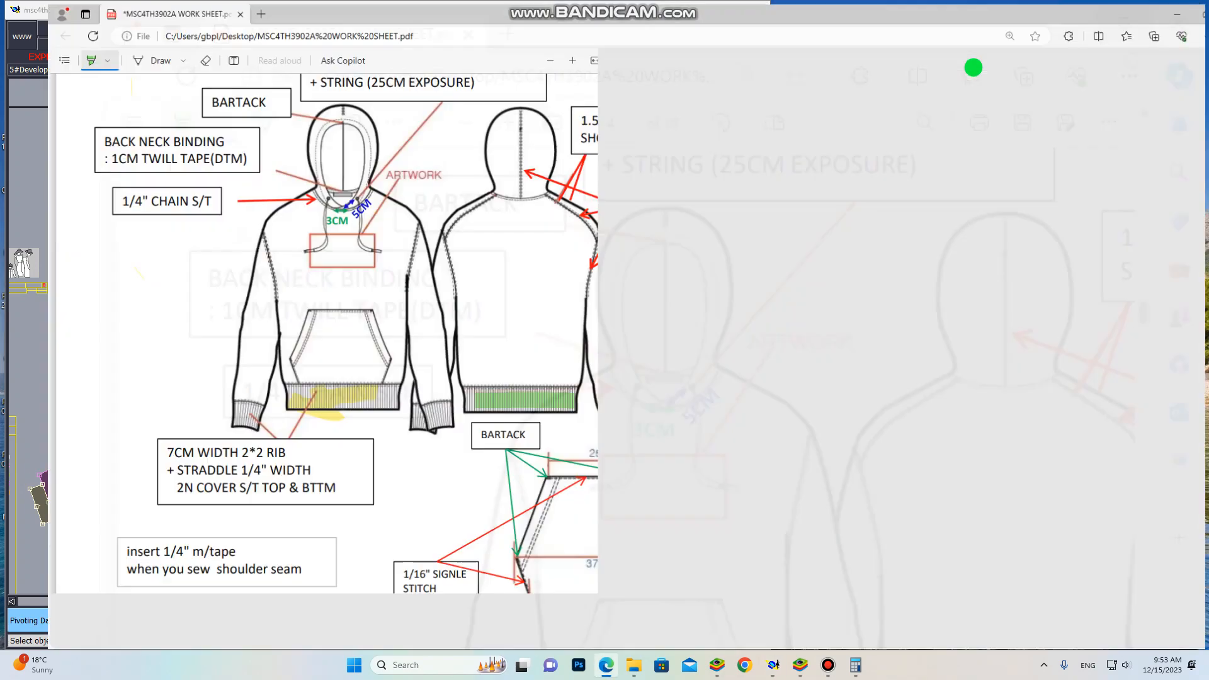
left_click(1120, 12)
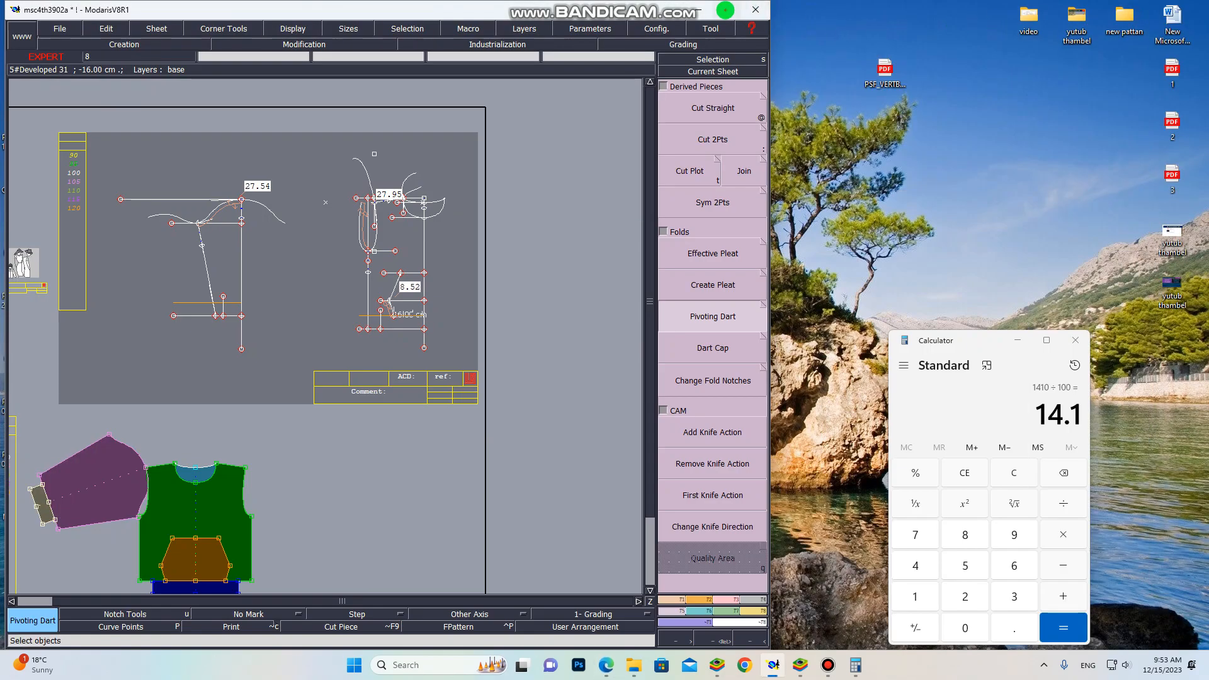
left_click(726, 10)
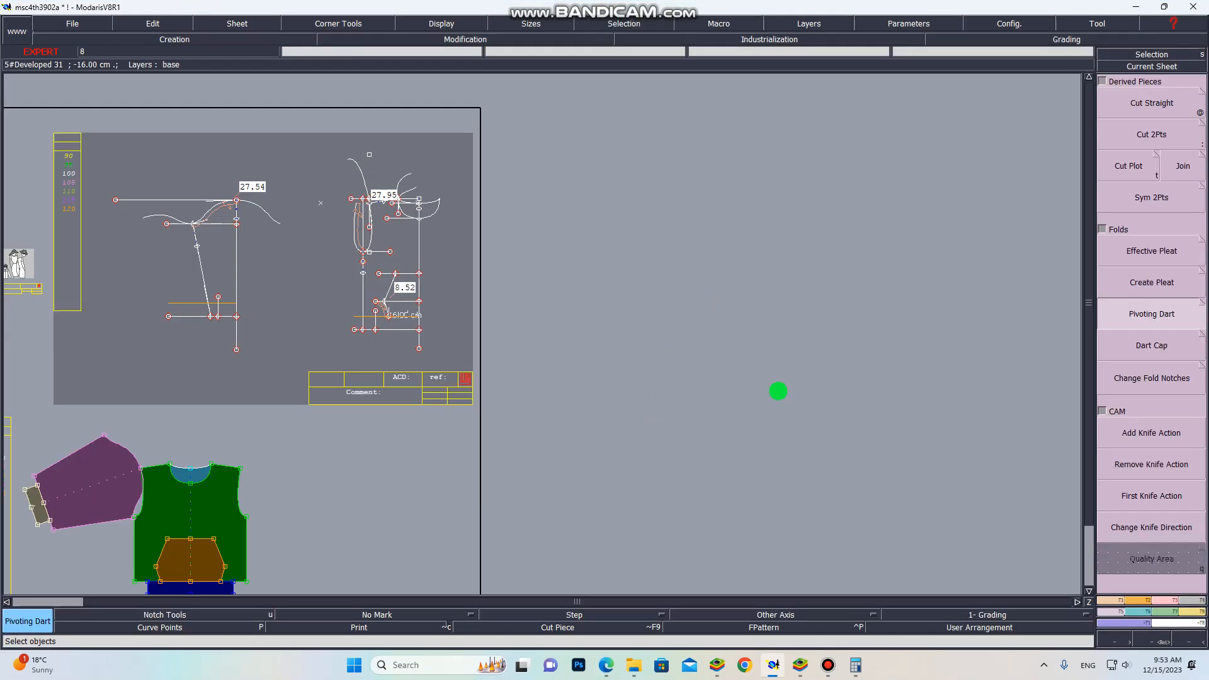
key("j")
scroll(538, 298, "up", 1)
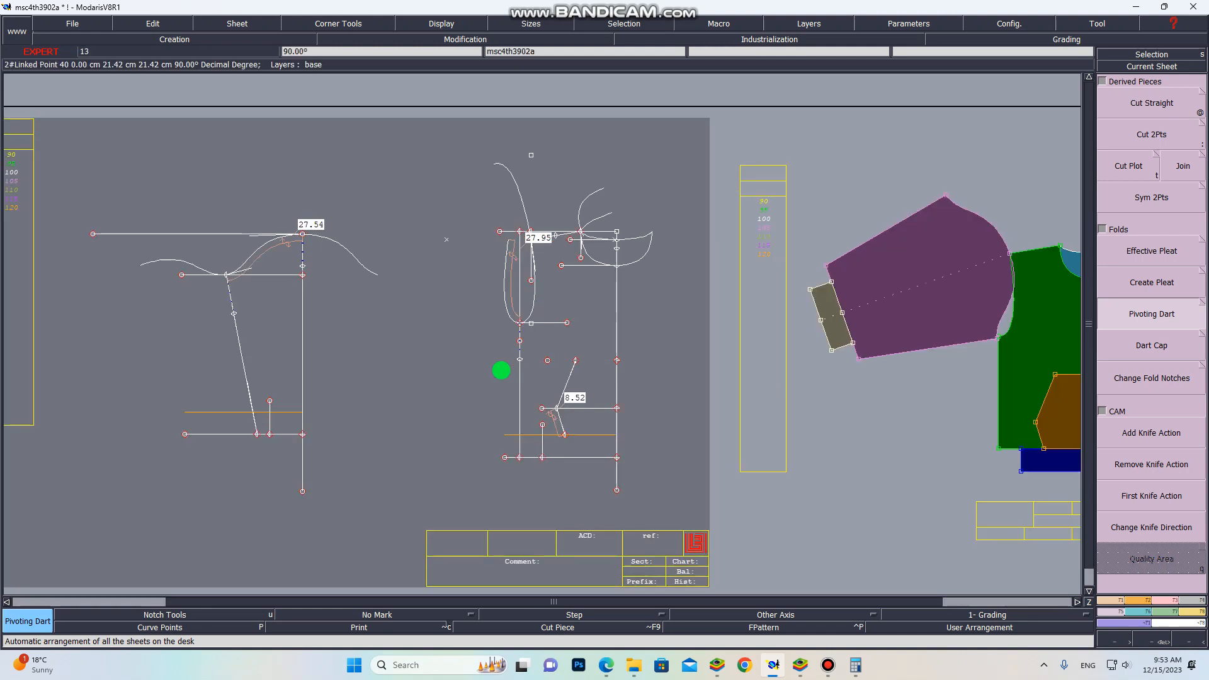
scroll(500, 370, "down", 1)
scroll(475, 272, "up", 1)
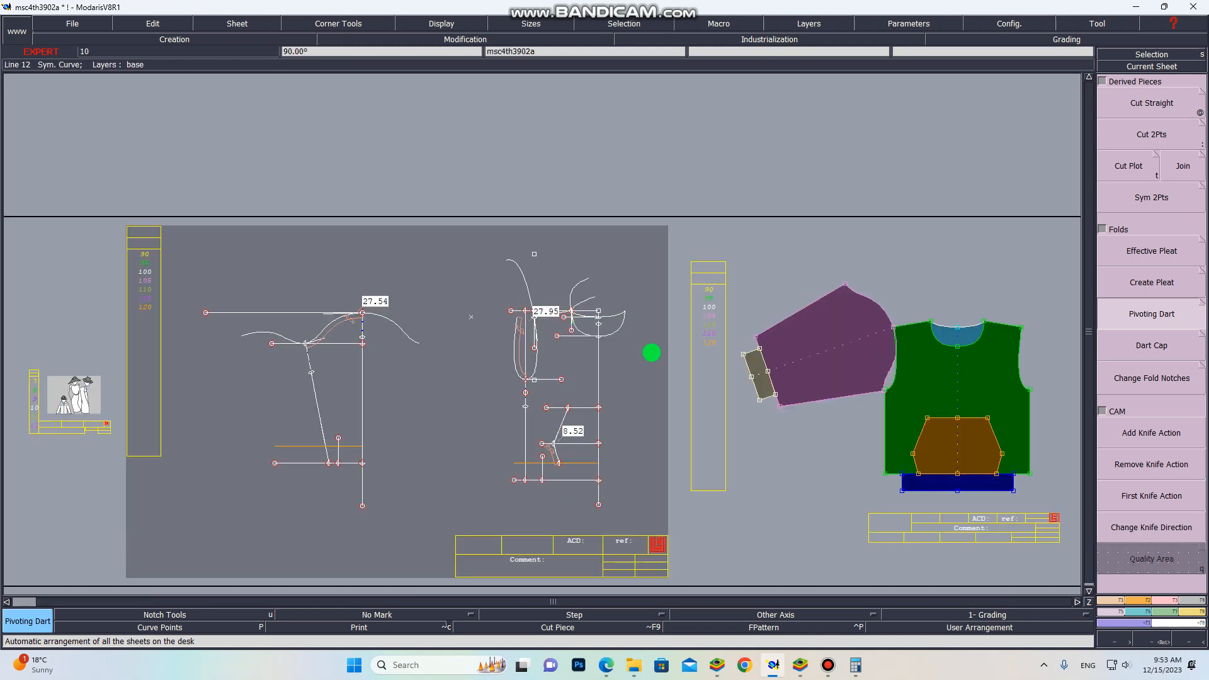
key("d")
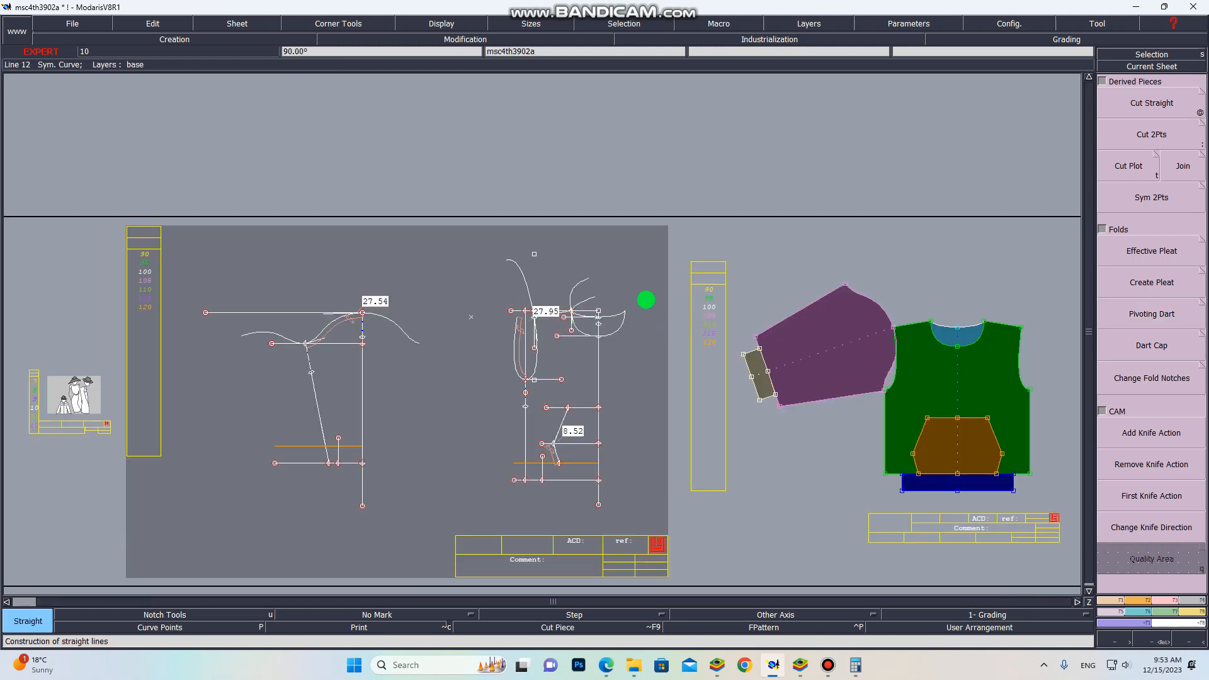
left_click(637, 290)
left_click(782, 284)
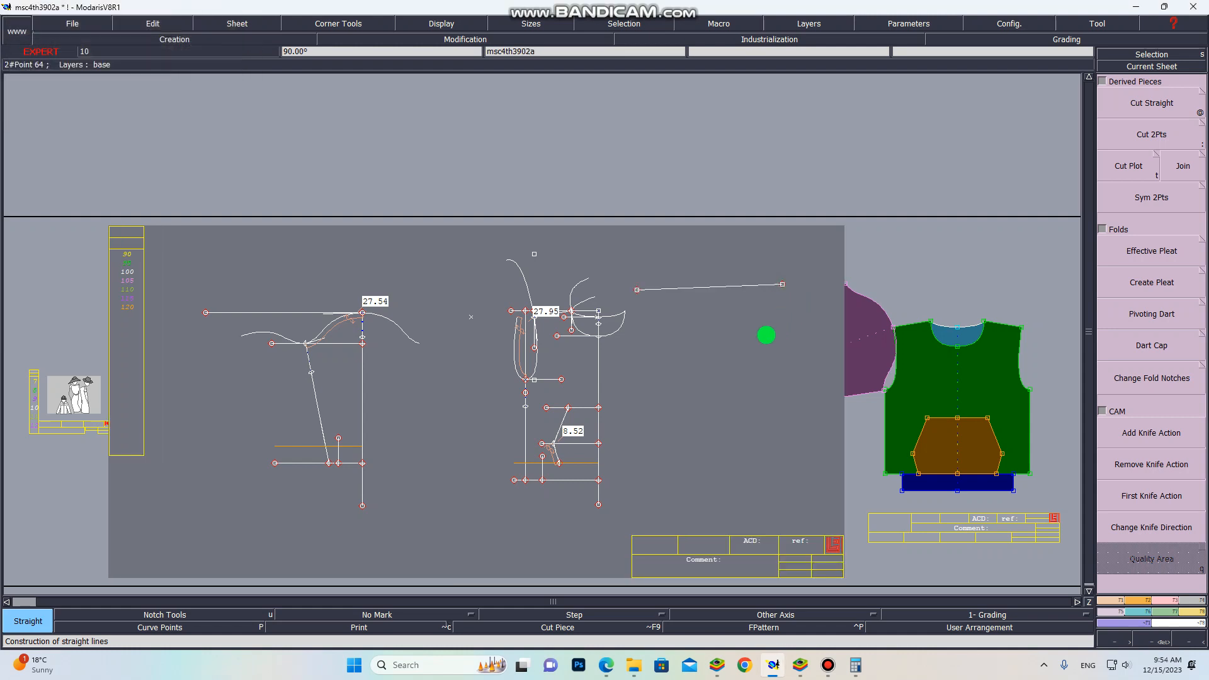
key("ctrl+z")
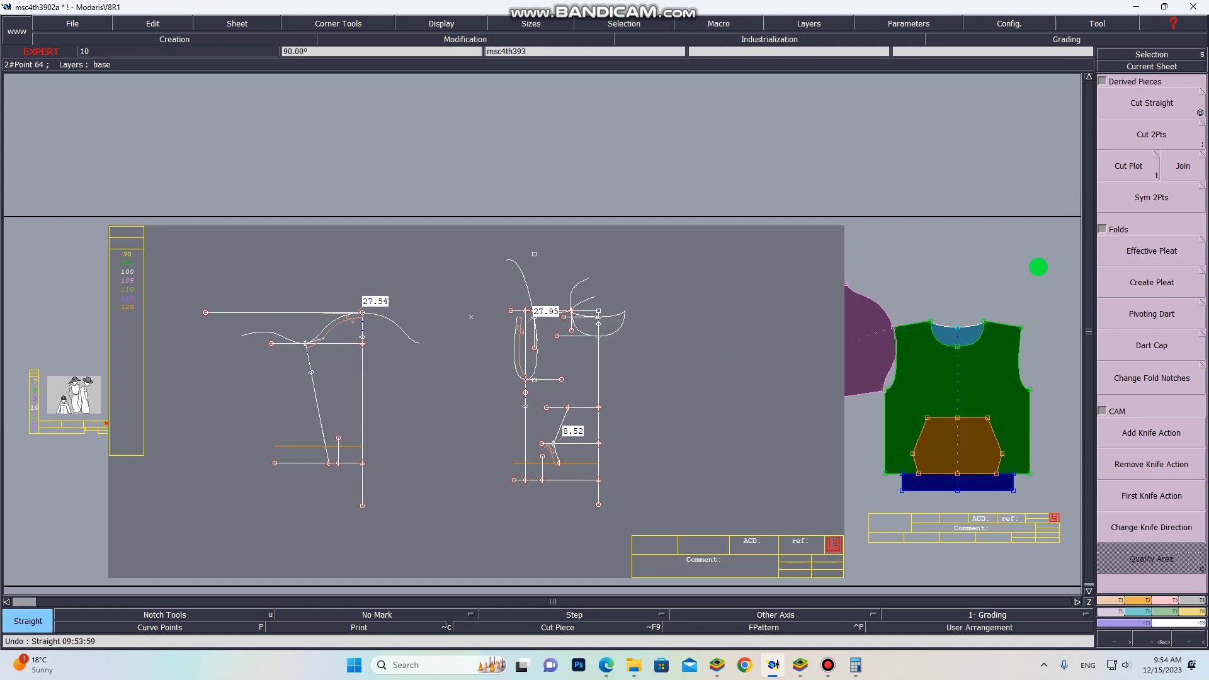
Create a free point beside the body draft and a linked point about 66.5 cm above it.
key("p")
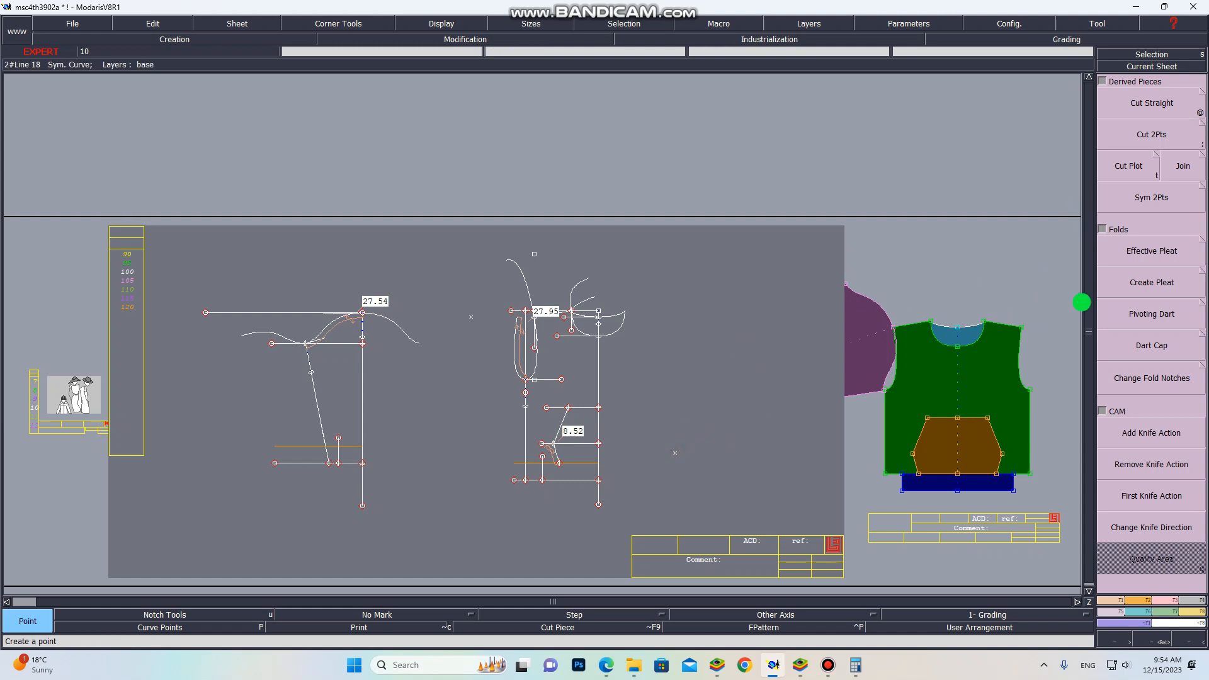
key("F1")
key("F2")
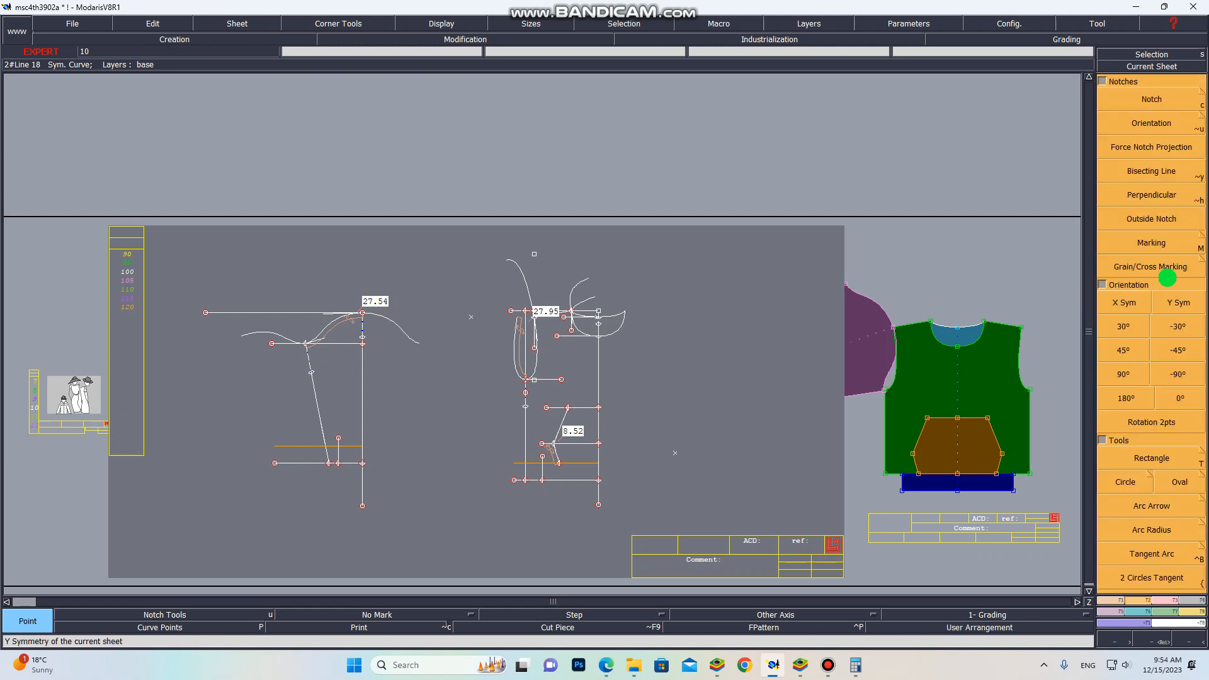
key("F3")
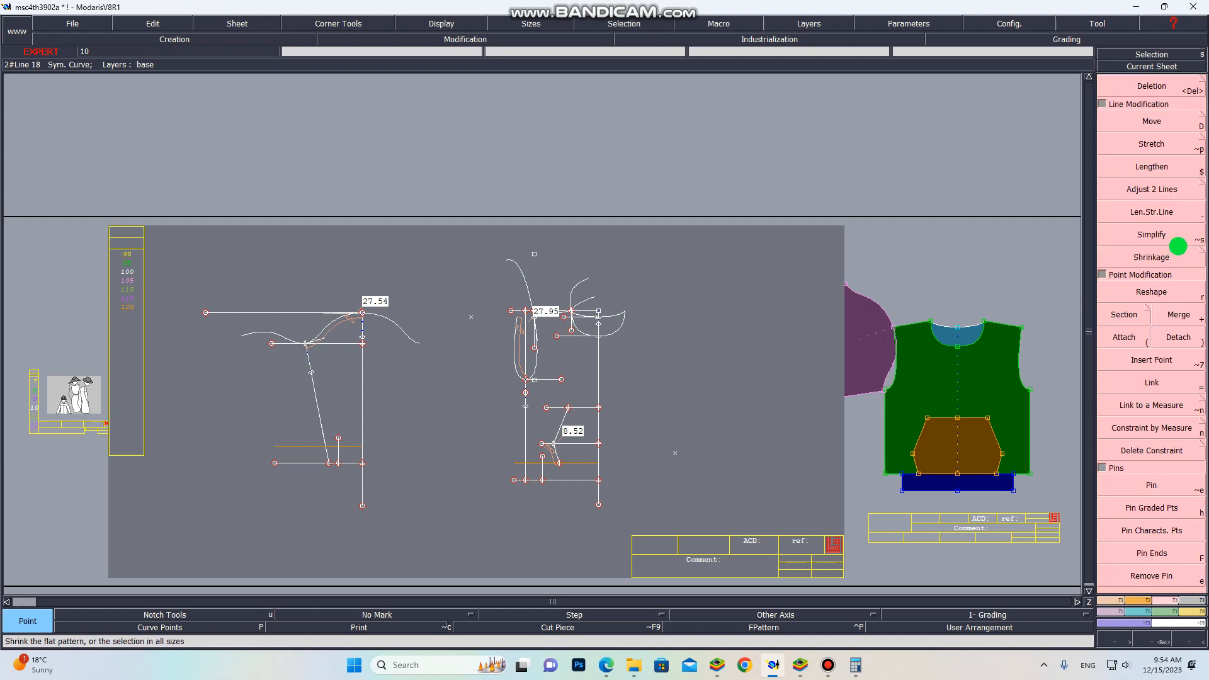
key("F1")
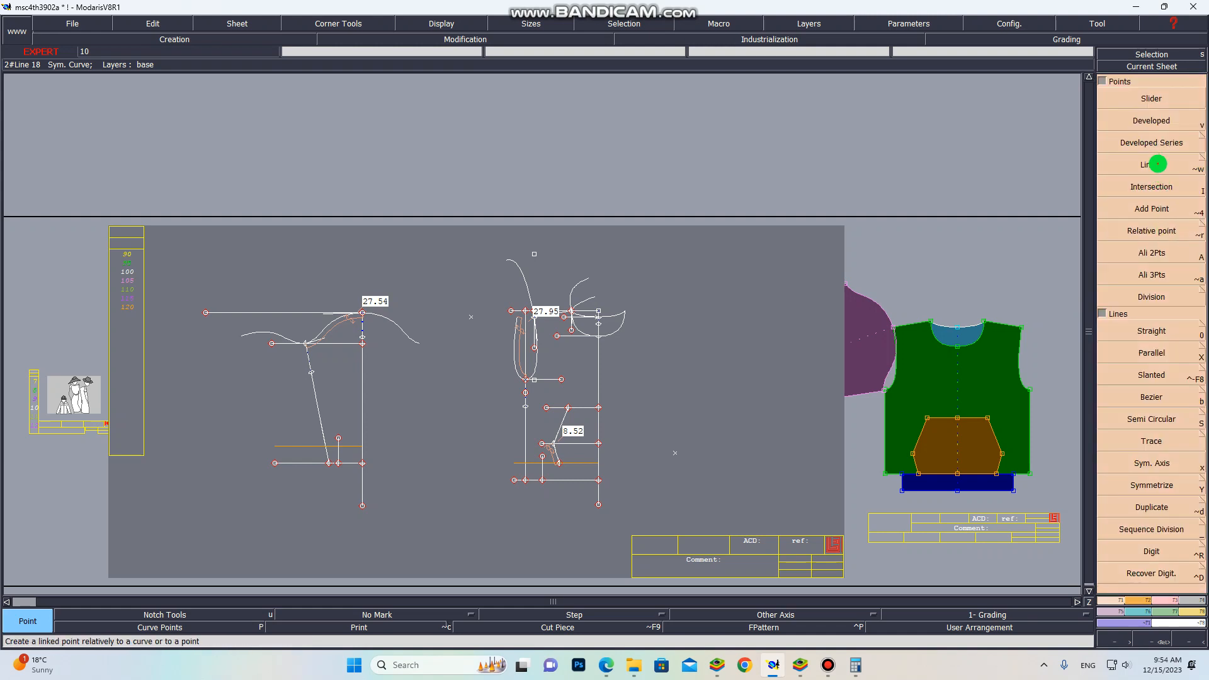
left_click(1157, 163)
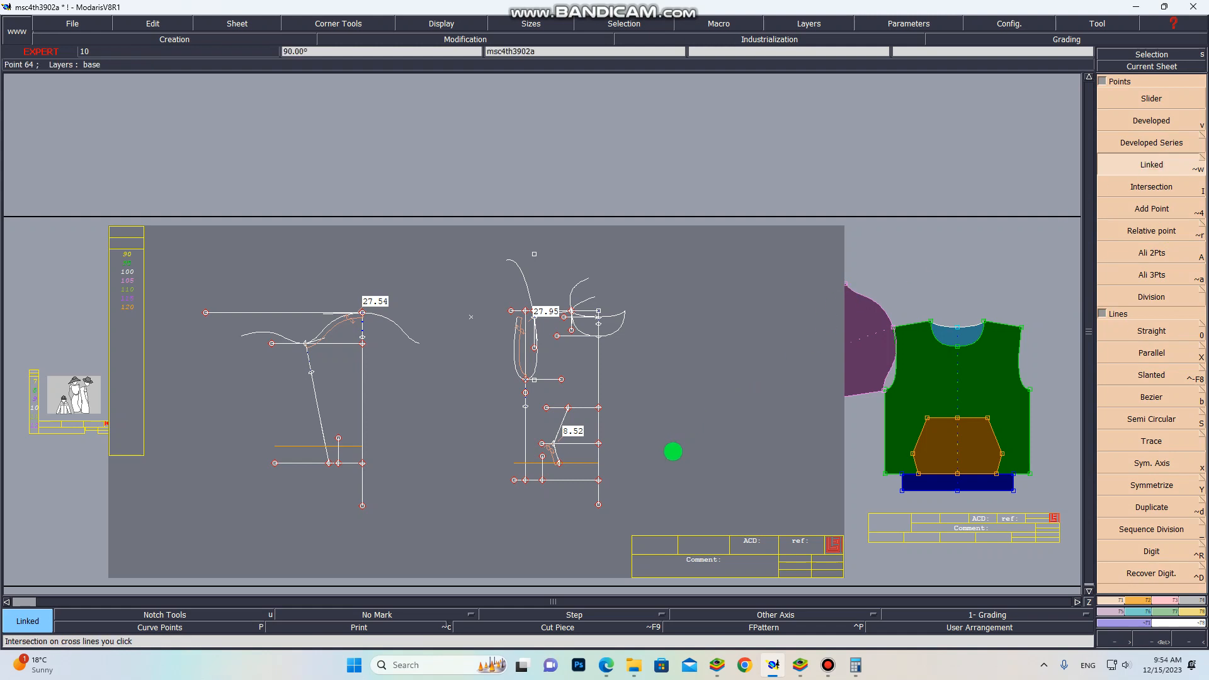
left_click(674, 453)
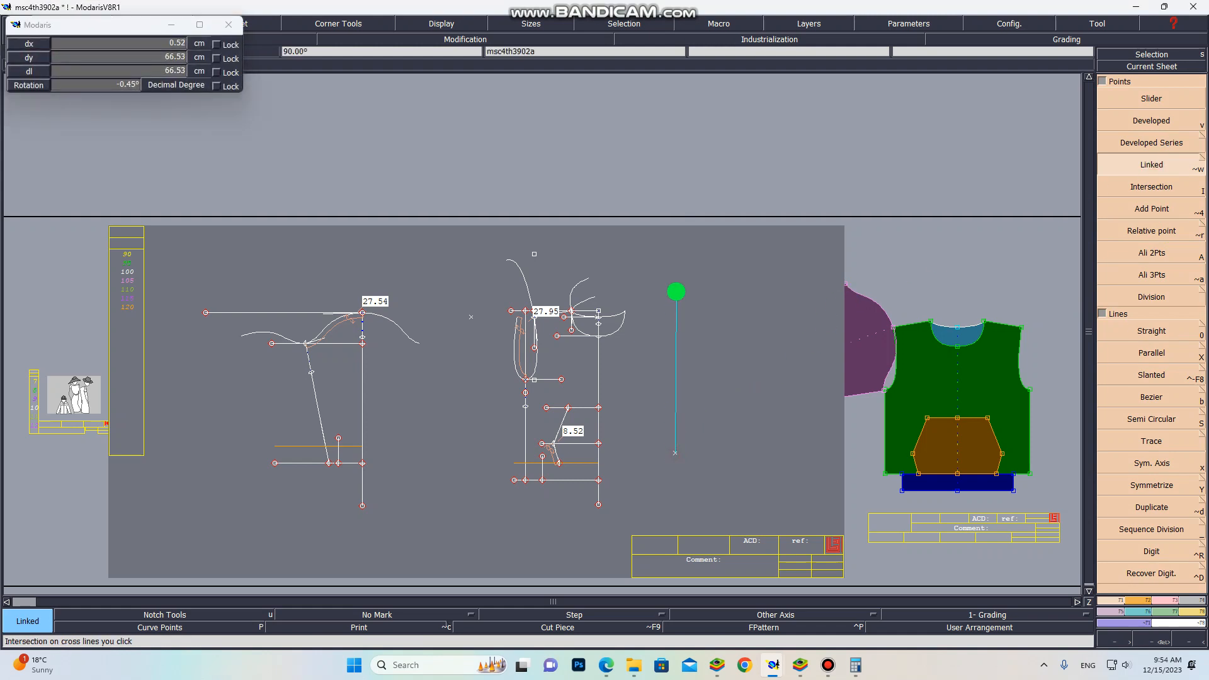
left_click(676, 292)
Align the linked point vertically with the free point below it, using the two-point alignment tool.
key("shift+a")
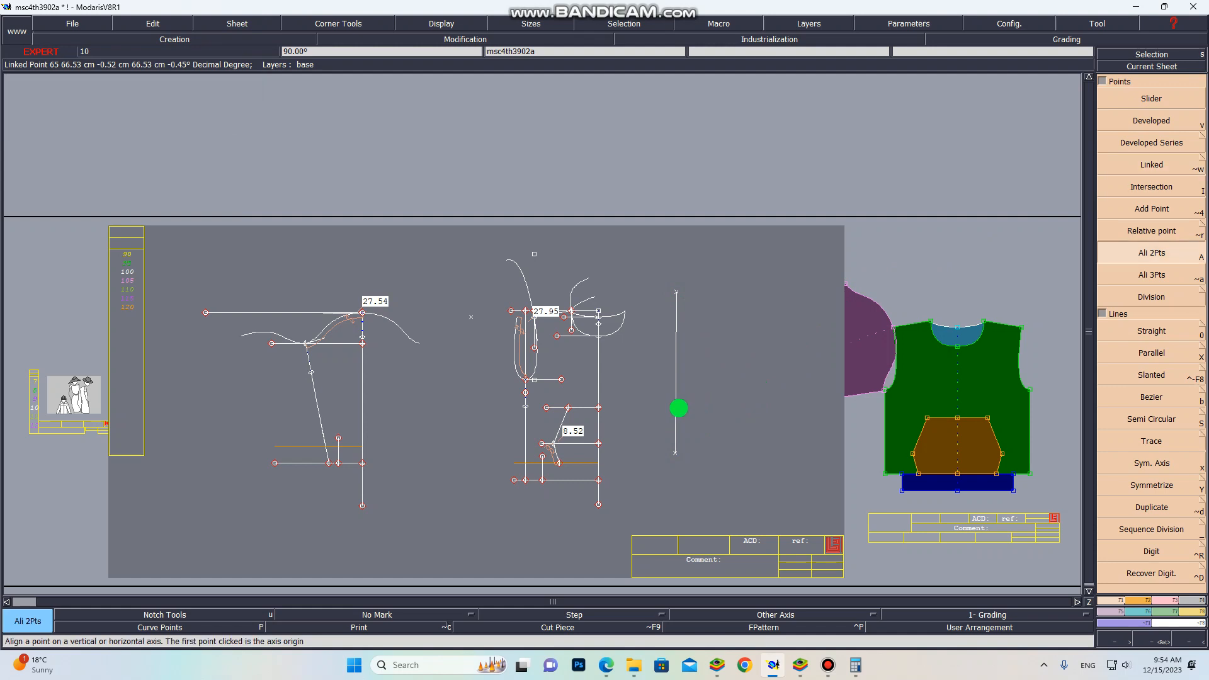
scroll(731, 305, "up", 3)
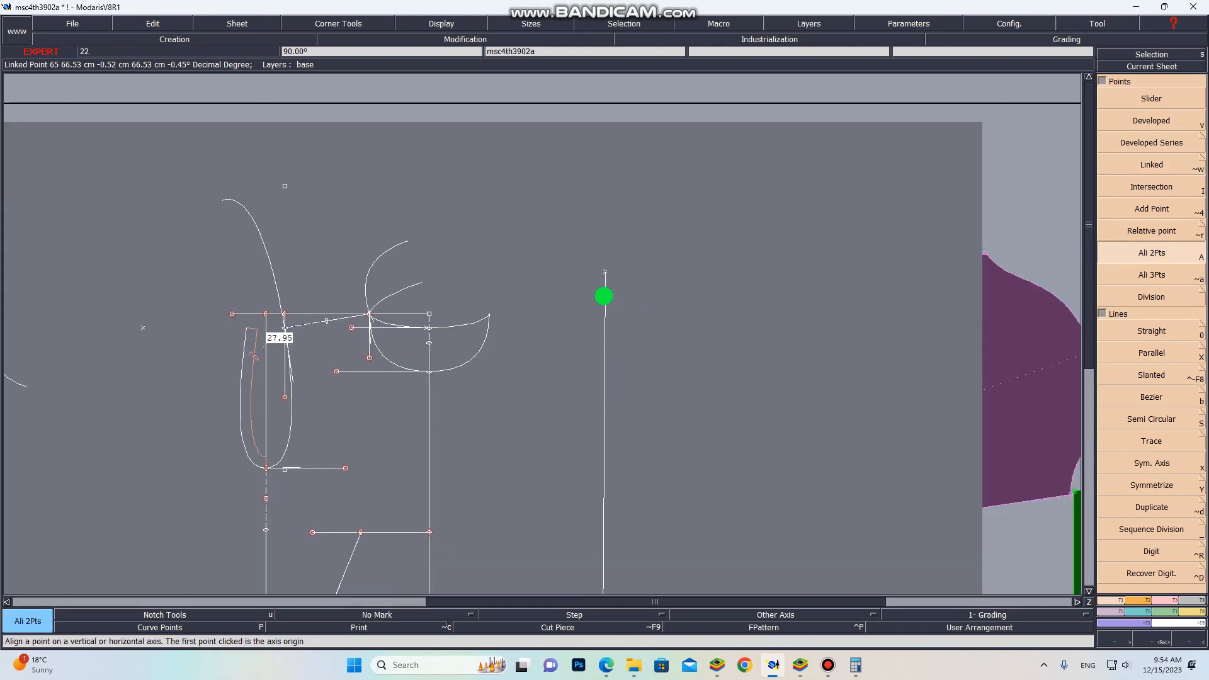
scroll(603, 296, "down", 3)
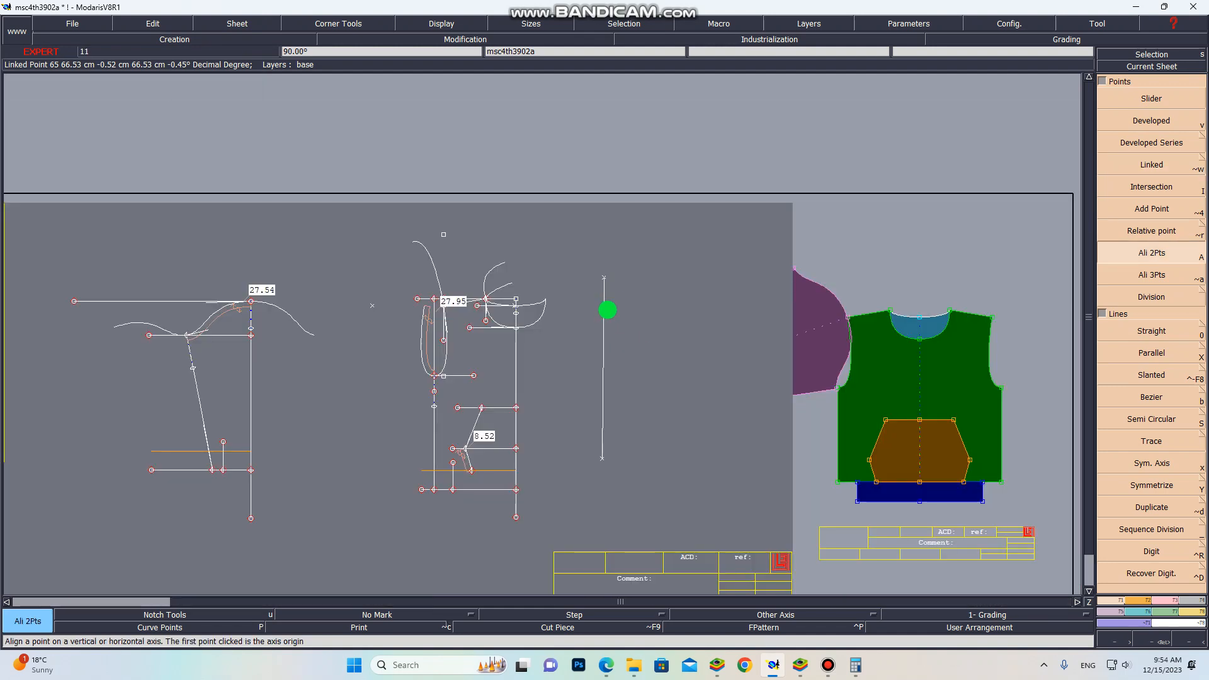
scroll(607, 310, "up", 3)
scroll(600, 268, "down", 3)
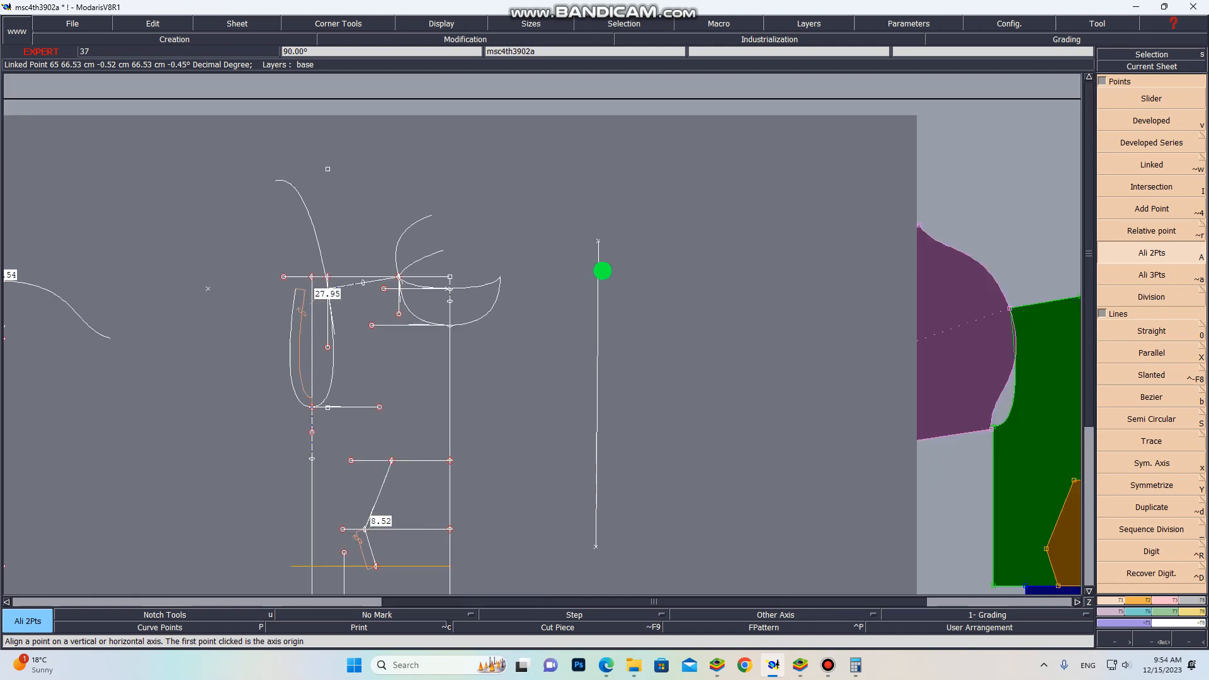
scroll(607, 372, "up", 3)
scroll(617, 391, "down", 4)
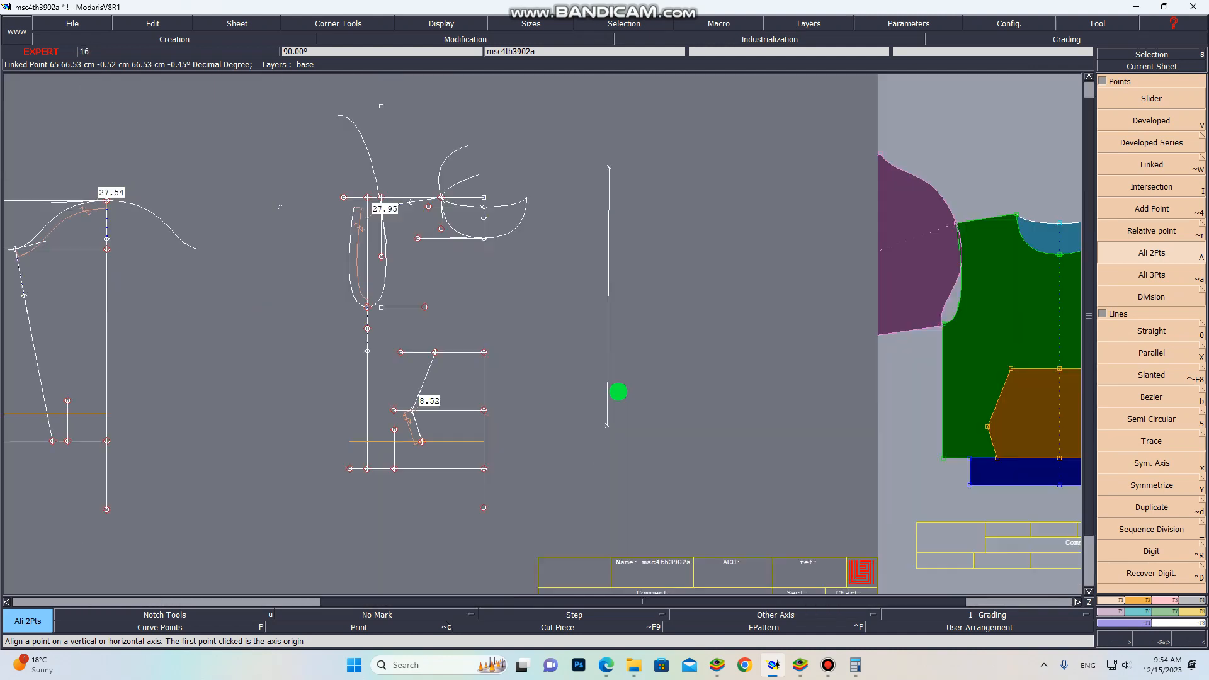
scroll(621, 395, "up", 3)
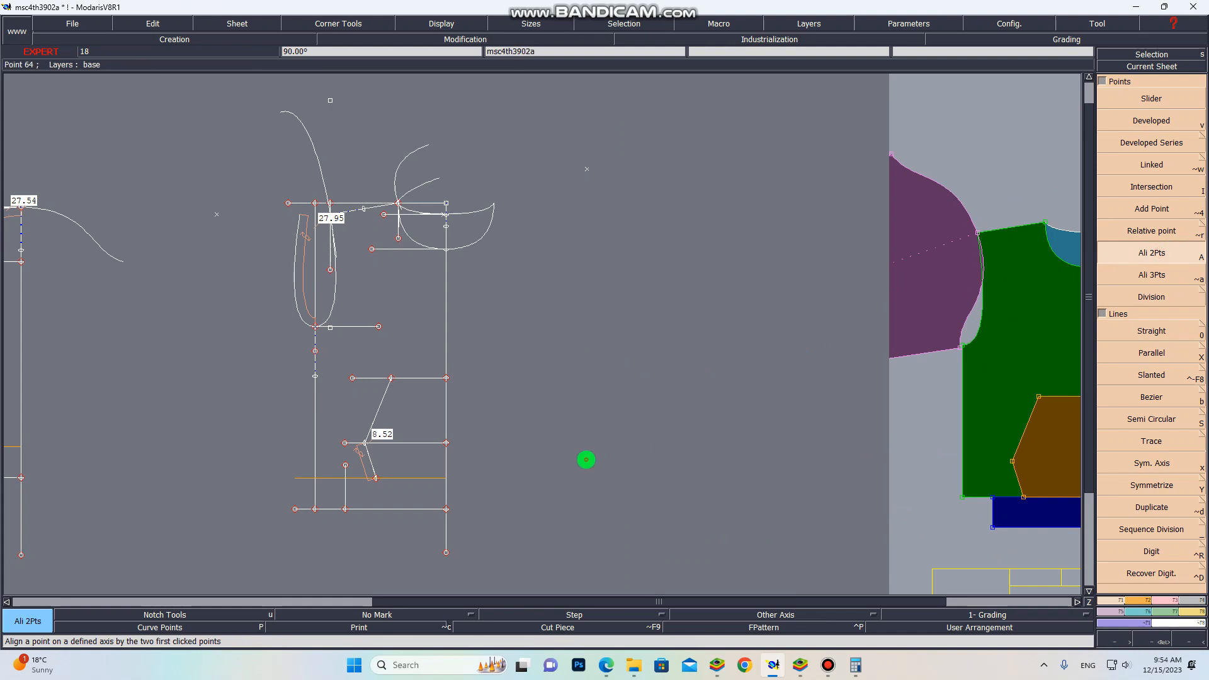
scroll(587, 168, "up", 2)
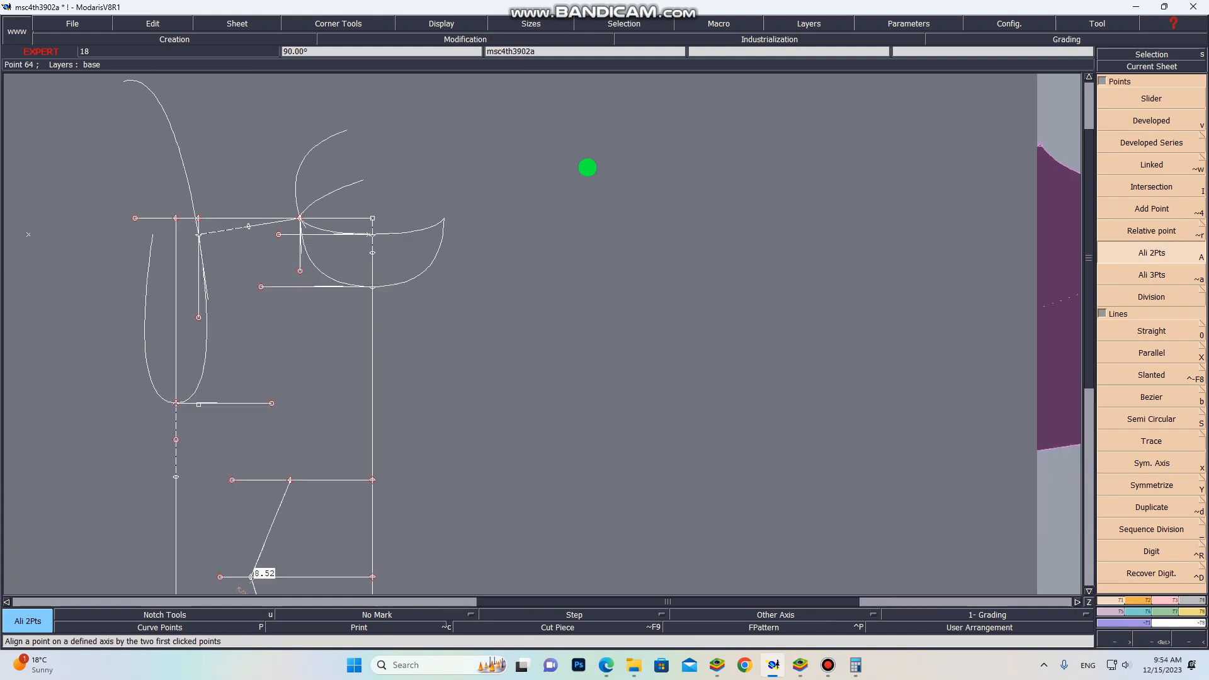
scroll(587, 167, "up", 8)
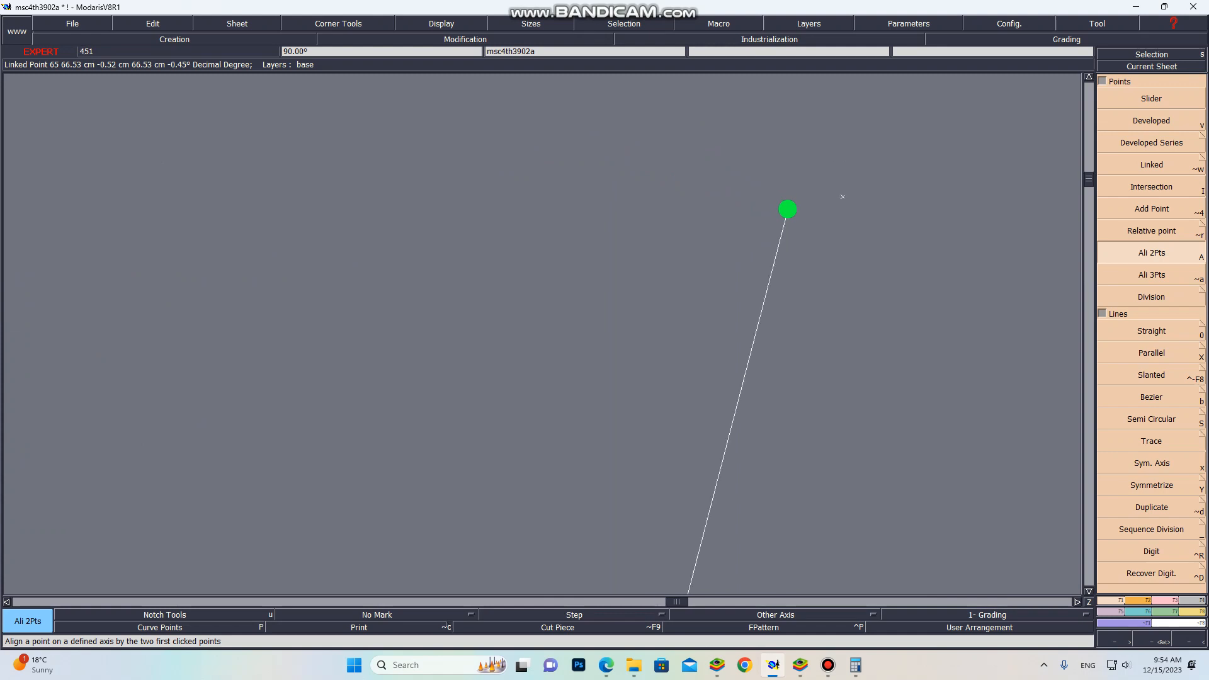
left_click(787, 208)
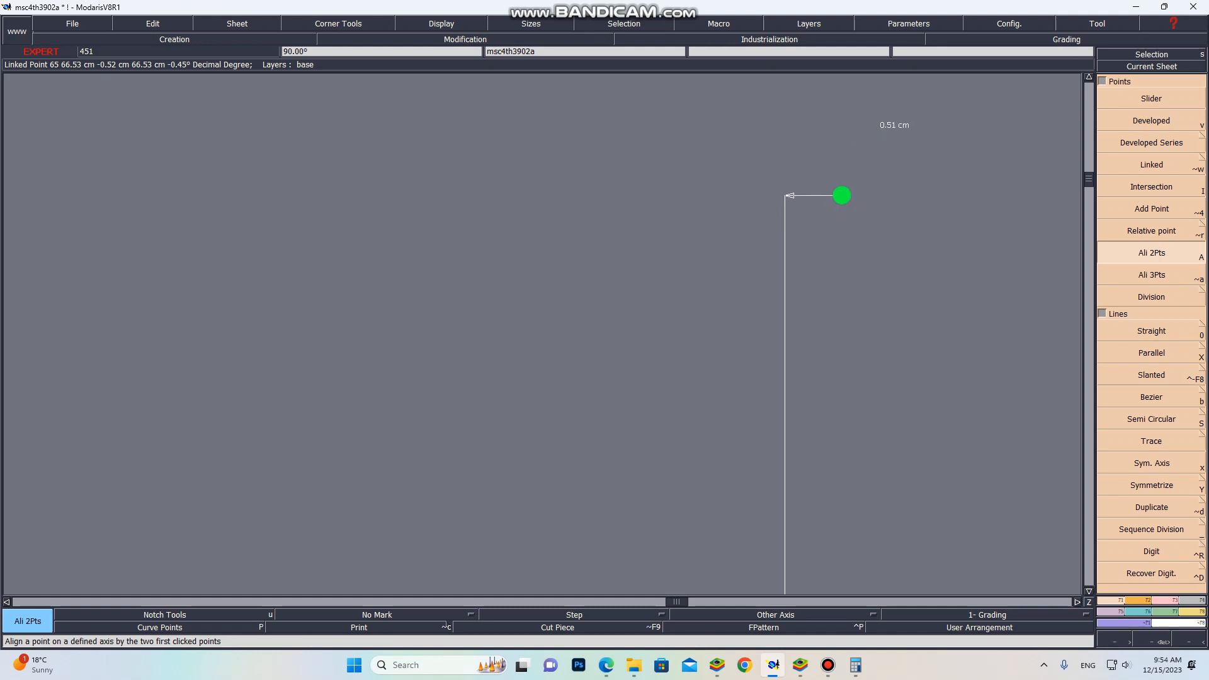
left_click(842, 196)
Draw a straight vertical line between the two aligned points beside the body draft and rearrange all sheets automatically.
scroll(786, 197, "down", 10)
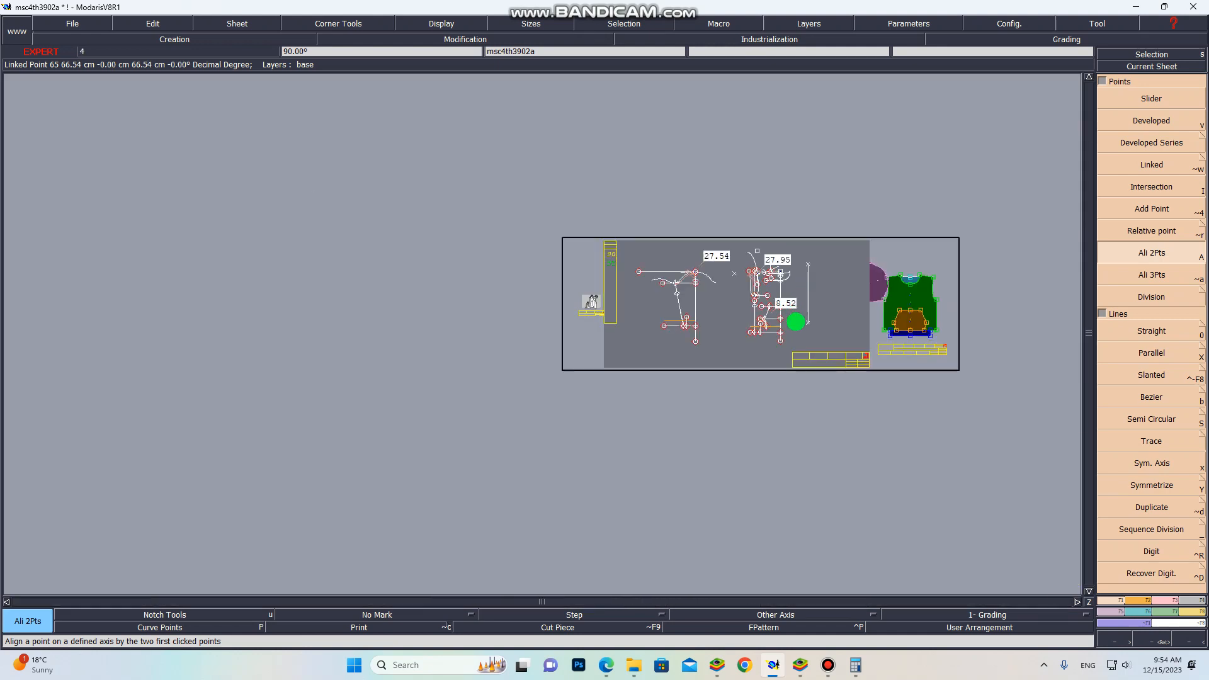
scroll(796, 322, "up", 3)
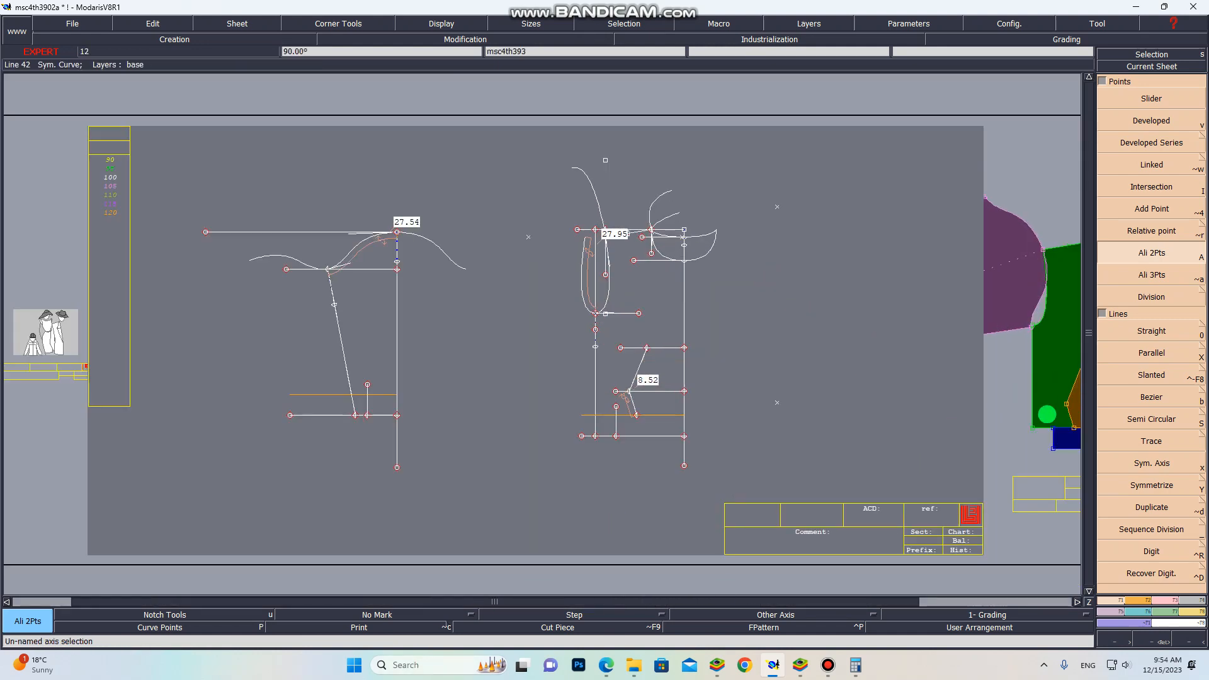
key("0")
left_click(777, 207)
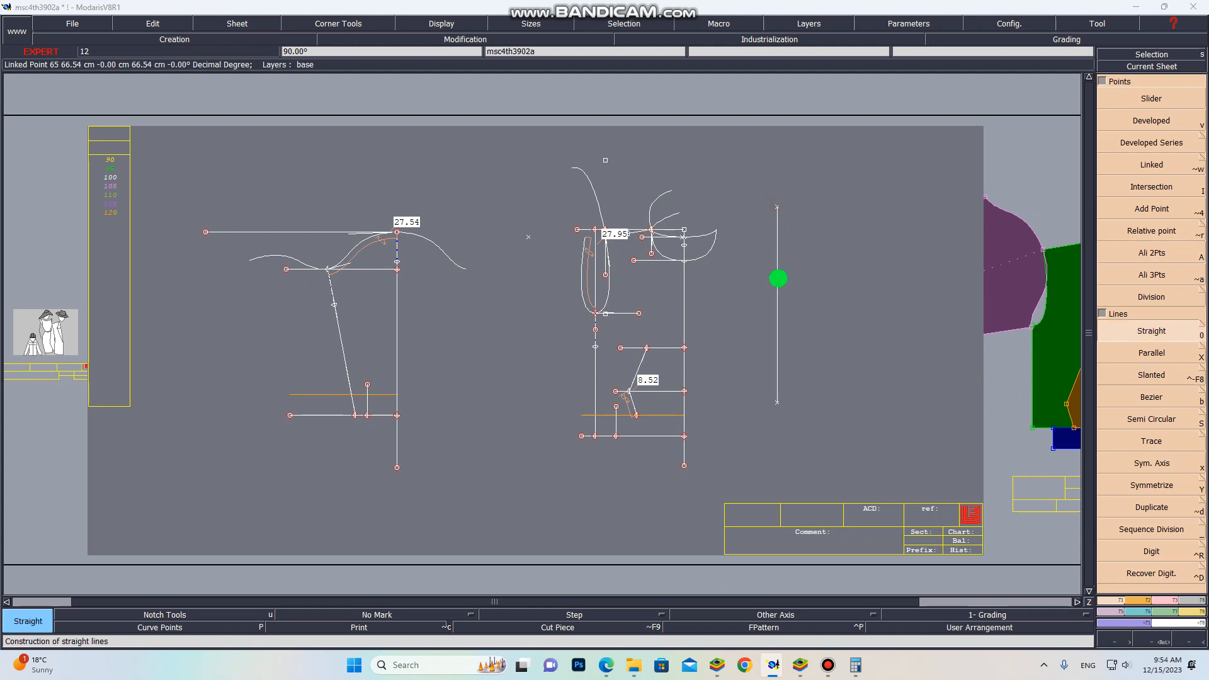
left_click(777, 404)
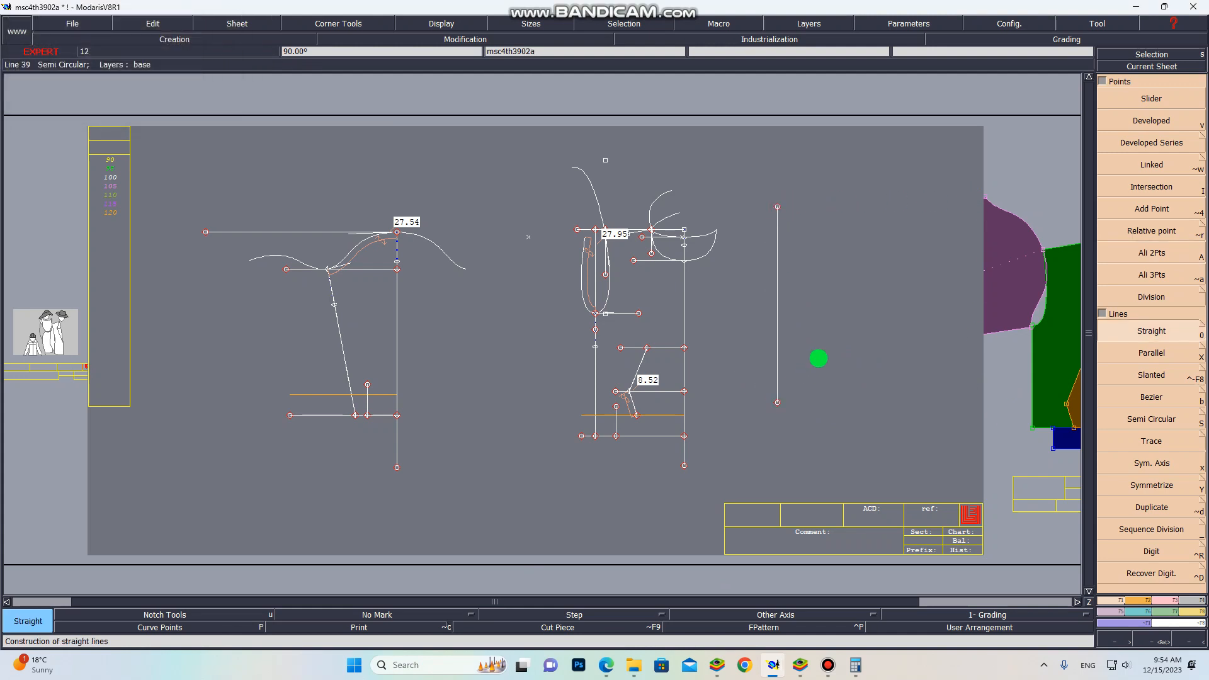
scroll(778, 388, "down", 2)
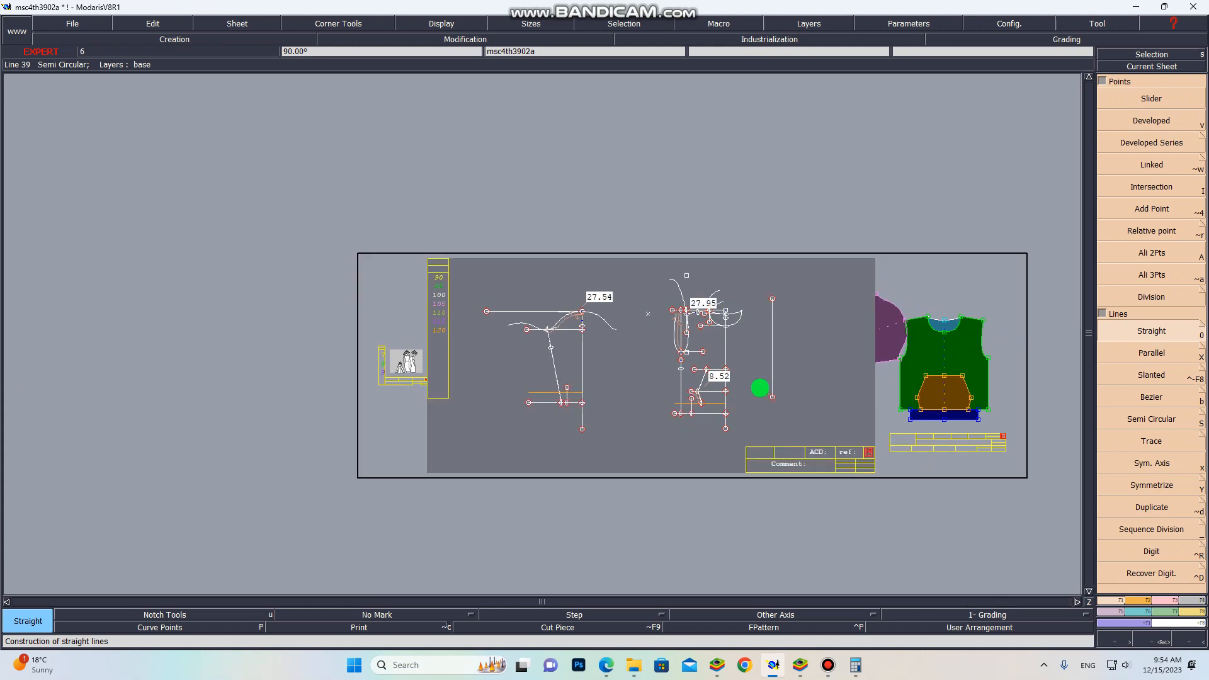
key("j")
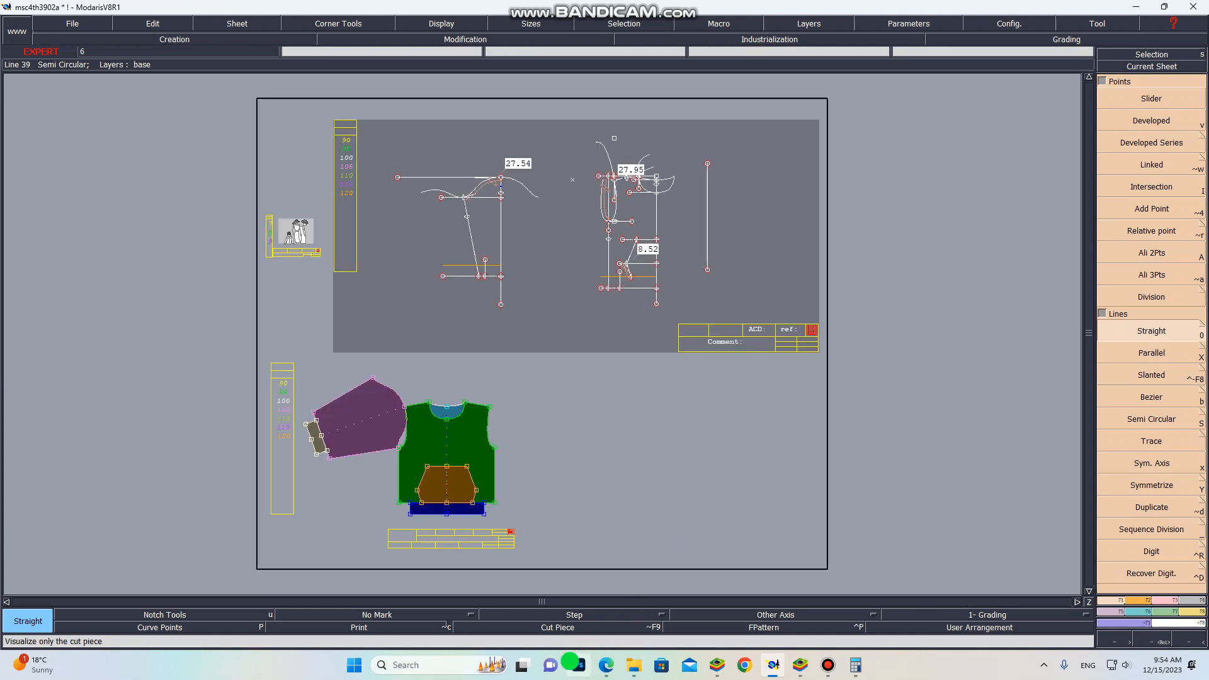
Switch to the MSC4TH3902A work sheet PDF in Edge and highlight the hood on the back-view hoodie sketch.
mouse_move(606, 665)
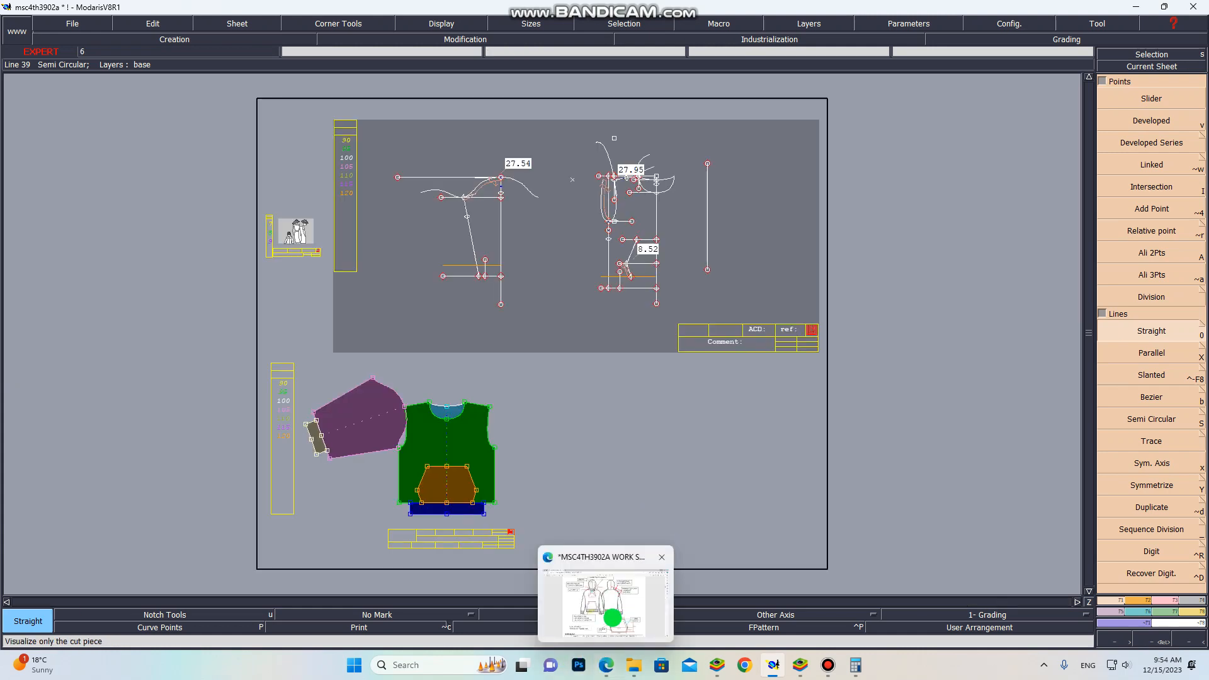
left_click(608, 595)
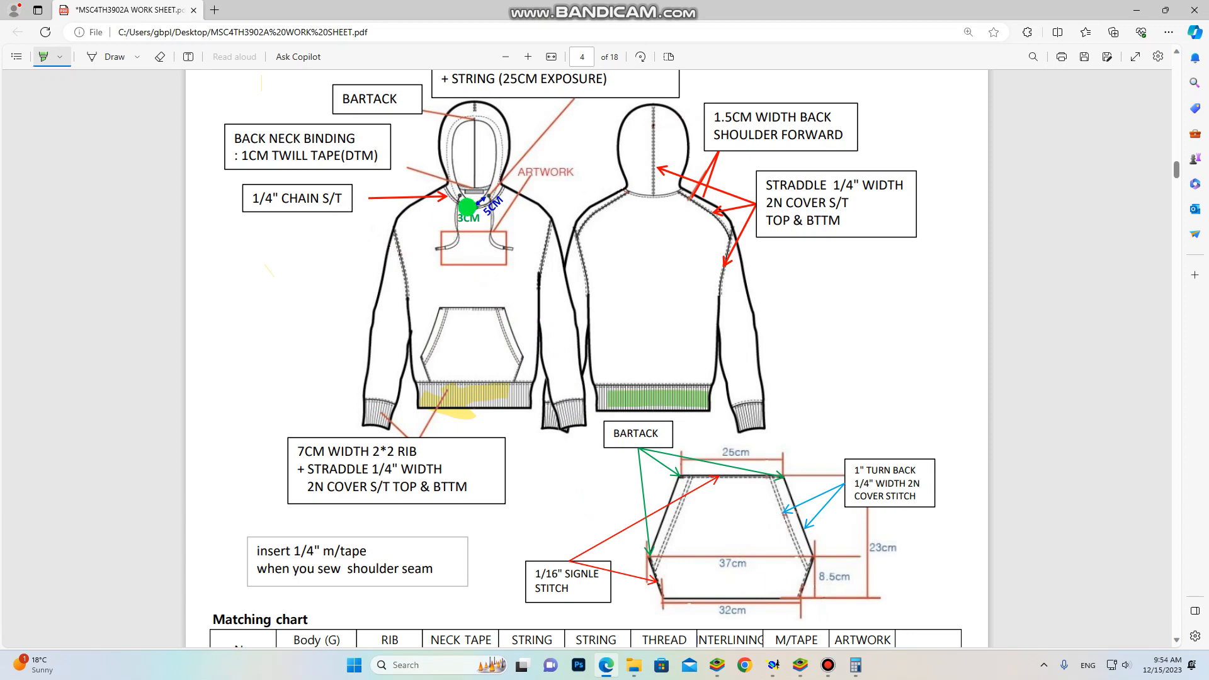
mouse_move(608, 120)
left_mouse_down()
mouse_move(689, 165)
mouse_move(705, 138)
mouse_move(617, 132)
mouse_move(664, 134)
left_mouse_up()
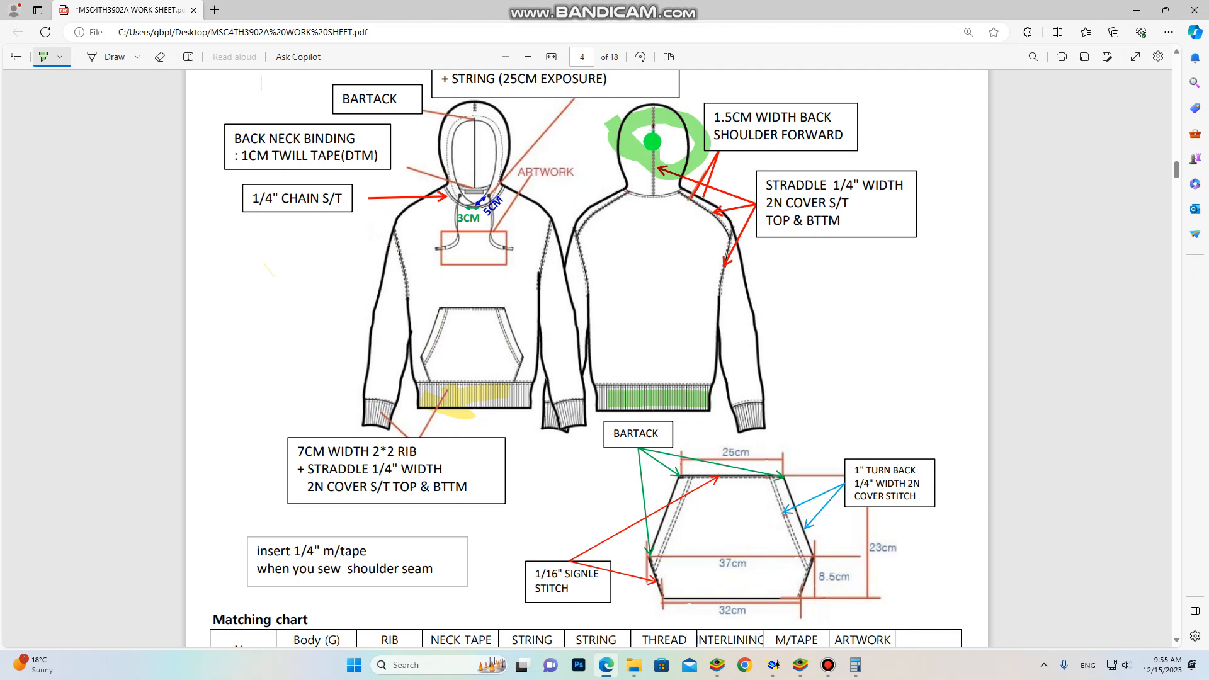